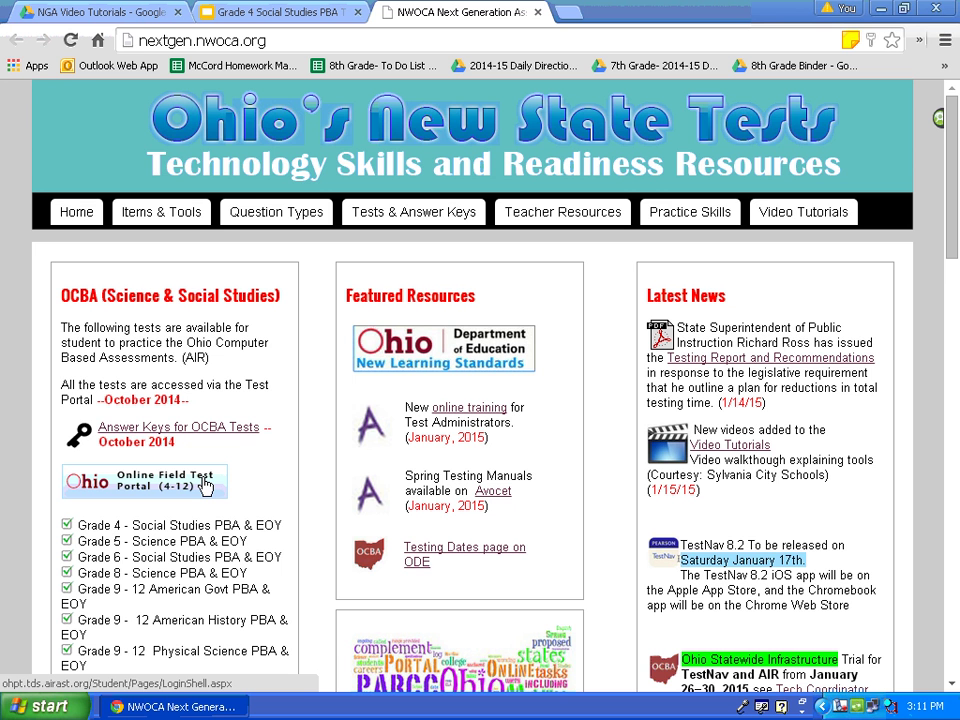
# Open the Online Field Test Portal for grades 4-12 and sign in to a guest session with student grade level 4.
pyautogui.click(205, 485)
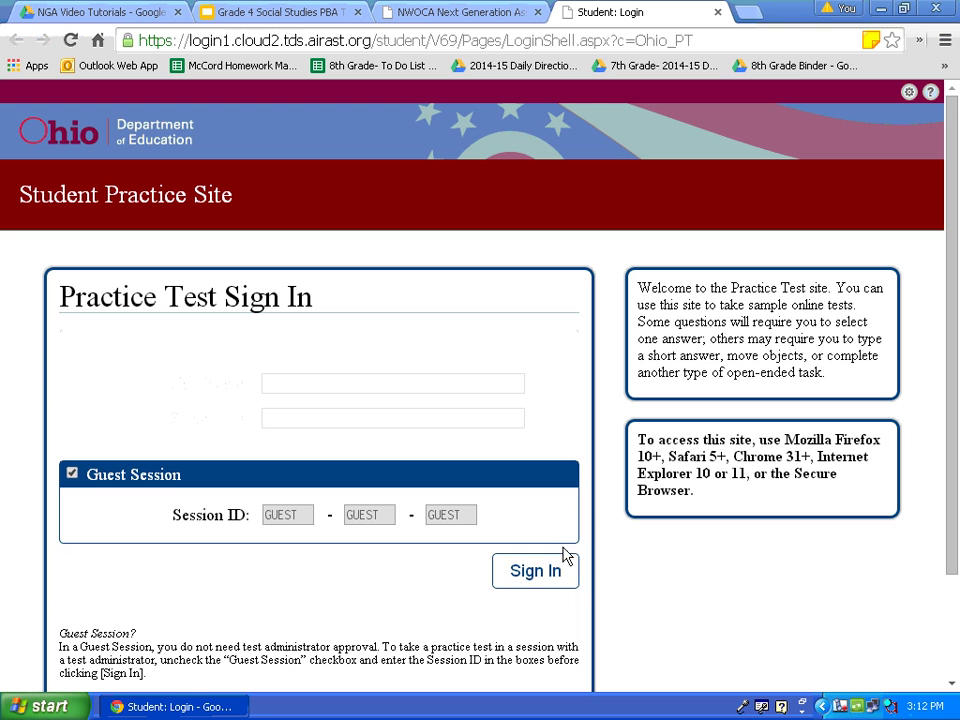
pyautogui.click(536, 571)
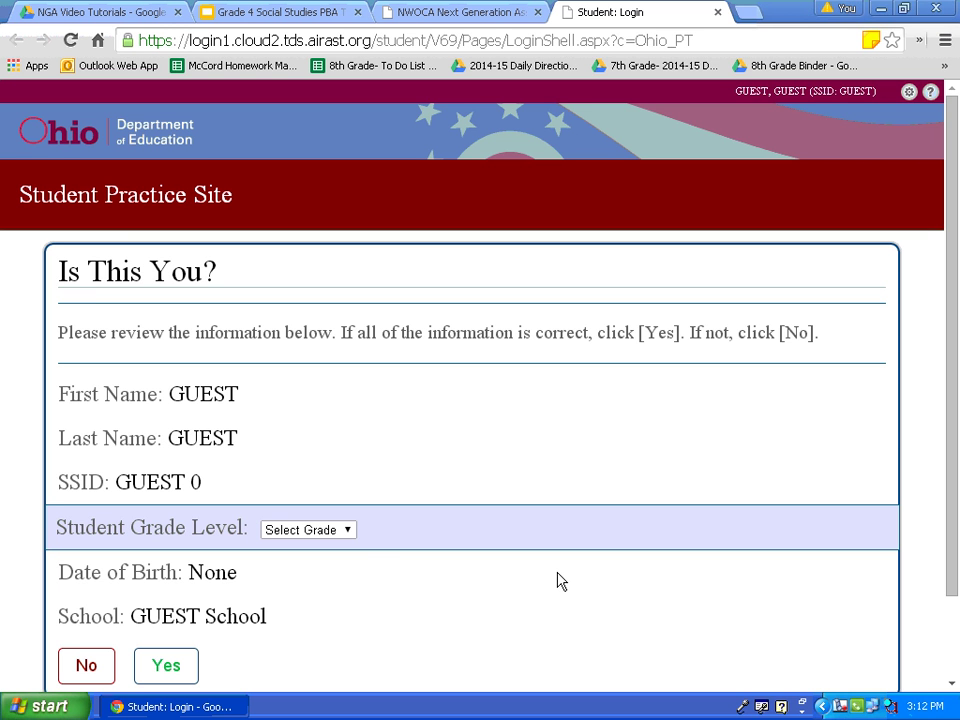
pyautogui.click(349, 532)
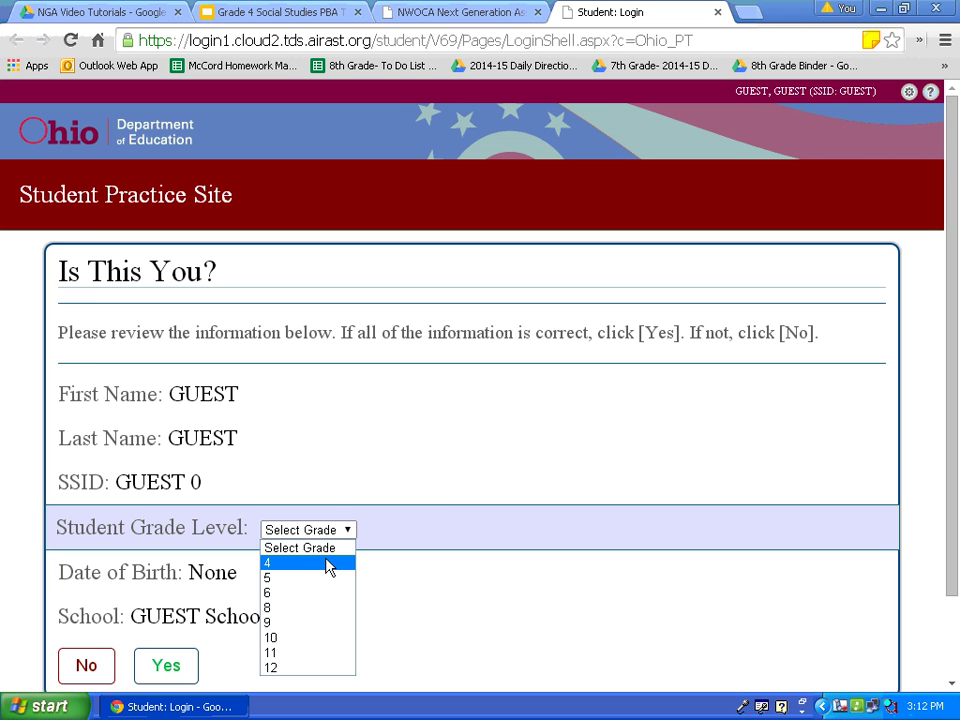
pyautogui.click(327, 564)
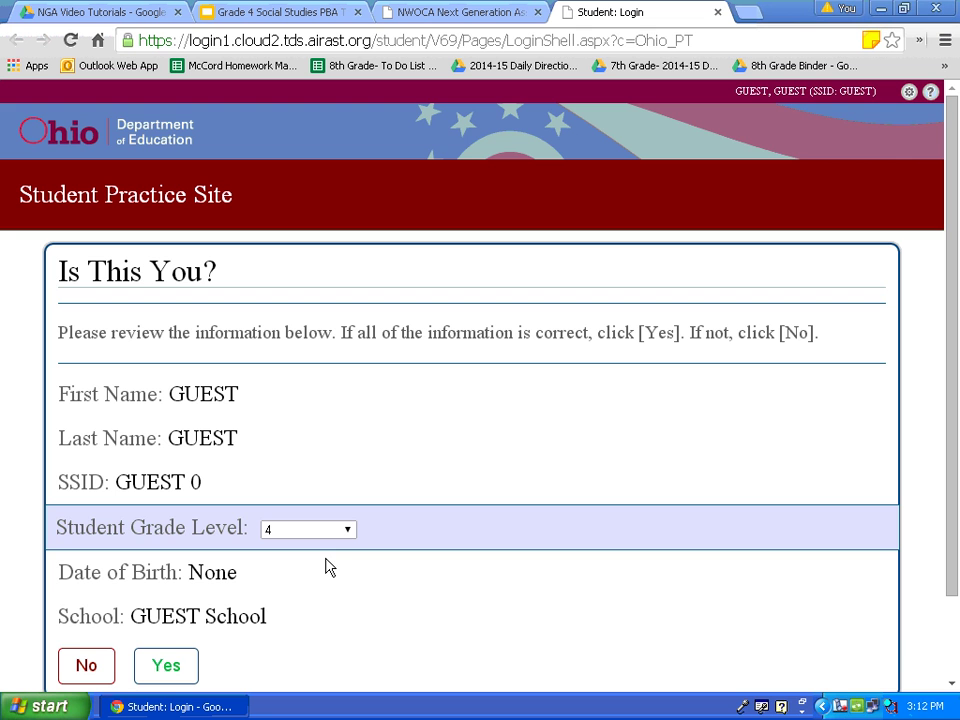
pyautogui.click(190, 669)
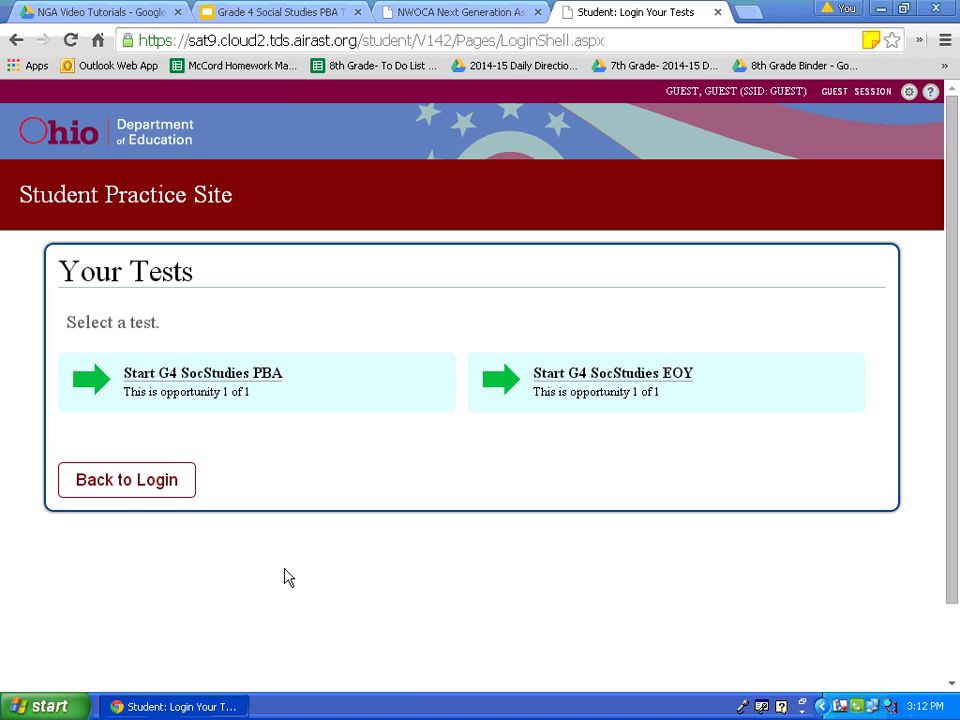
# Choose the G4 SocStudies PBA test and submit its settings with Masking On, Black on White colors and no default zoom.
pyautogui.click(298, 390)
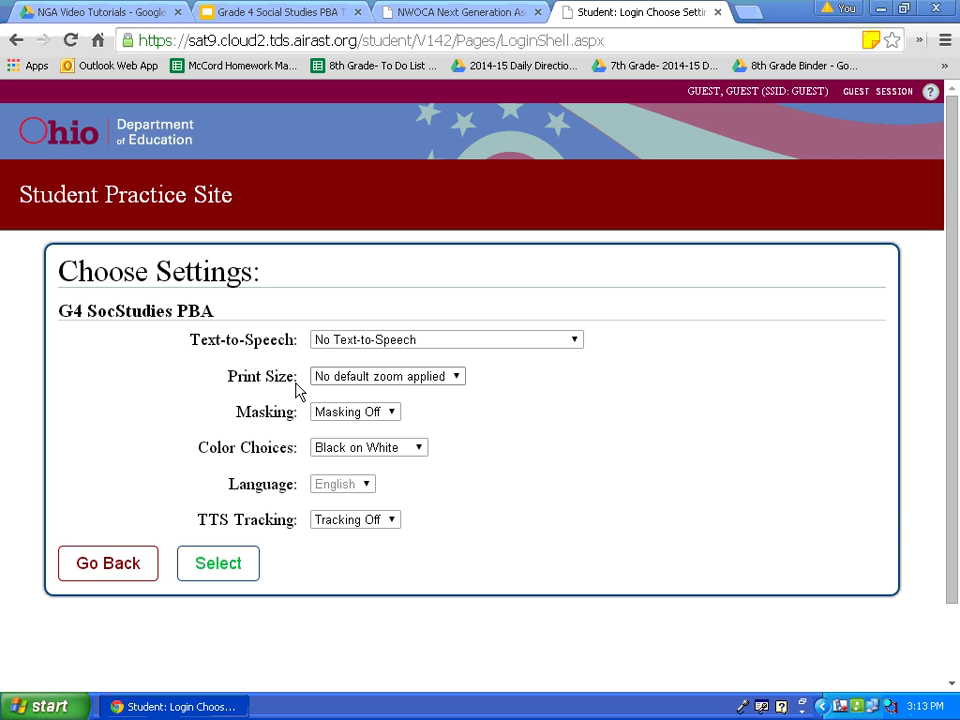
pyautogui.click(458, 382)
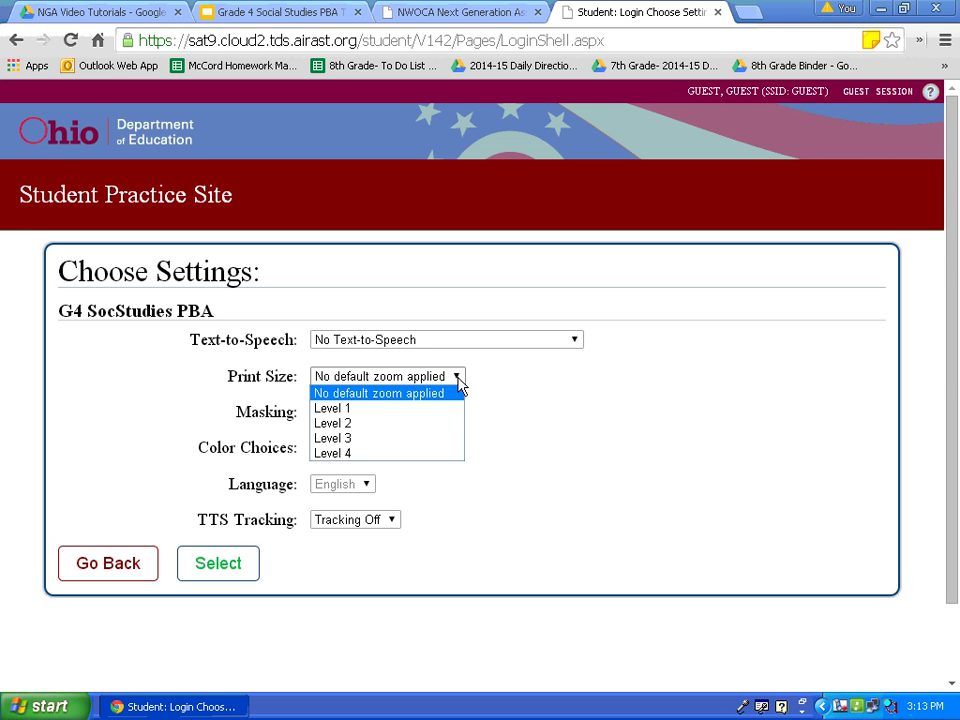
pyautogui.click(459, 380)
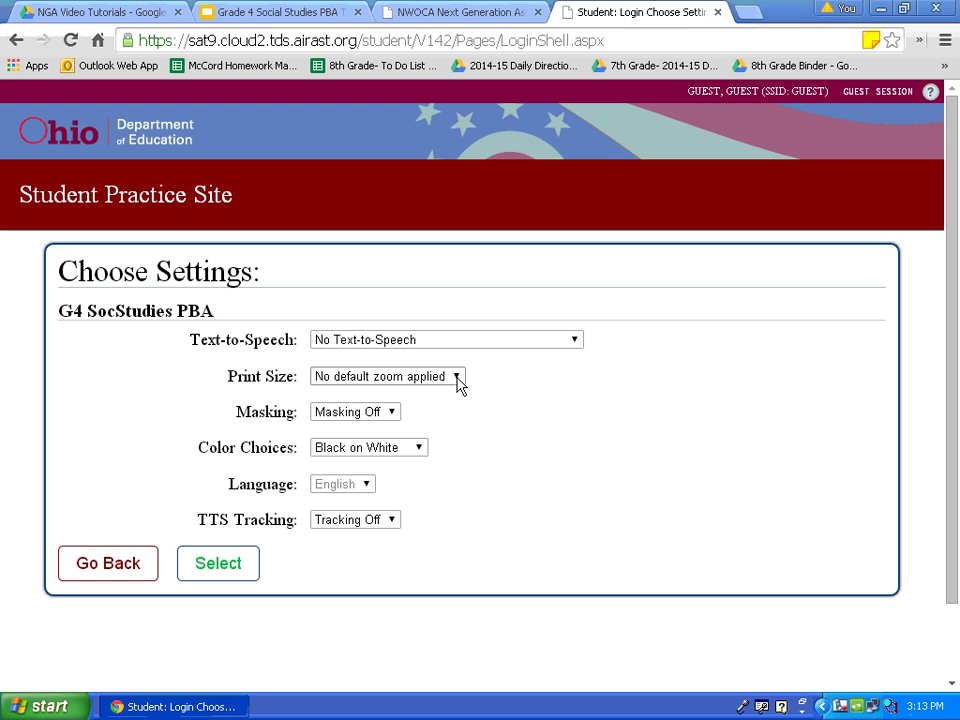
pyautogui.click(395, 419)
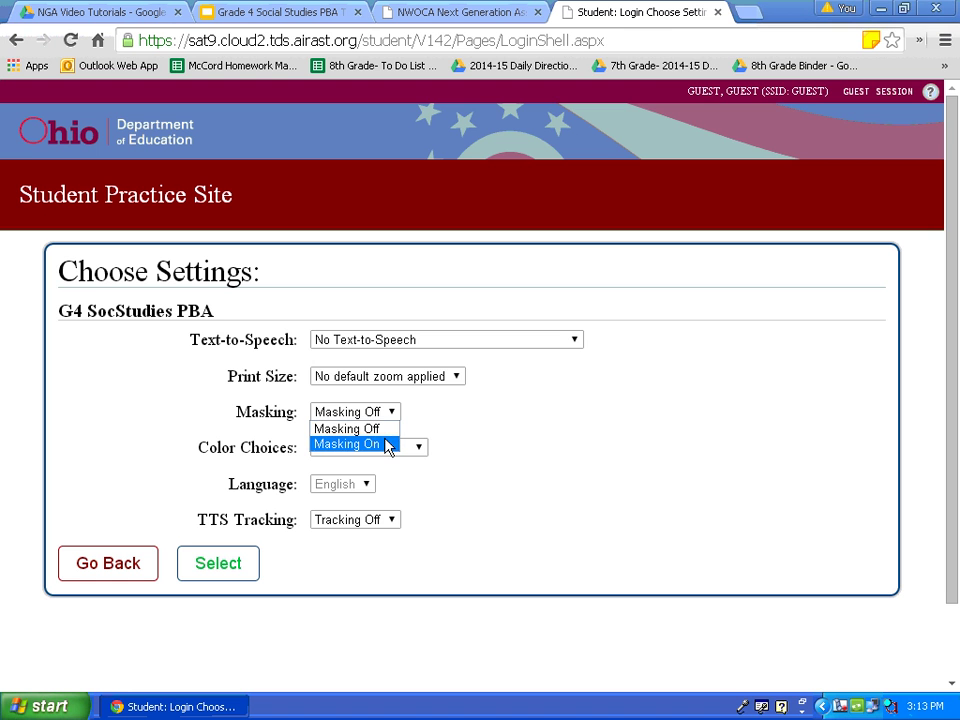
pyautogui.click(388, 445)
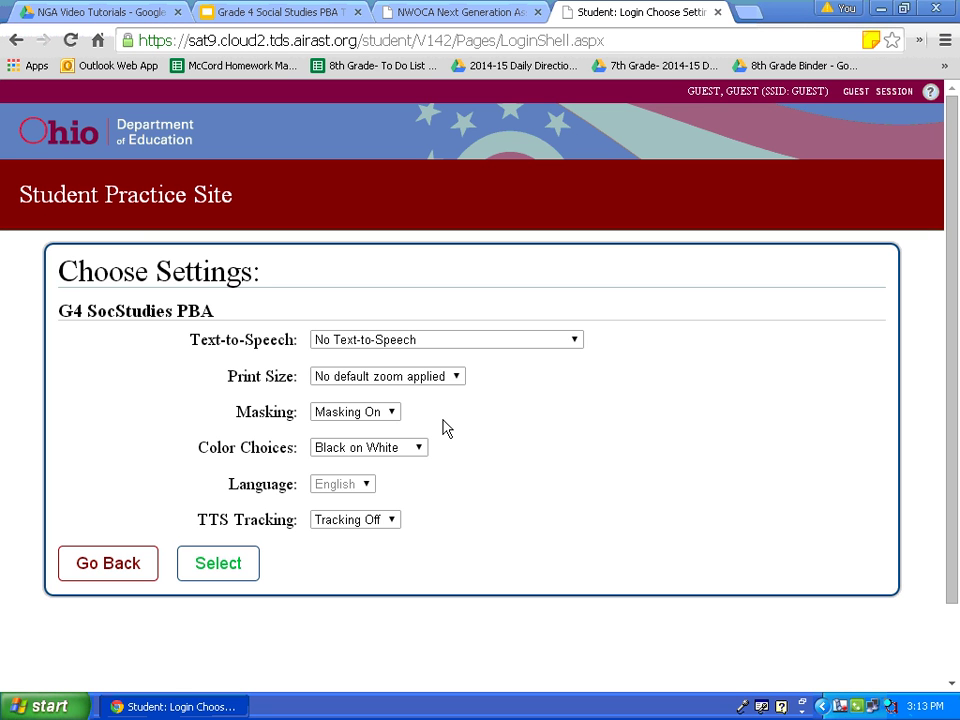
pyautogui.click(420, 450)
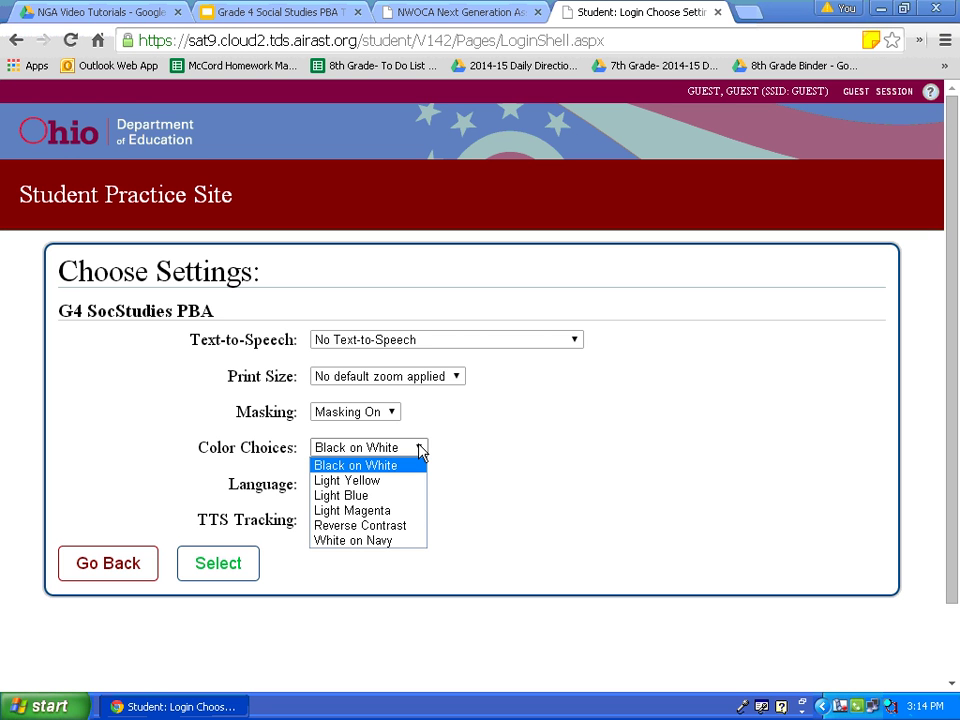
pyautogui.click(417, 466)
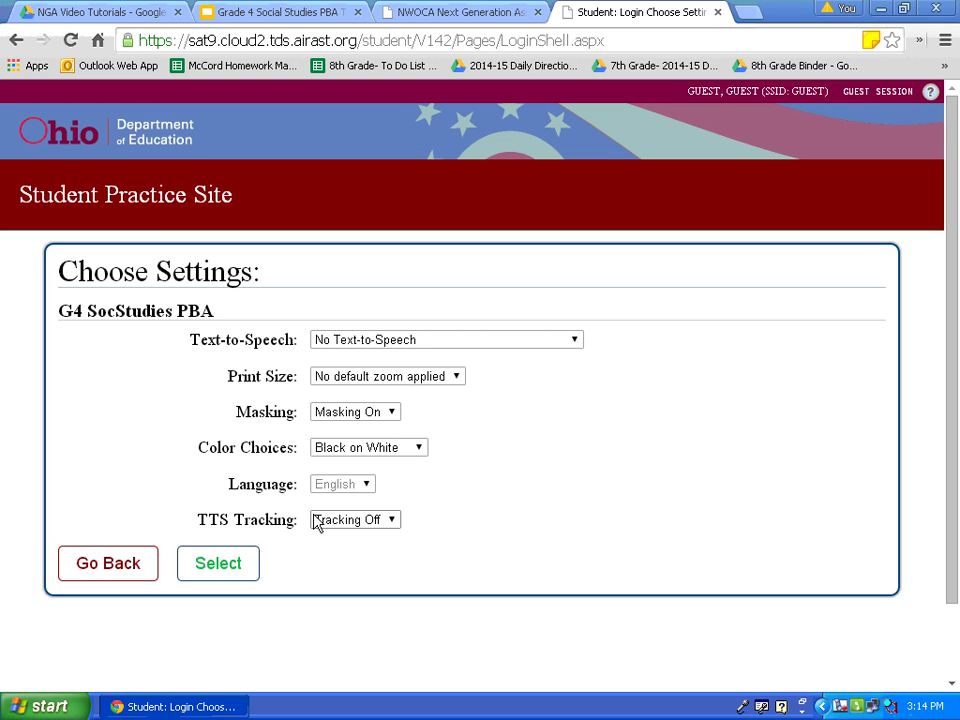
pyautogui.click(230, 564)
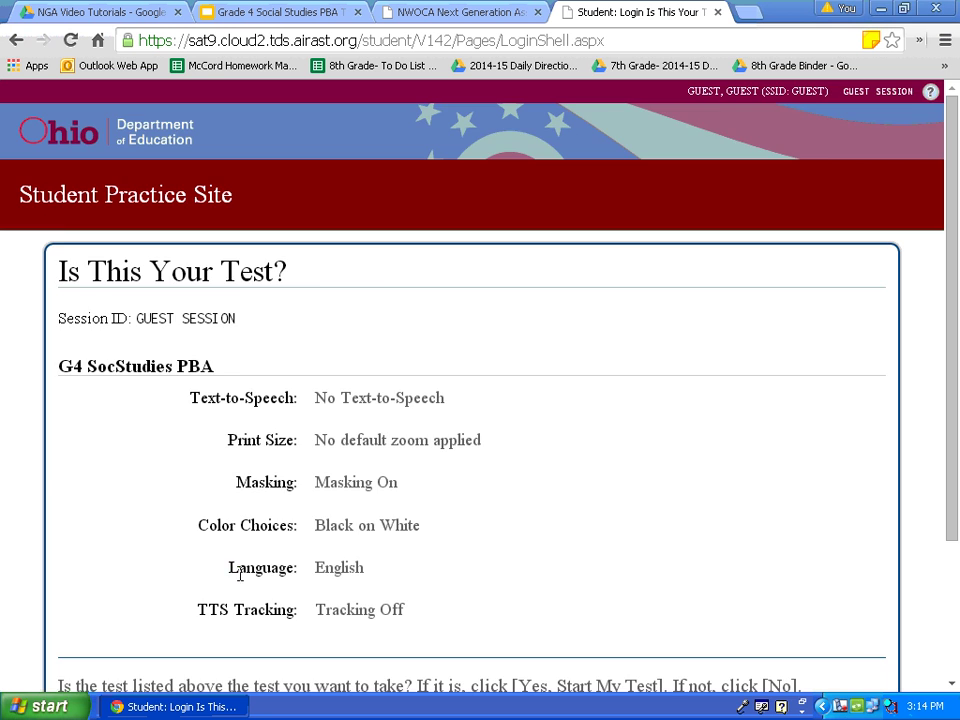
# Review and confirm the selected test with its settings, and begin it from the instructions page.
pyautogui.scroll(-3, 240, 572)
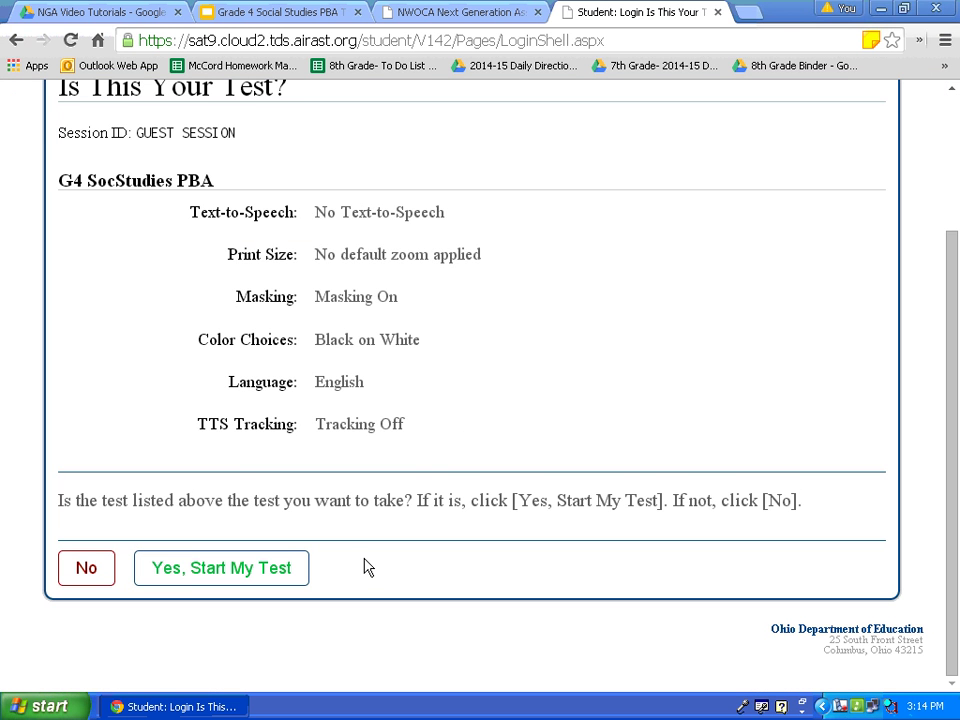
pyautogui.scroll(3, 368, 568)
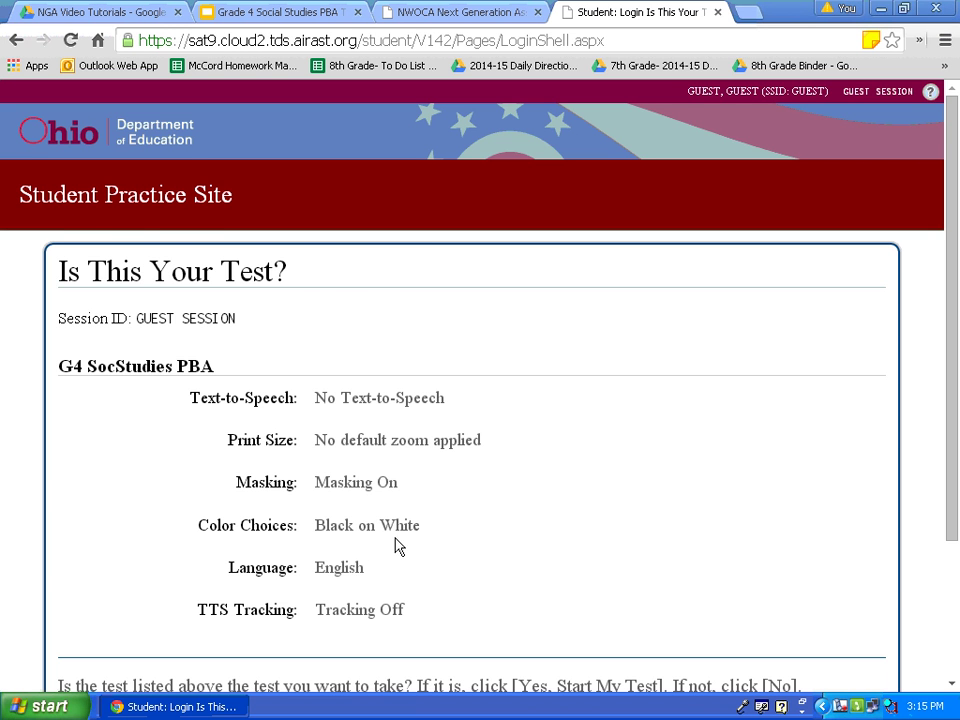
pyautogui.scroll(-2, 396, 546)
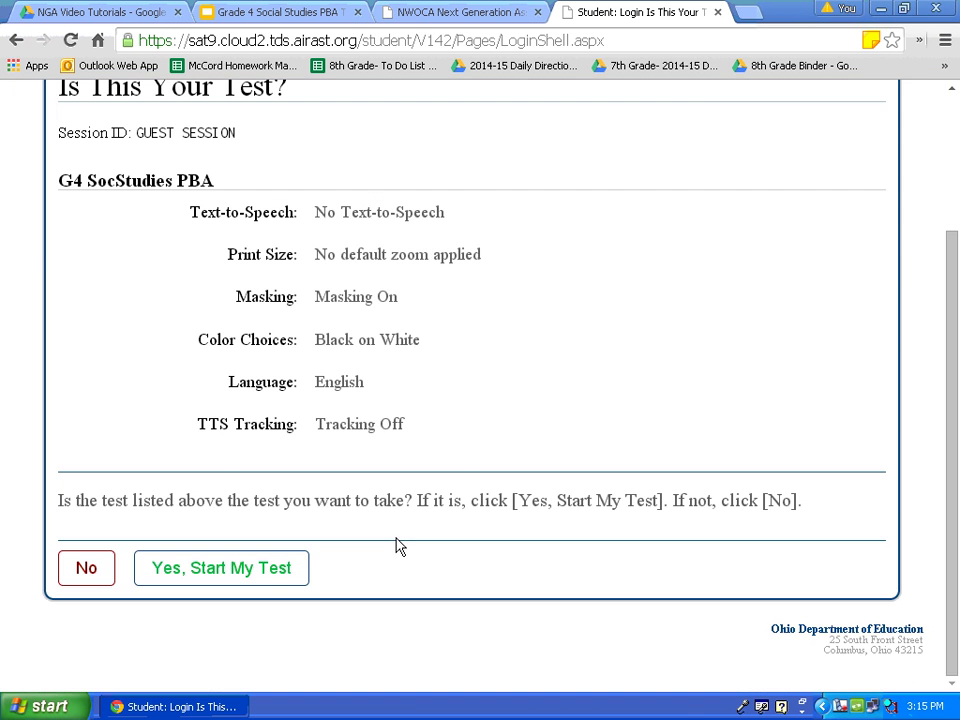
pyautogui.click(265, 568)
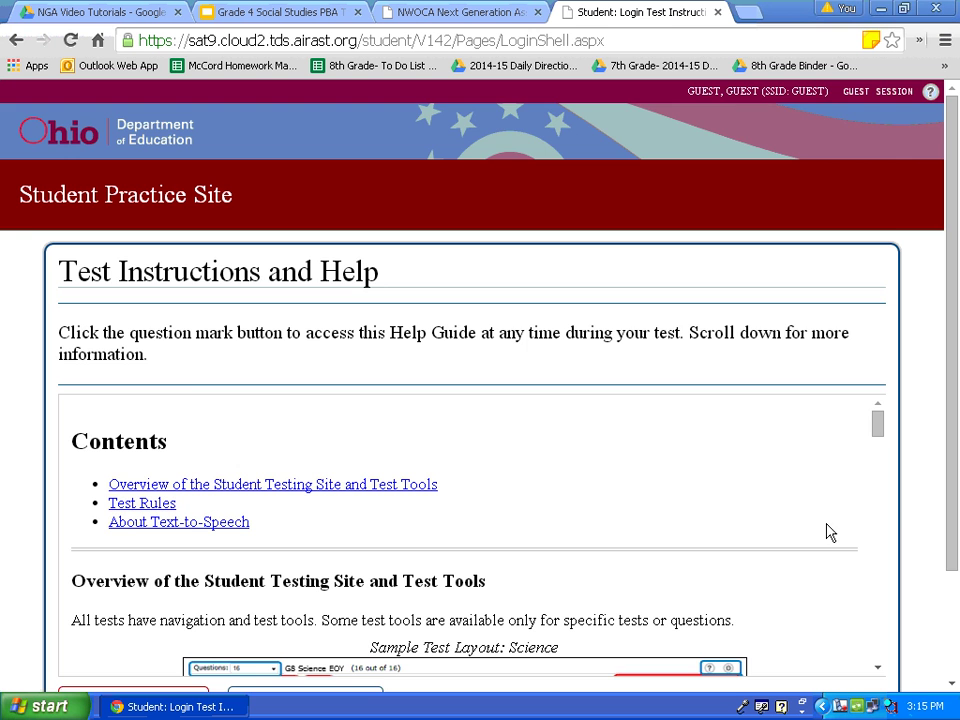
pyautogui.scroll(-3, 898, 511)
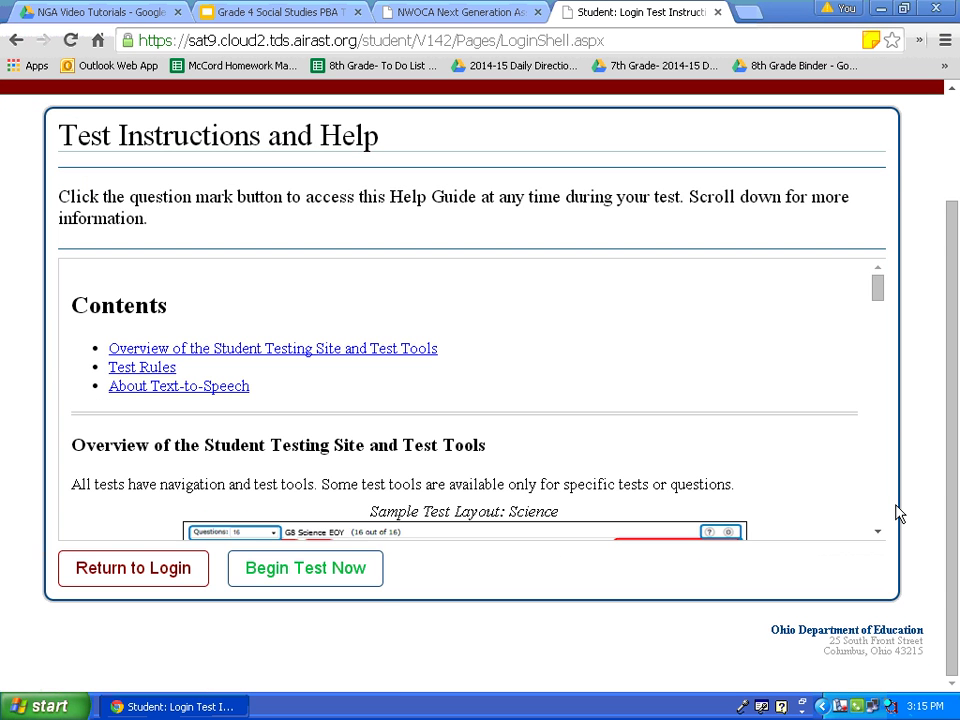
pyautogui.click(359, 572)
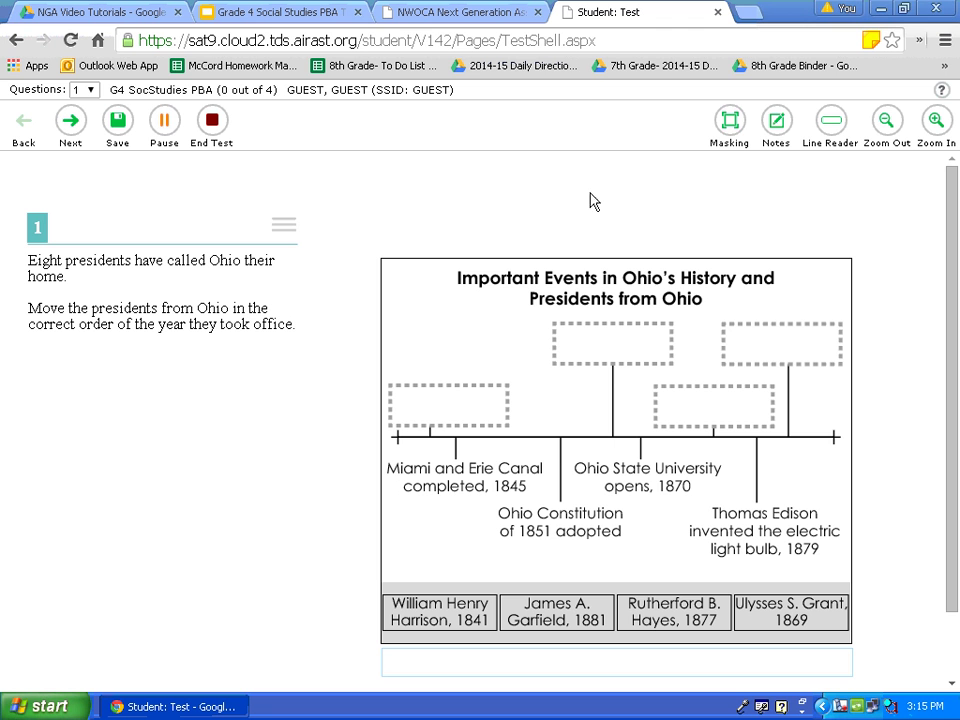
# Read the in-test Help Guide through the Line Reader, Masking and Notes tool descriptions, and close it.
pyautogui.click(943, 92)
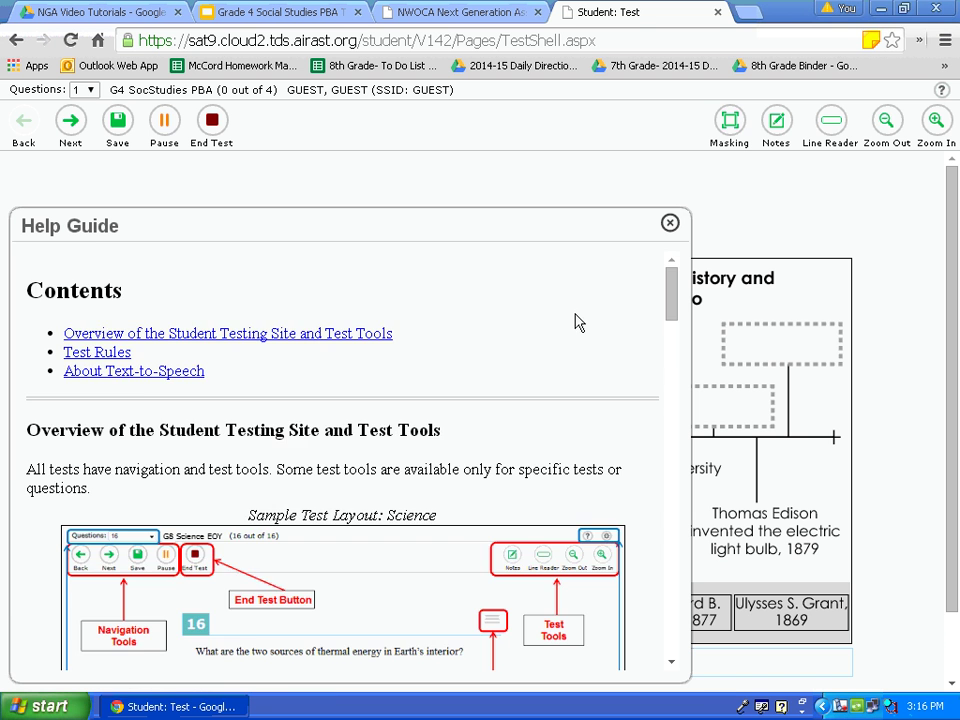
pyautogui.scroll(-6, 574, 321)
pyautogui.scroll(-2, 583, 318)
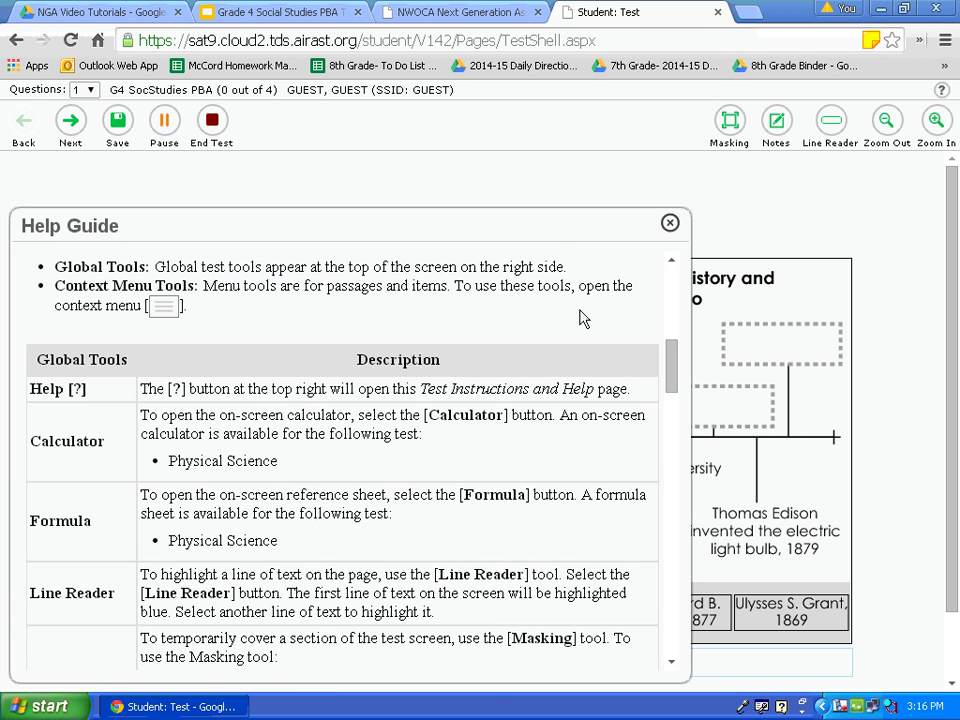
pyautogui.scroll(-6, 583, 318)
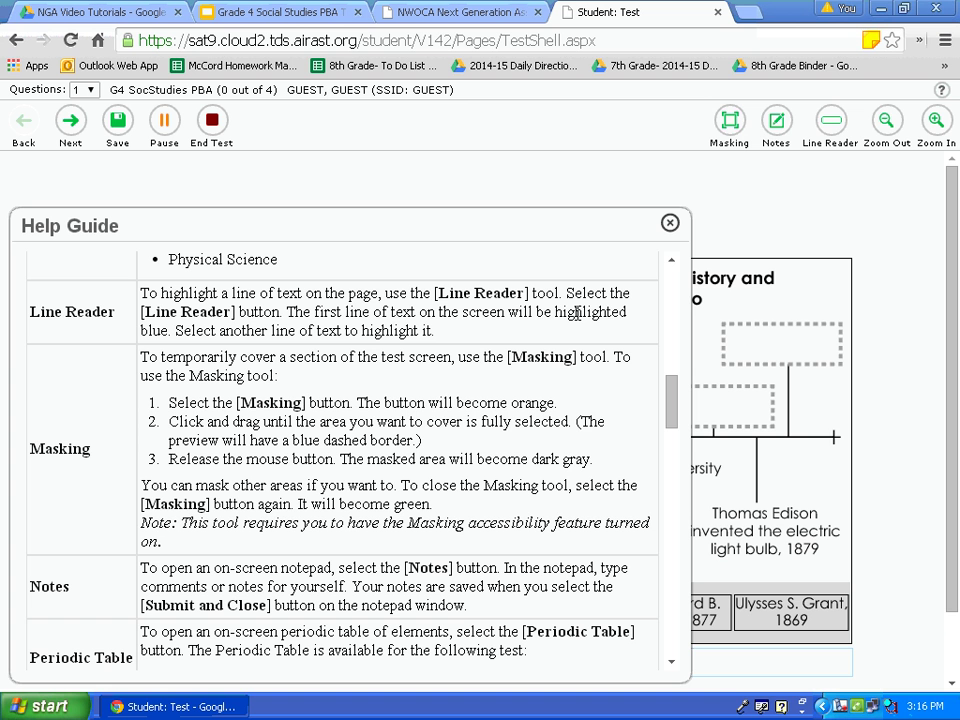
pyautogui.click(670, 225)
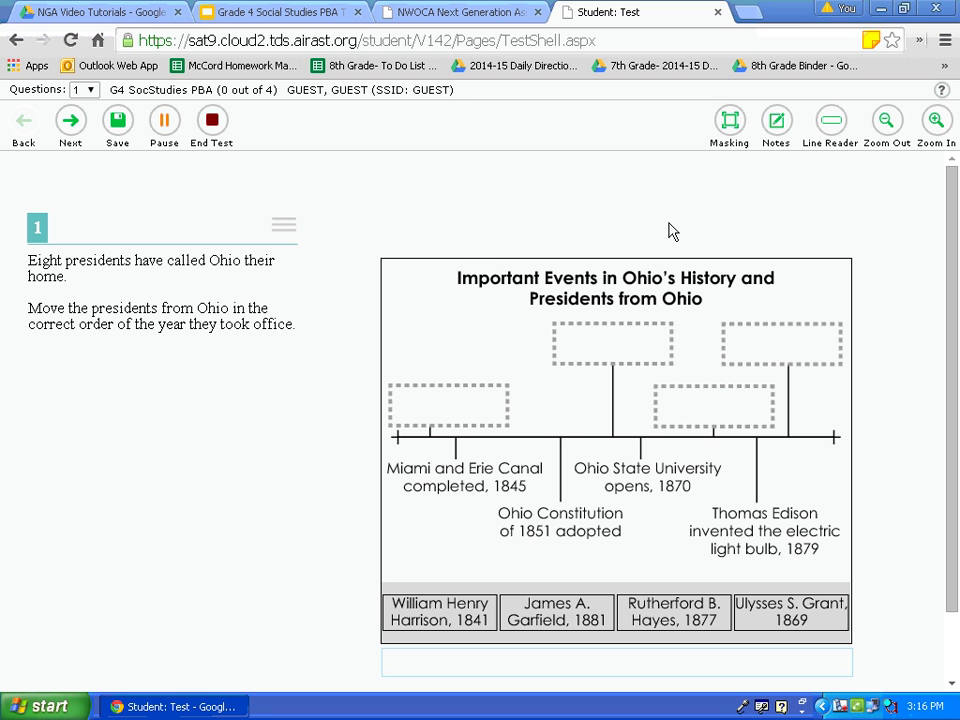
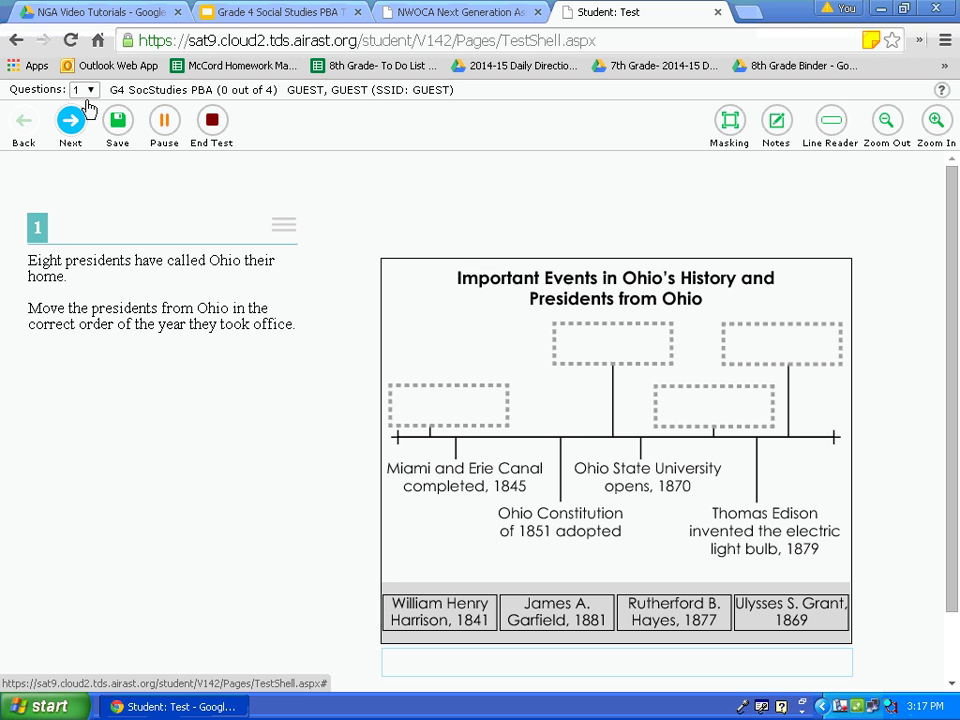
# Check the question list, page forward from question 1 to question 4, and return to question 1.
pyautogui.click(90, 90)
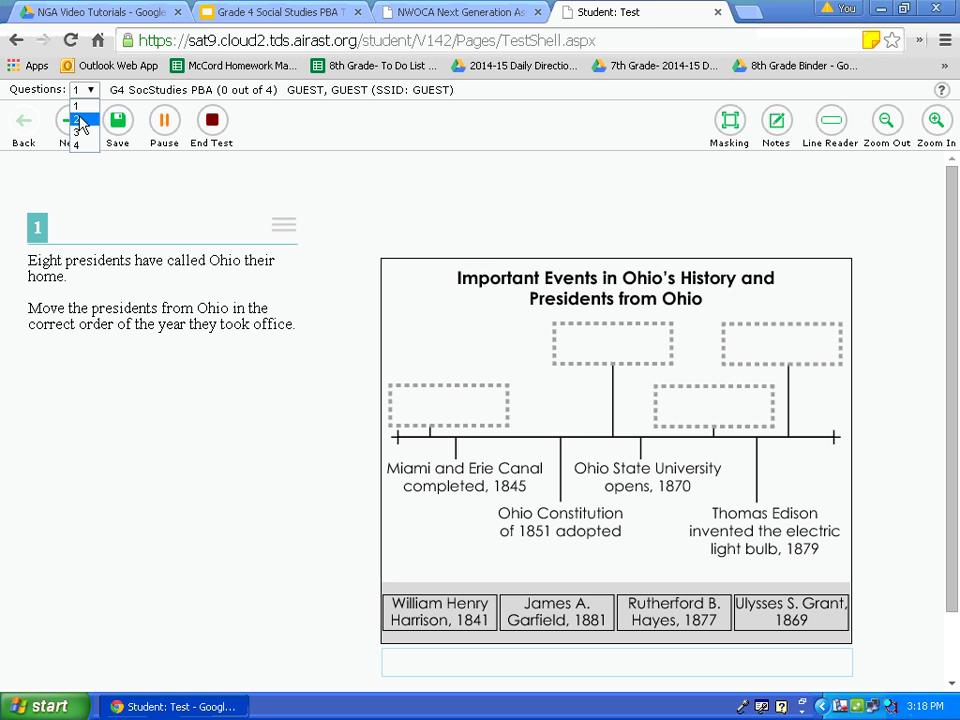
pyautogui.click(67, 179)
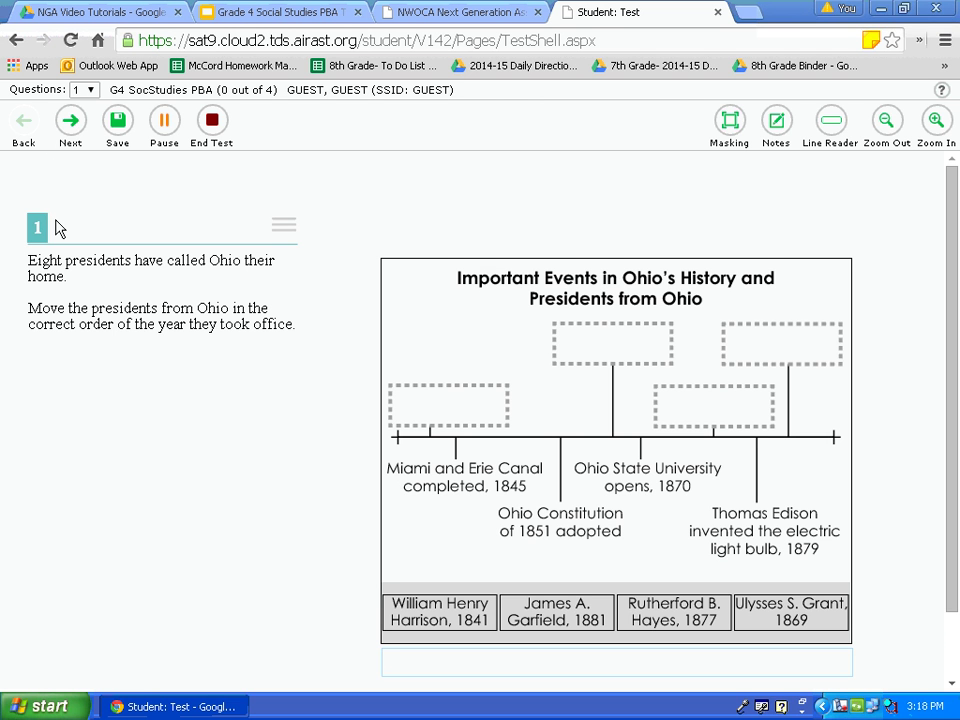
pyautogui.click(72, 127)
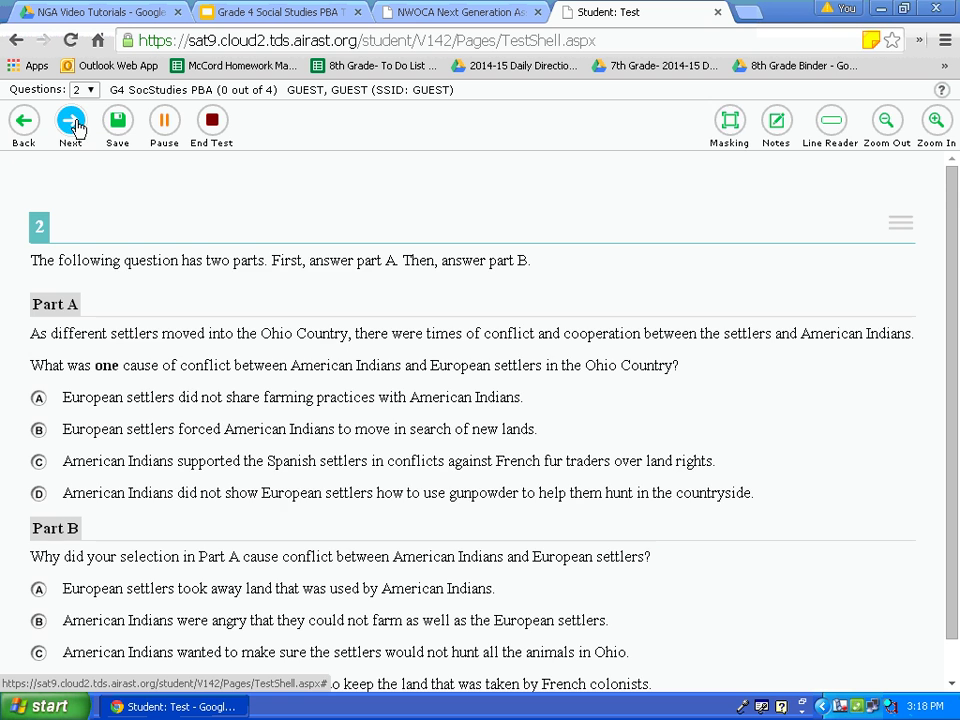
pyautogui.click(72, 127)
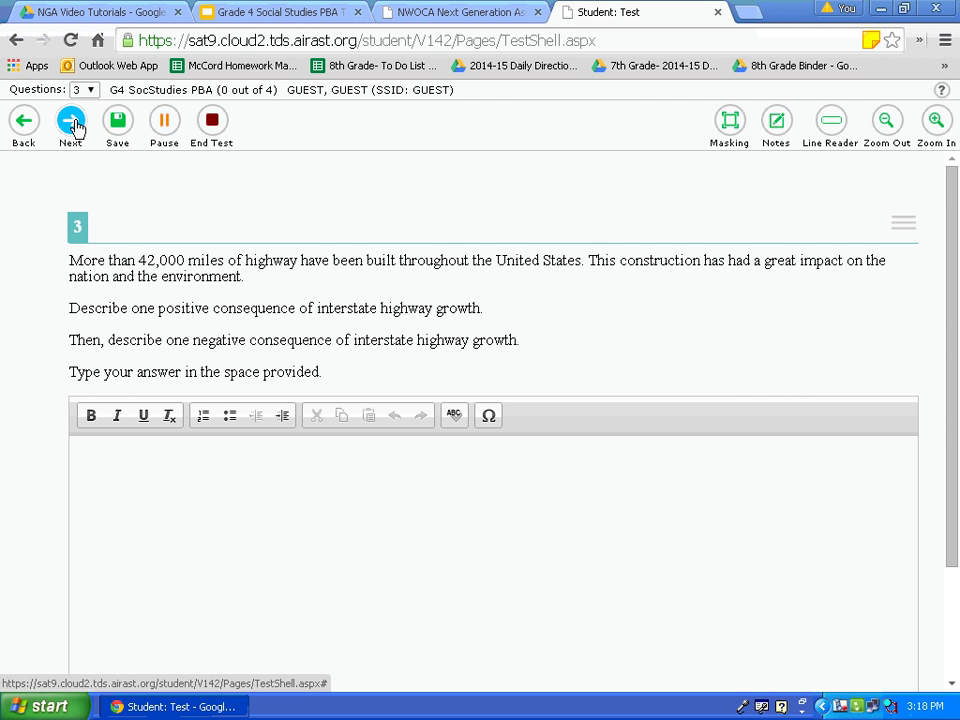
pyautogui.click(77, 127)
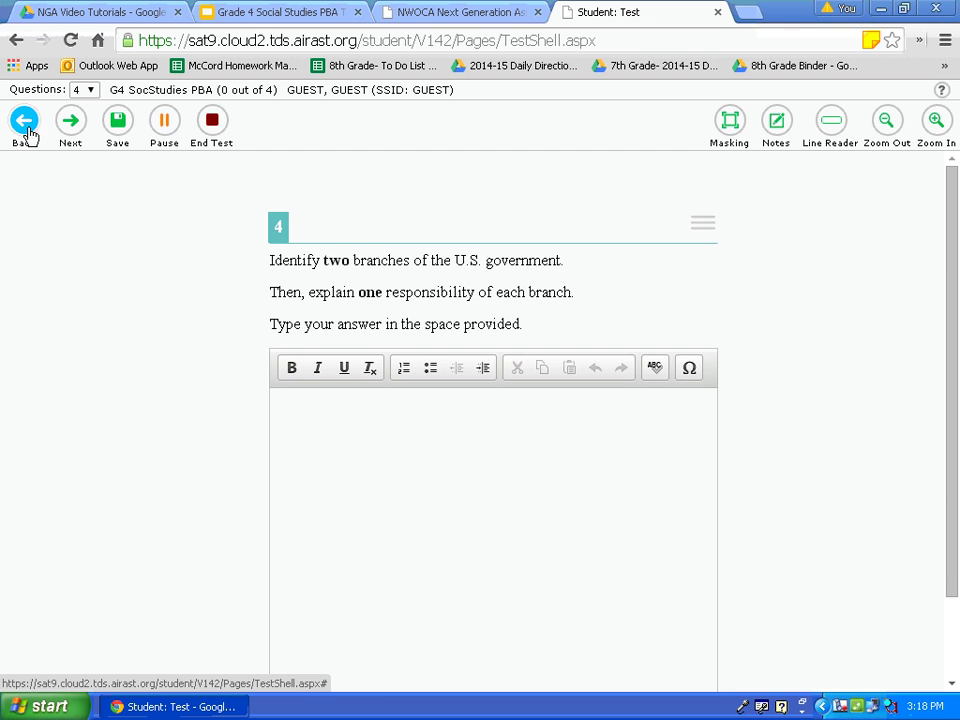
pyautogui.click(28, 128)
pyautogui.click(28, 124)
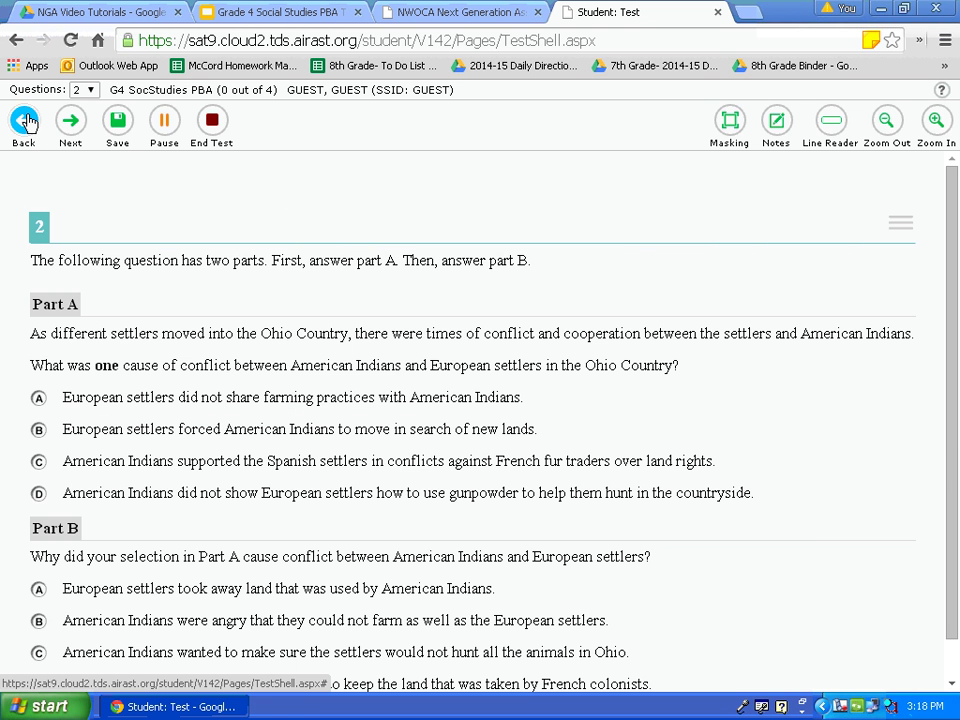
pyautogui.click(27, 121)
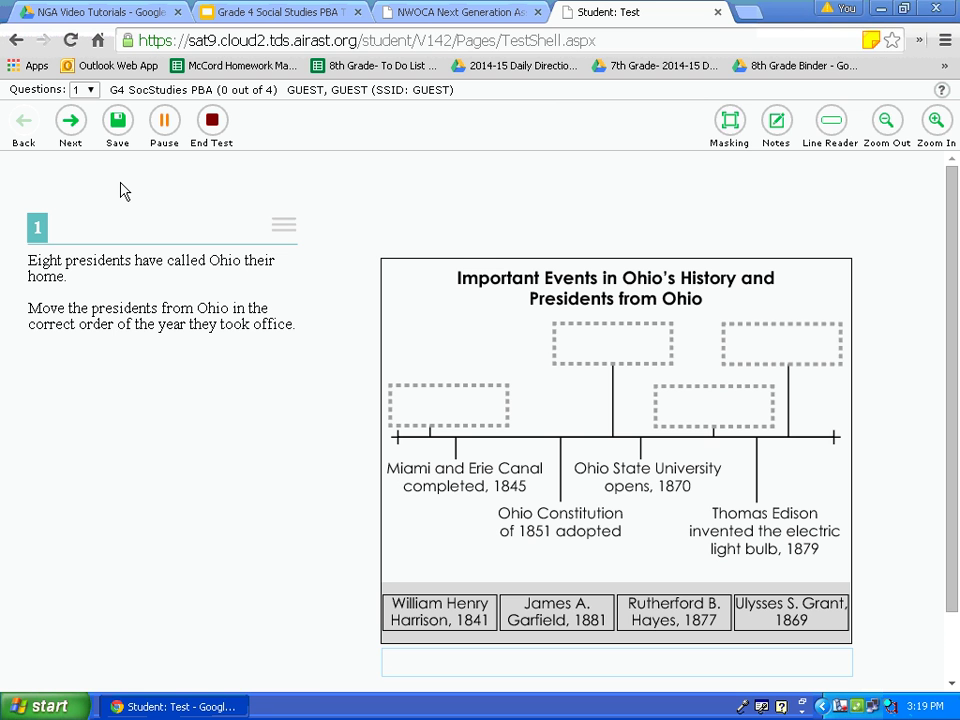
# View the confirmation messages for pausing and for ending the test, declining both to keep working.
pyautogui.click(165, 124)
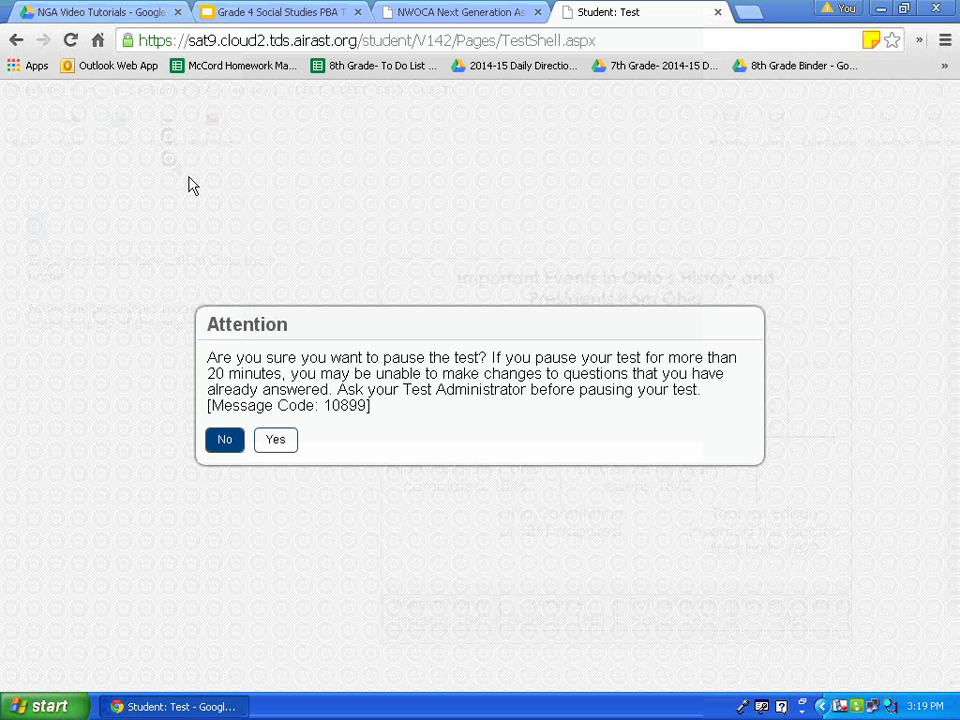
pyautogui.click(226, 441)
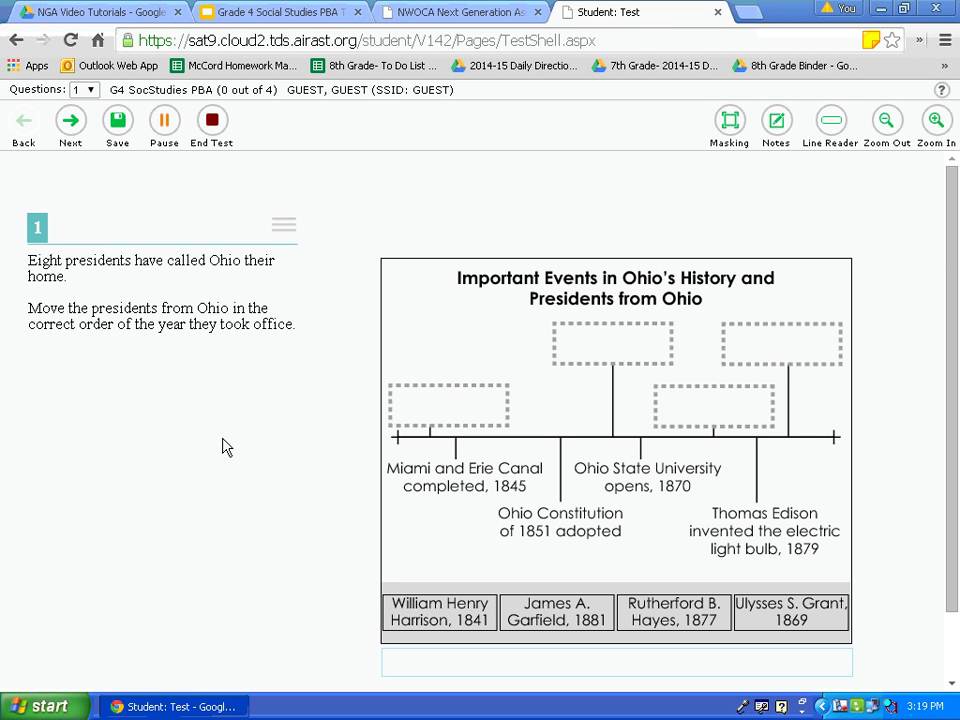
pyautogui.click(214, 123)
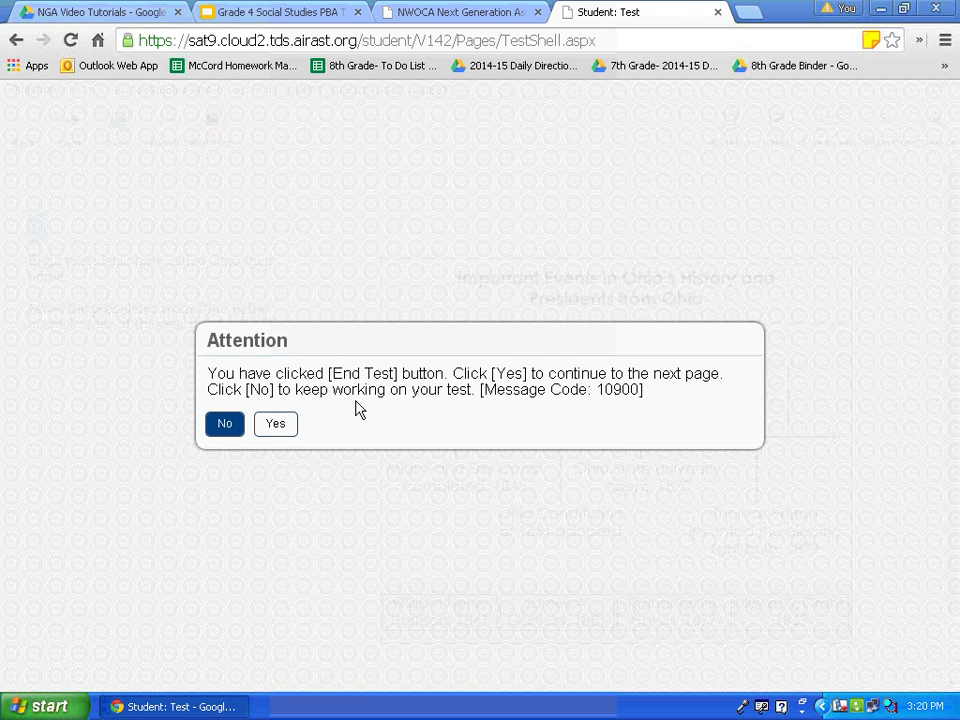
pyautogui.click(224, 425)
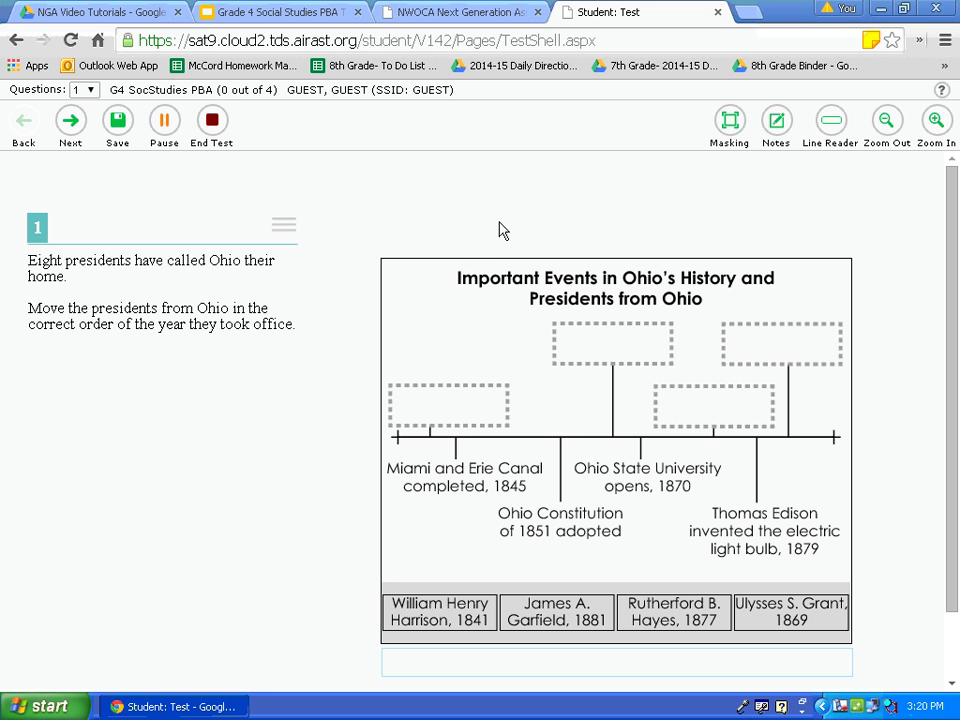
# Mask the first line of question 1's text and two parts of its last line, and turn masking mode off.
pyautogui.click(722, 124)
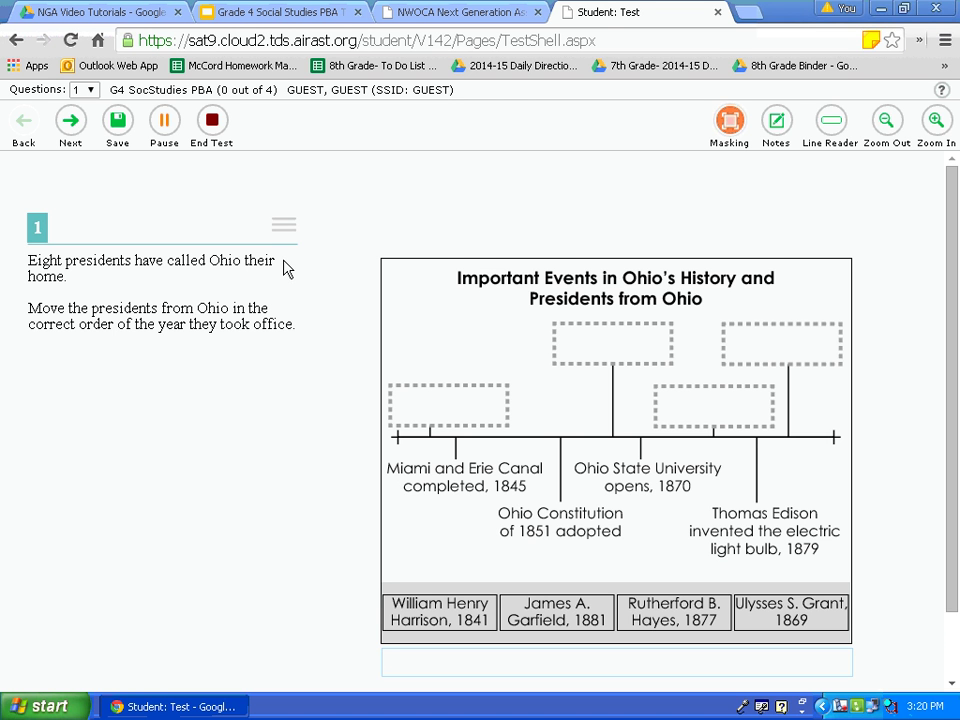
pyautogui.moveTo(283, 268); pyautogui.dragTo(18, 254)
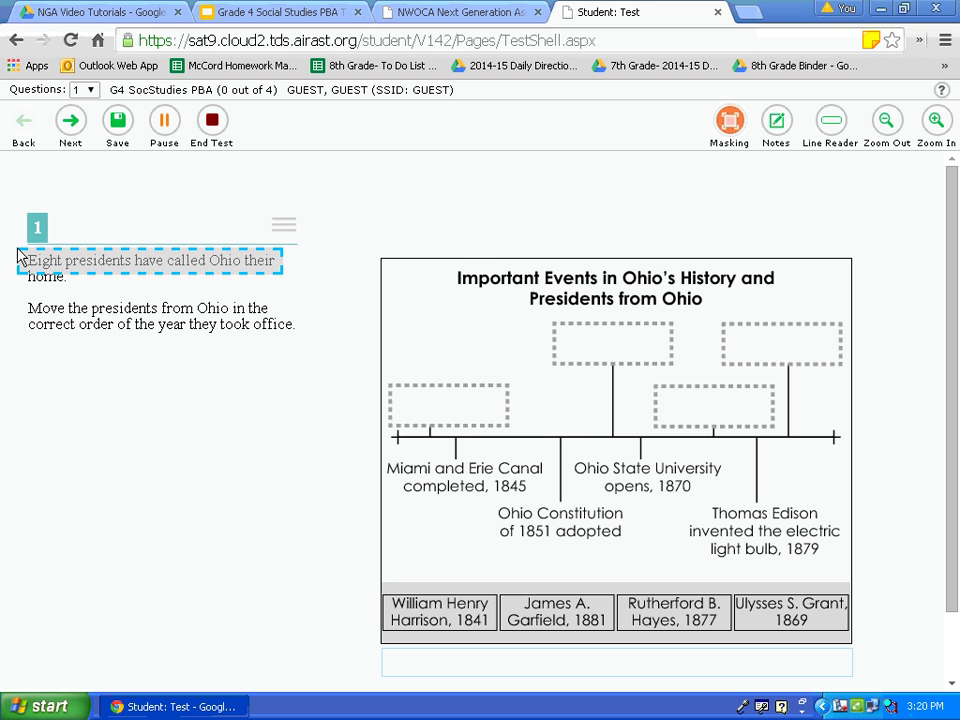
pyautogui.rightClick(18, 255)
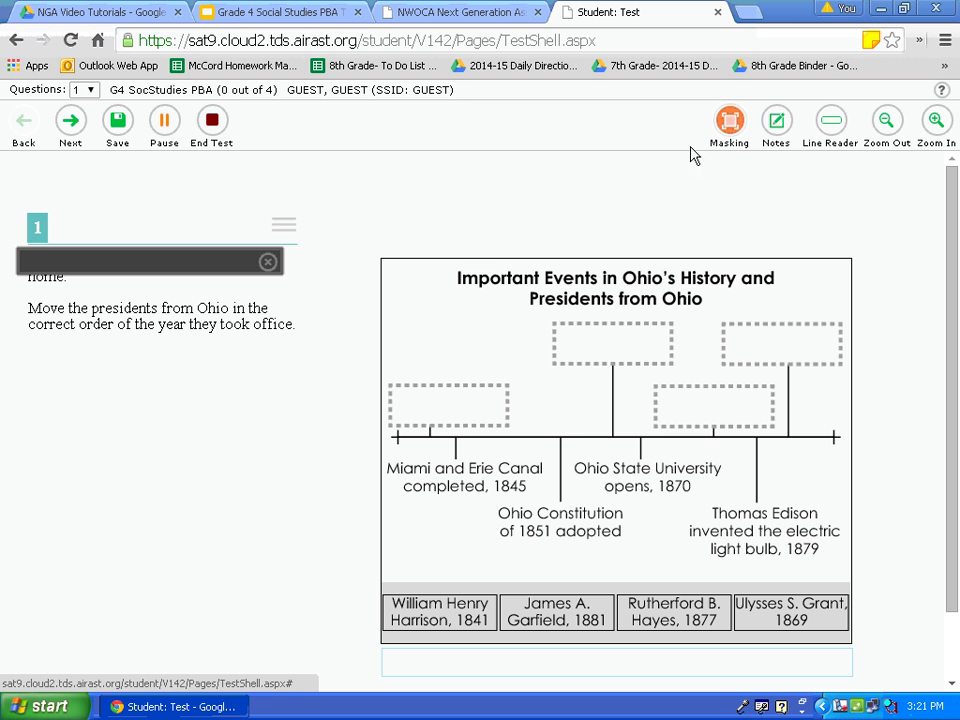
pyautogui.moveTo(291, 311); pyautogui.dragTo(48, 313)
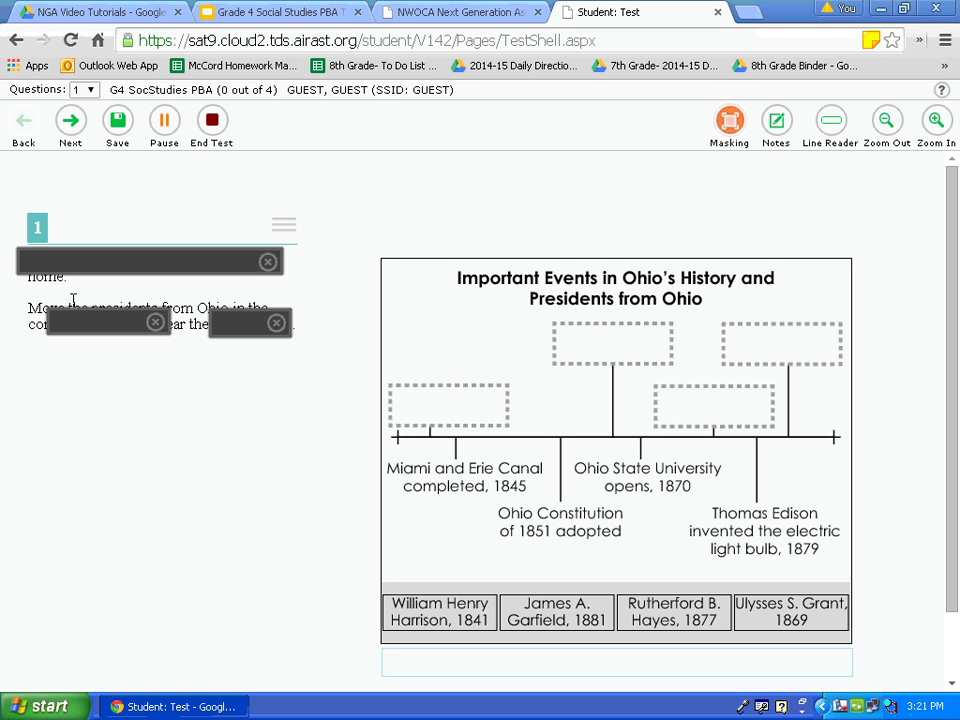
pyautogui.click(727, 124)
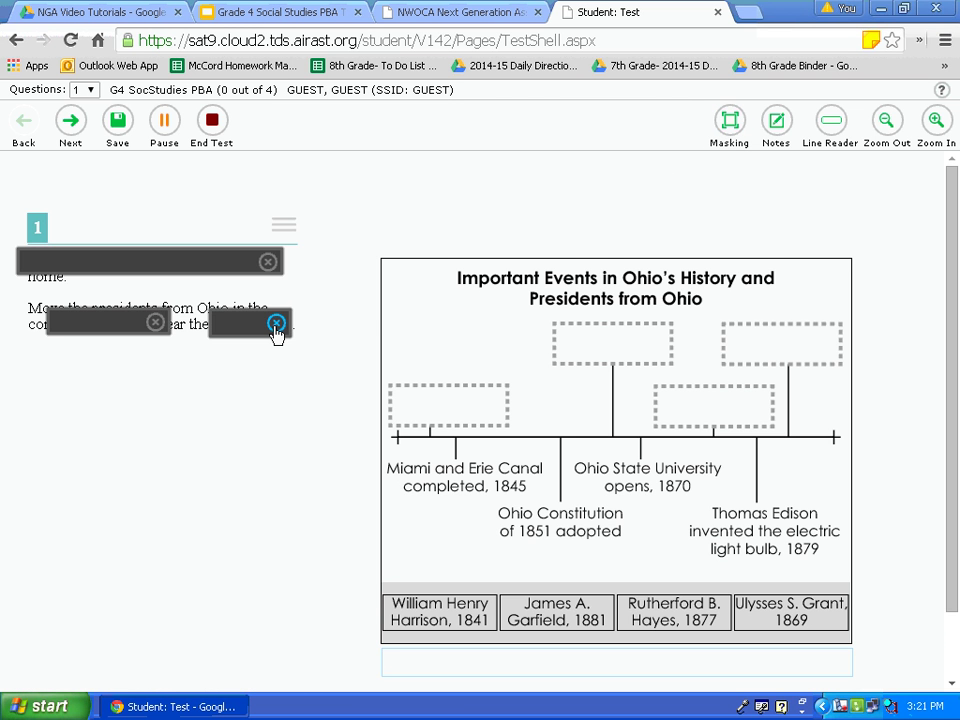
# Remove all three masks from question 1's text.
pyautogui.click(276, 324)
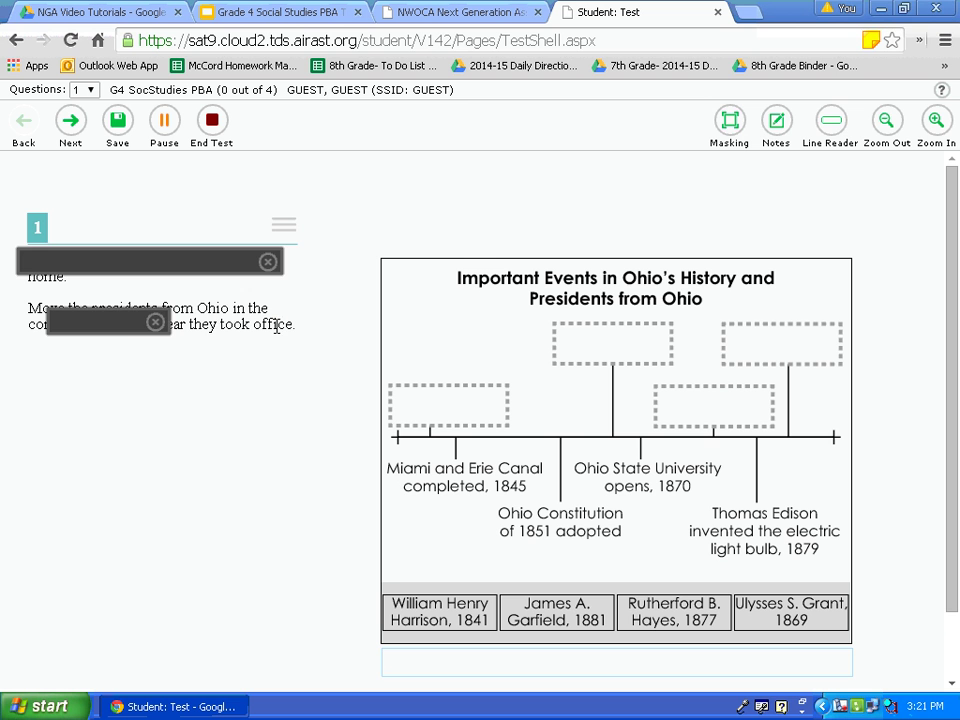
pyautogui.click(155, 321)
pyautogui.click(267, 262)
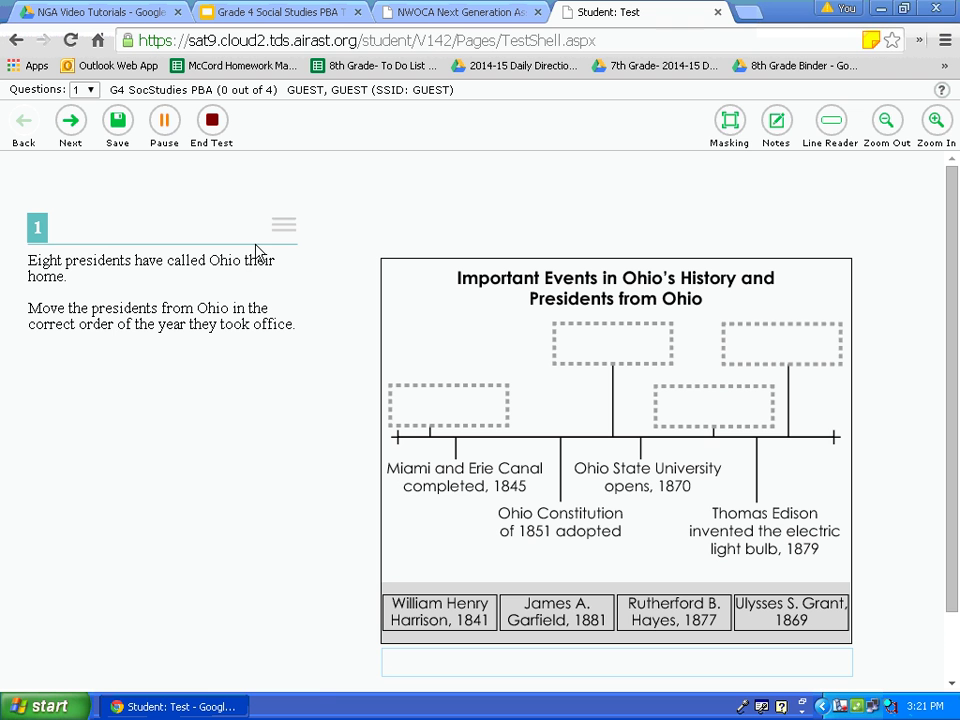
# Try repositioning the notepad, save the note "Ideas." in it, and reopen it to check the saved text.
pyautogui.click(786, 121)
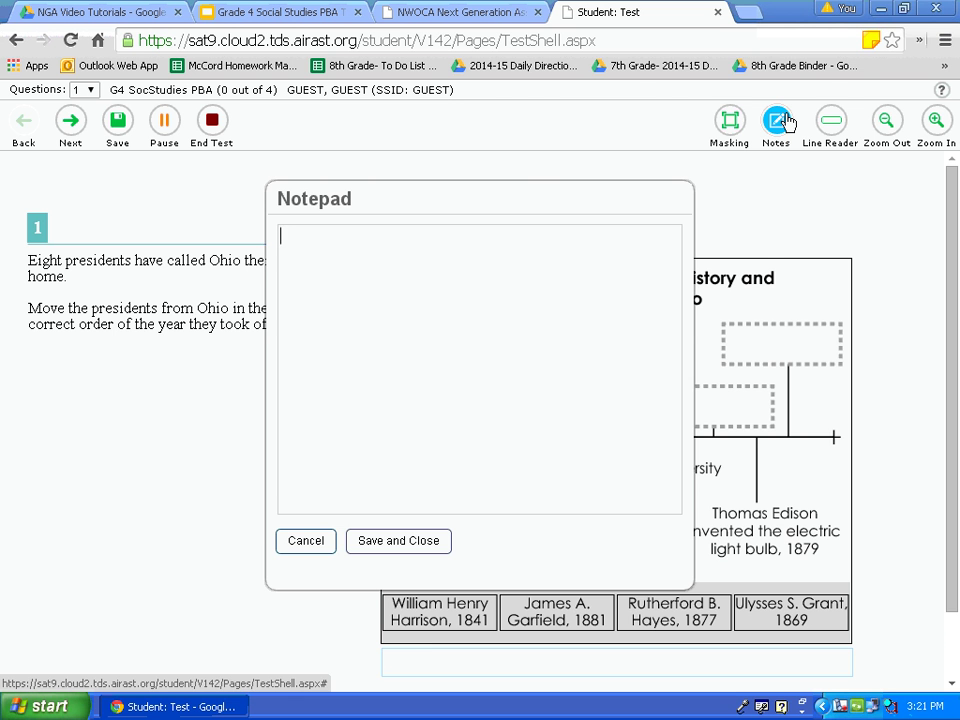
pyautogui.moveTo(549, 197); pyautogui.dragTo(760, 197)
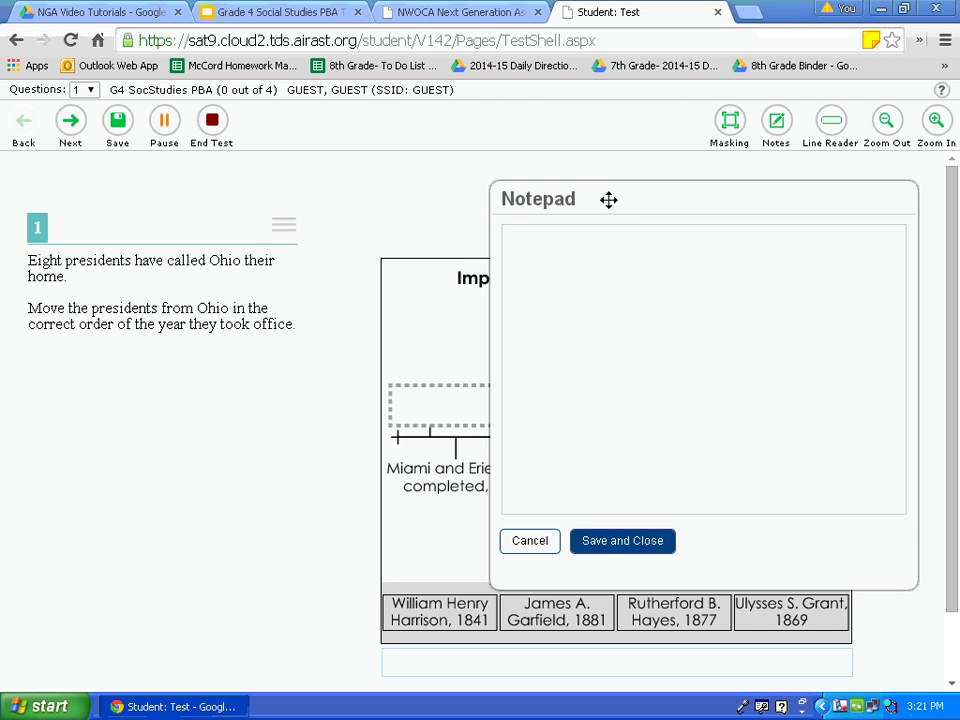
pyautogui.moveTo(629, 198); pyautogui.dragTo(111, 99)
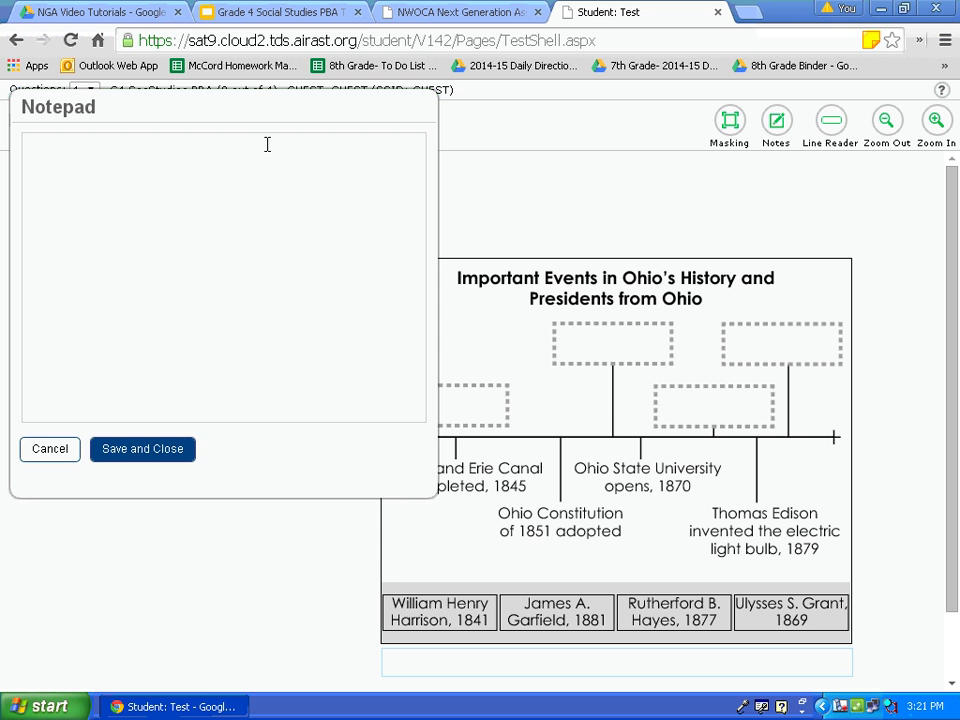
pyautogui.moveTo(244, 114); pyautogui.dragTo(501, 178)
pyautogui.click(476, 221)
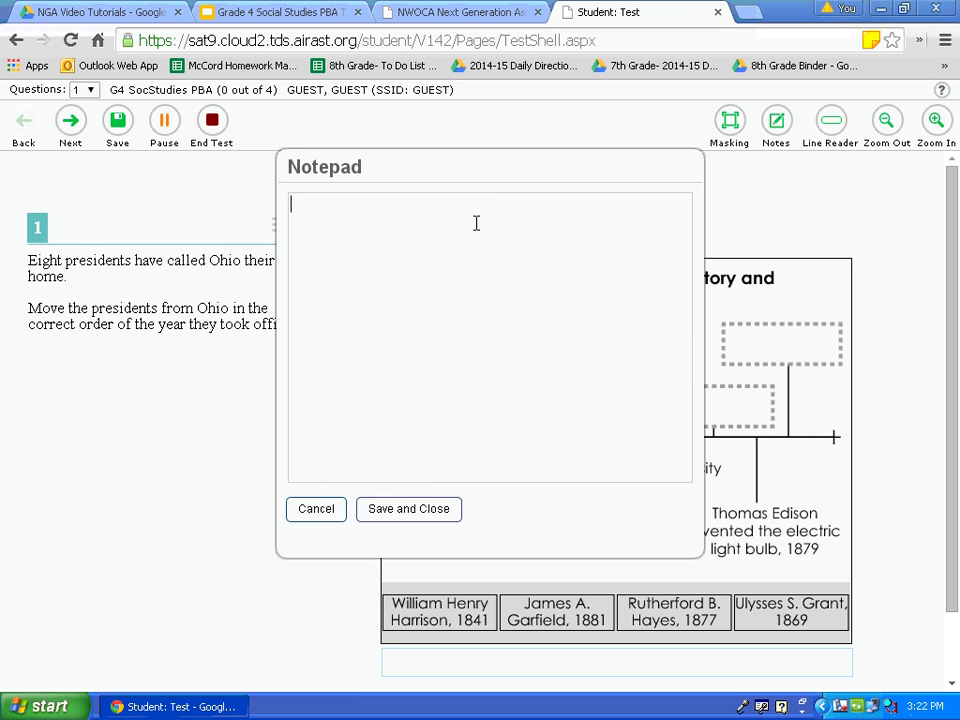
pyautogui.write('Ideas.')
pyautogui.click(409, 509)
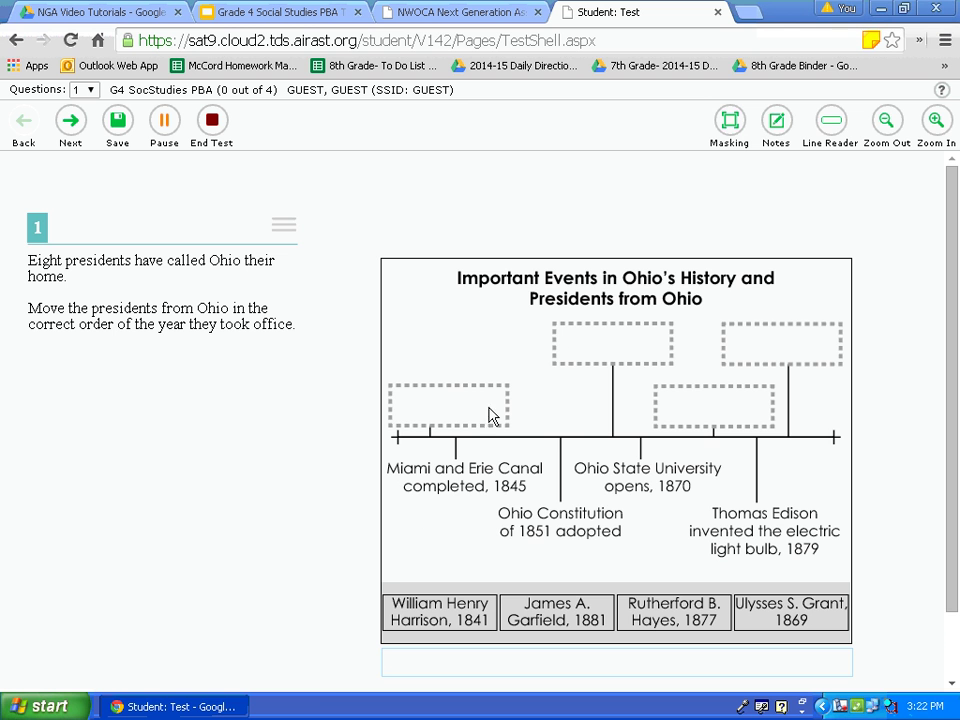
pyautogui.click(777, 122)
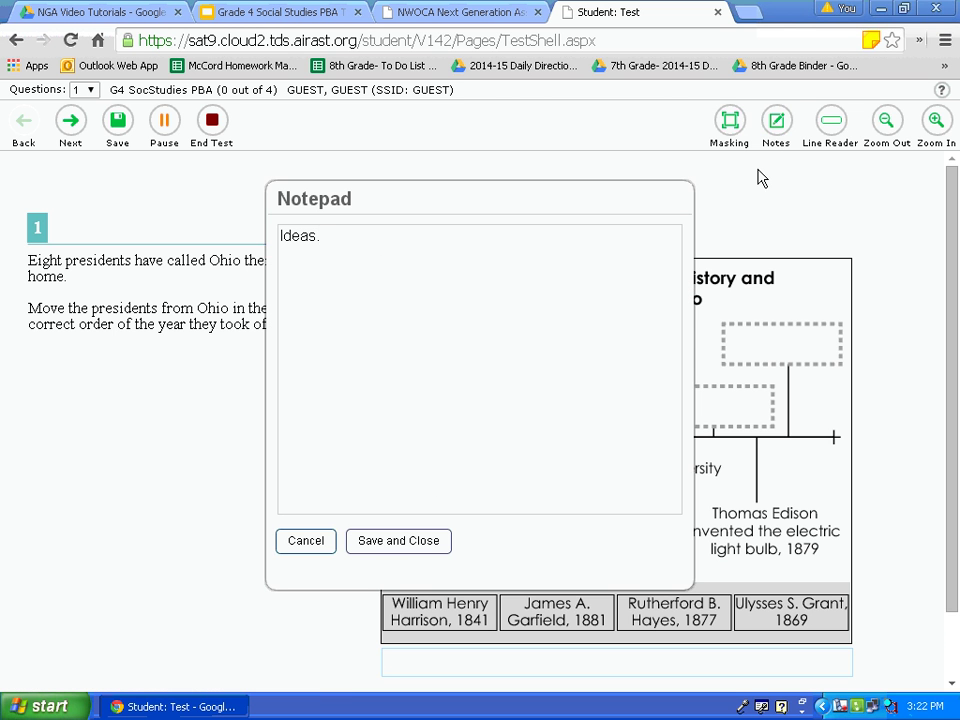
pyautogui.click(305, 541)
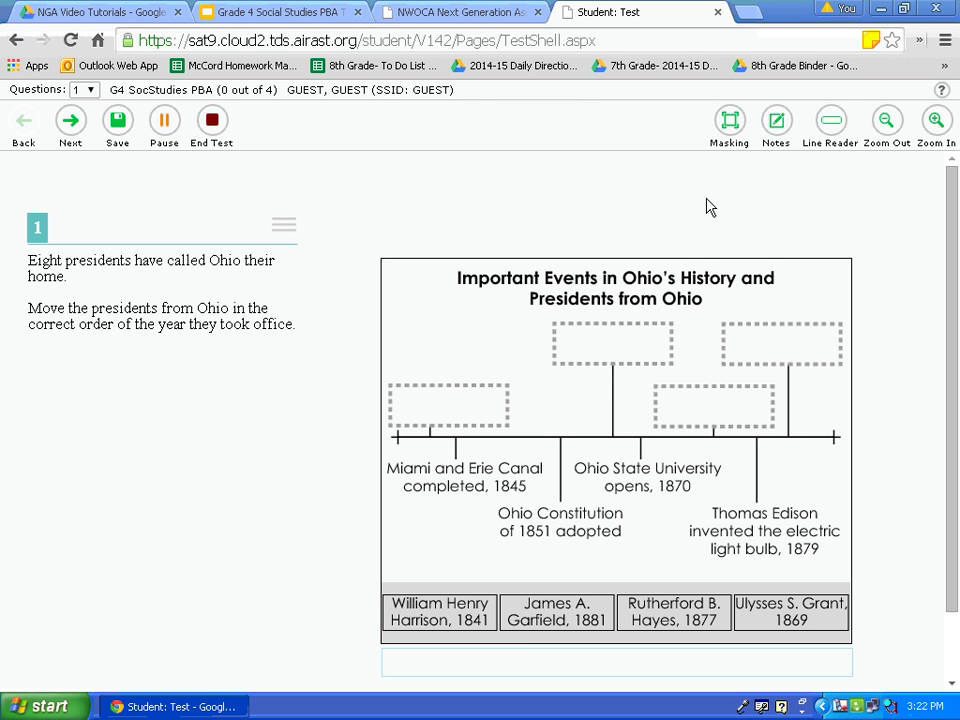
# Step the Line Reader down question 1's text to the third line and back to the first, and turn it off.
pyautogui.click(834, 128)
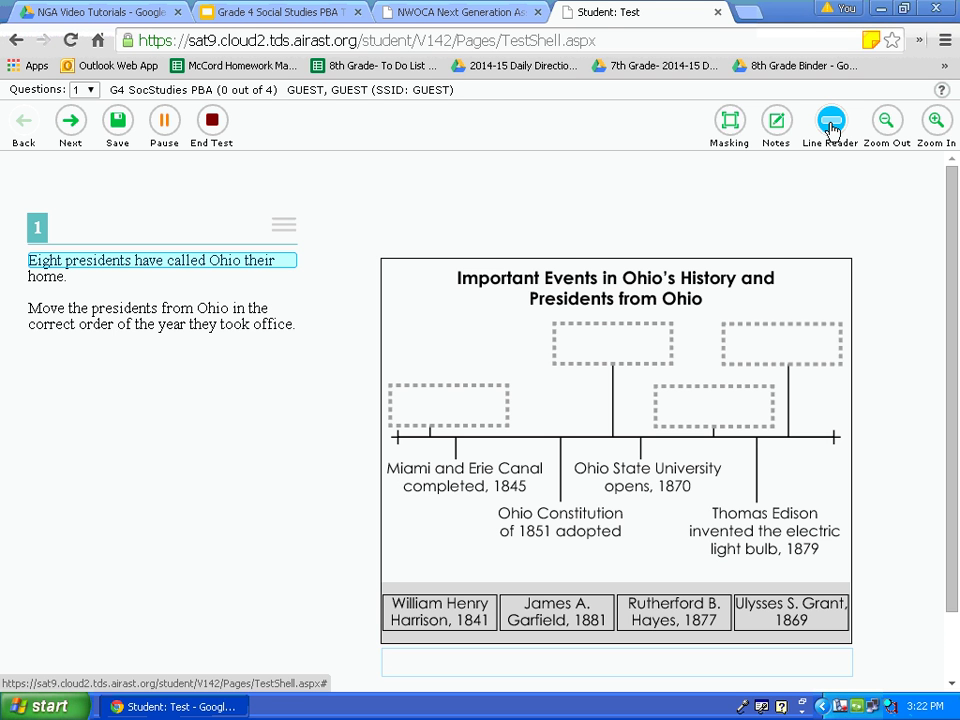
pyautogui.press('Down')
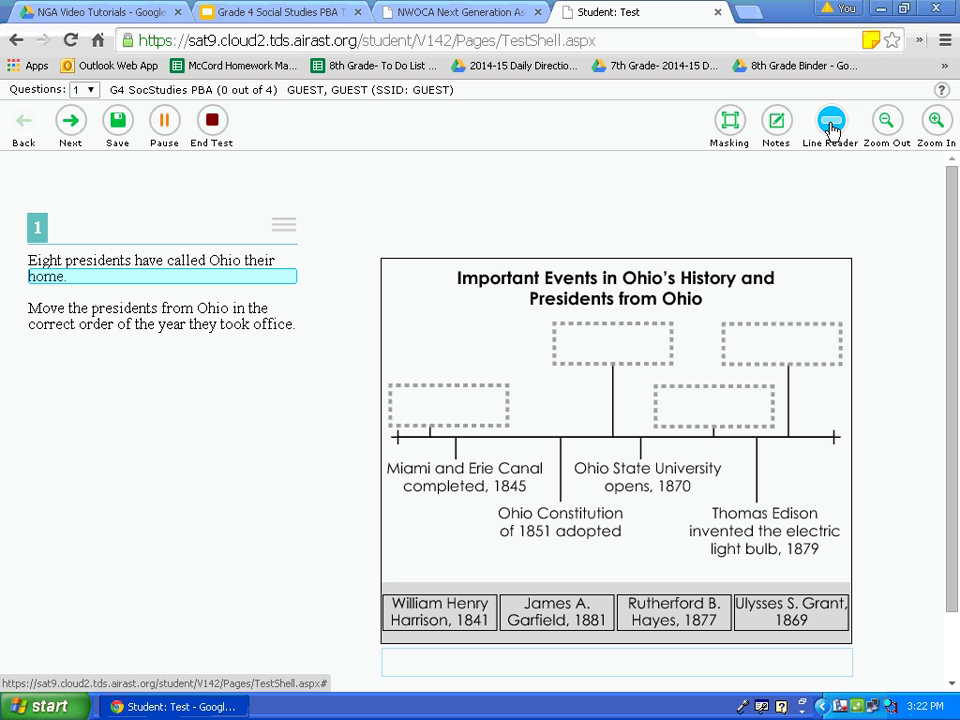
pyautogui.press('Down')
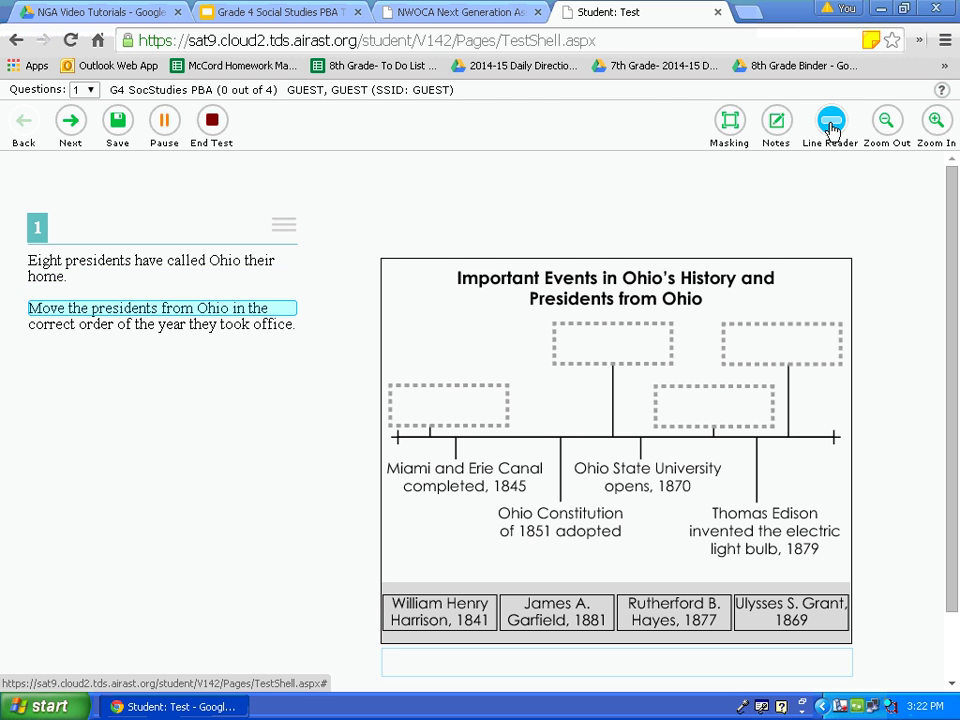
pyautogui.press('Up')
pyautogui.press('Up')
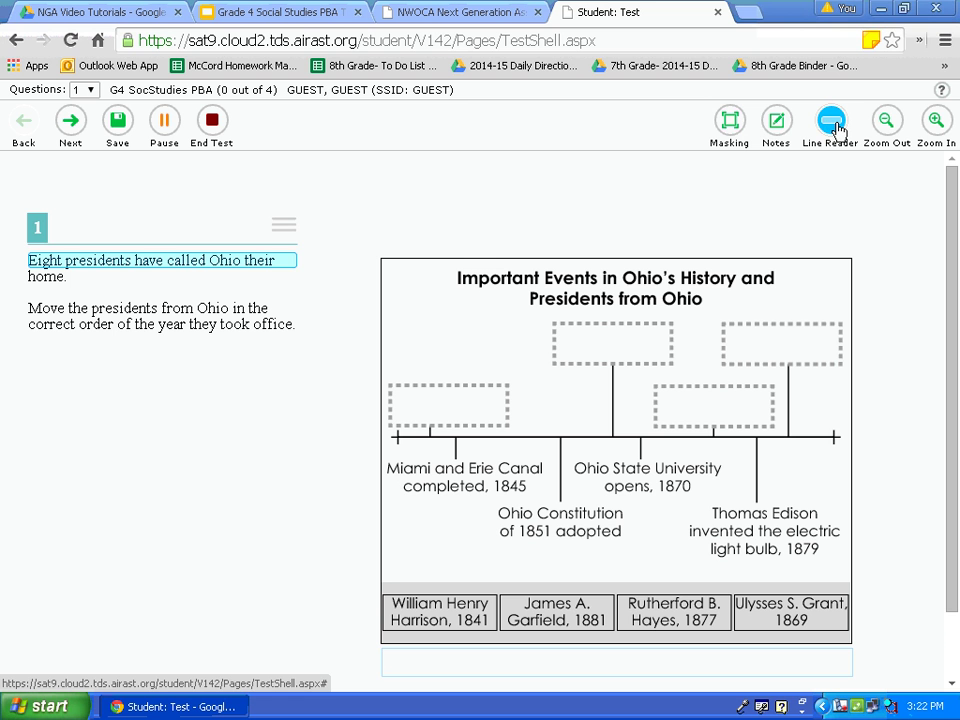
pyautogui.click(838, 130)
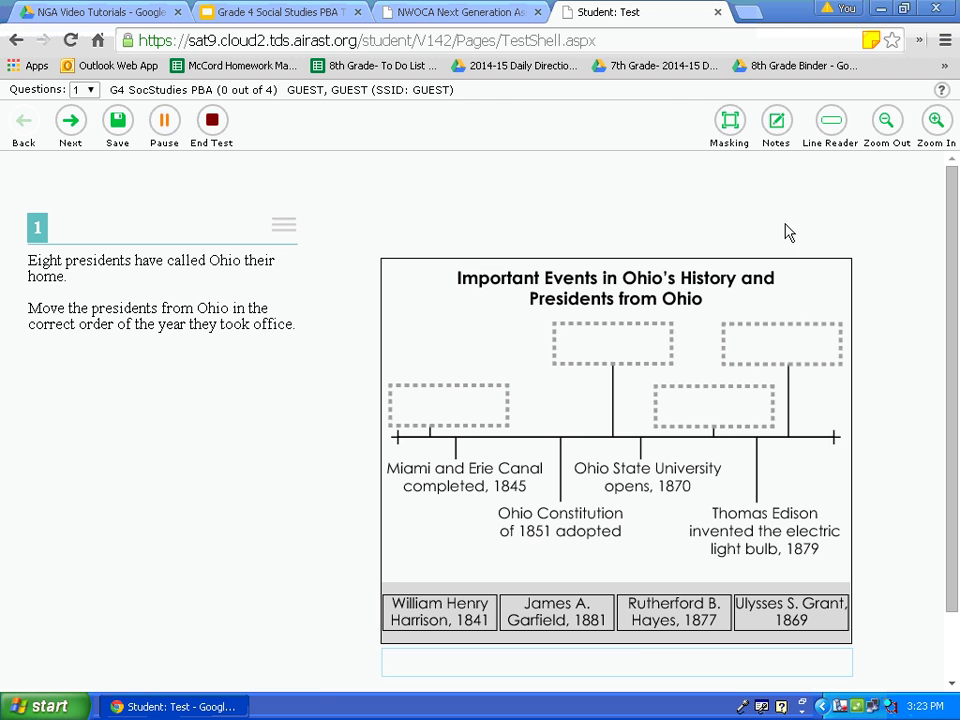
# Enlarge question 1 by one level to examine the whole timeline and the president tiles, and restore the original size.
pyautogui.click(936, 121)
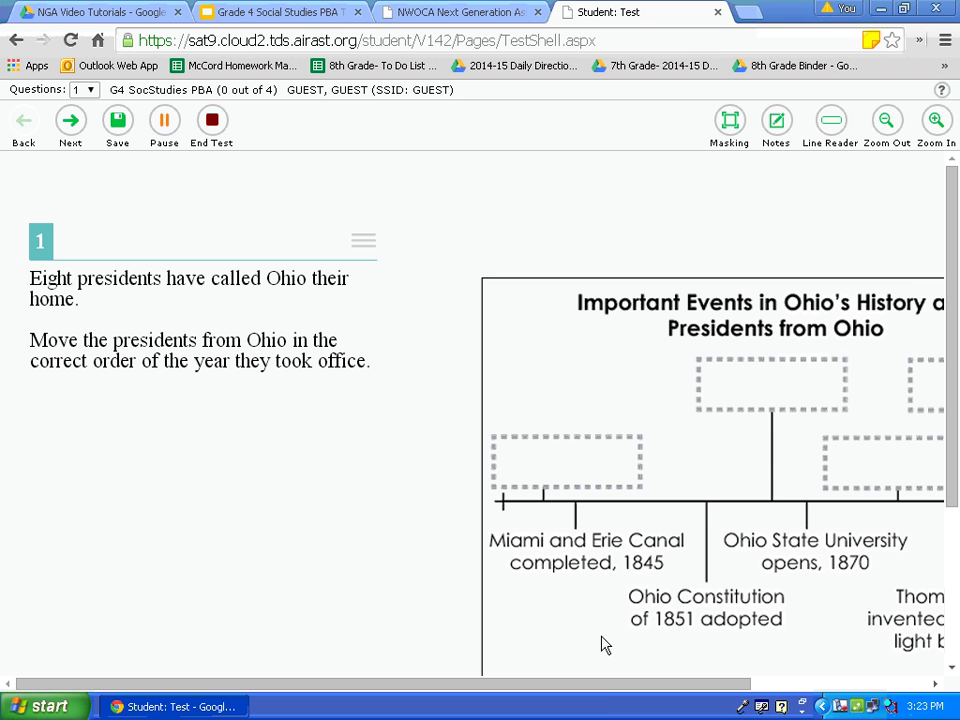
pyautogui.moveTo(602, 686); pyautogui.dragTo(769, 690)
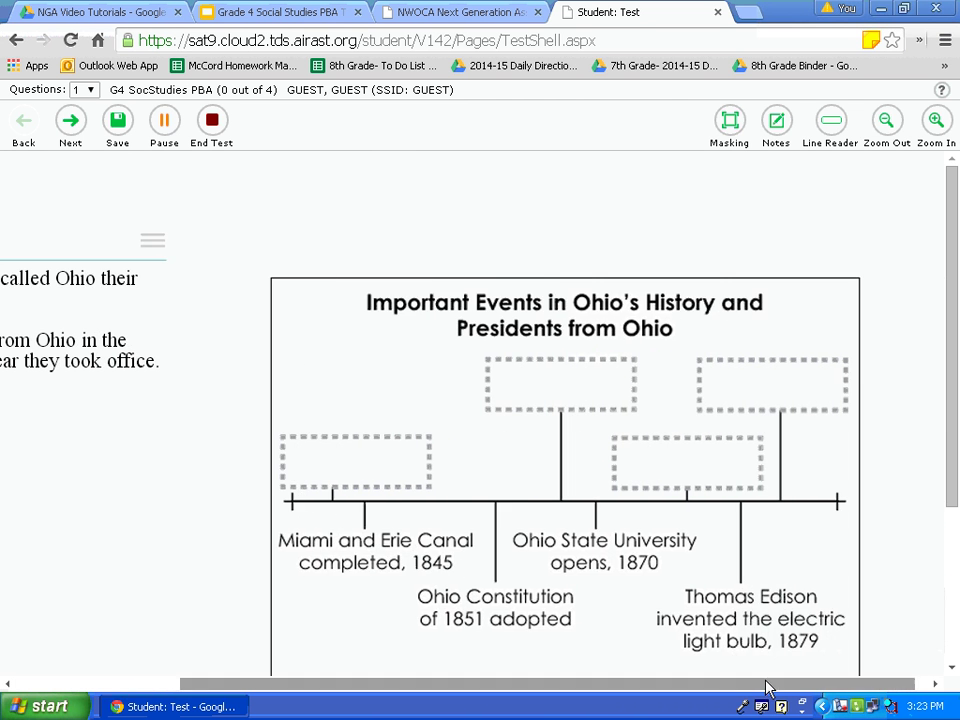
pyautogui.moveTo(955, 463); pyautogui.dragTo(952, 553)
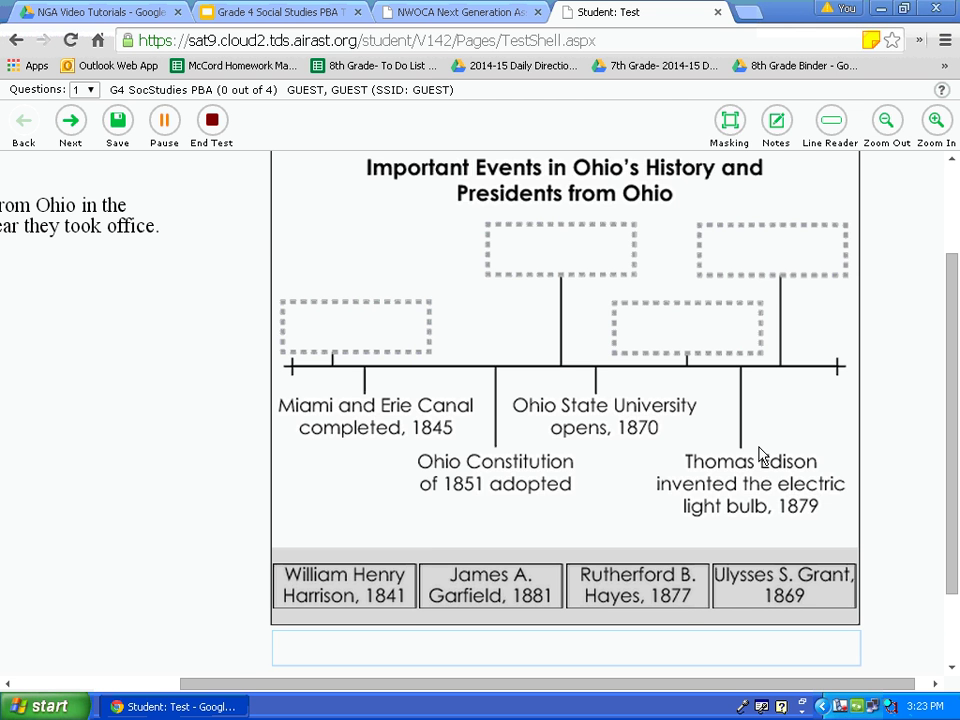
pyautogui.scroll(2, 761, 454)
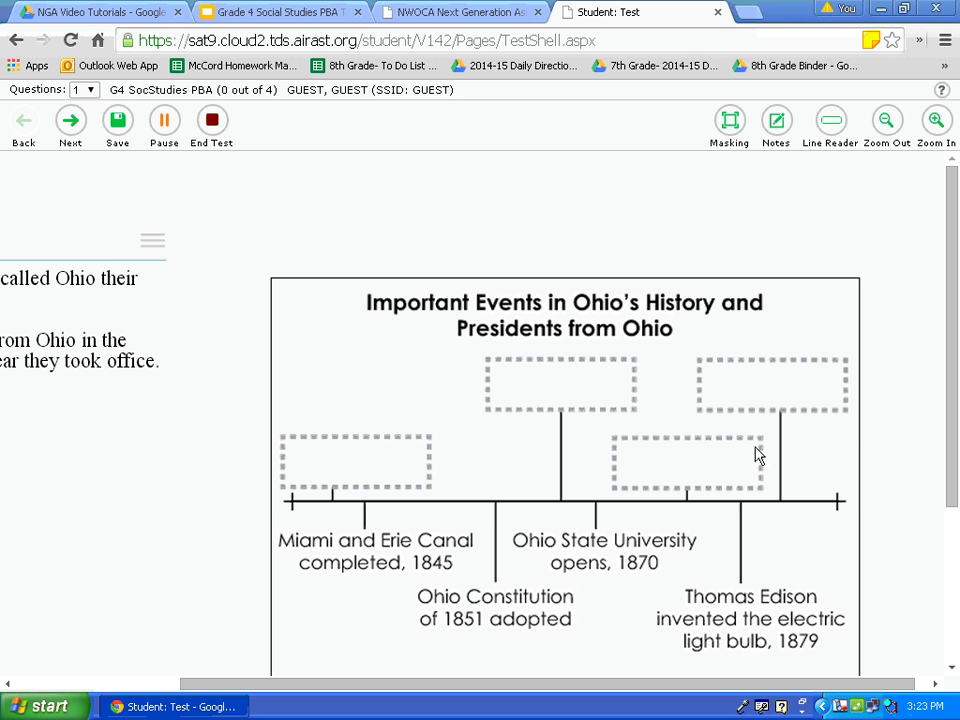
pyautogui.scroll(-3, 755, 452)
pyautogui.scroll(3, 758, 450)
pyautogui.click(886, 125)
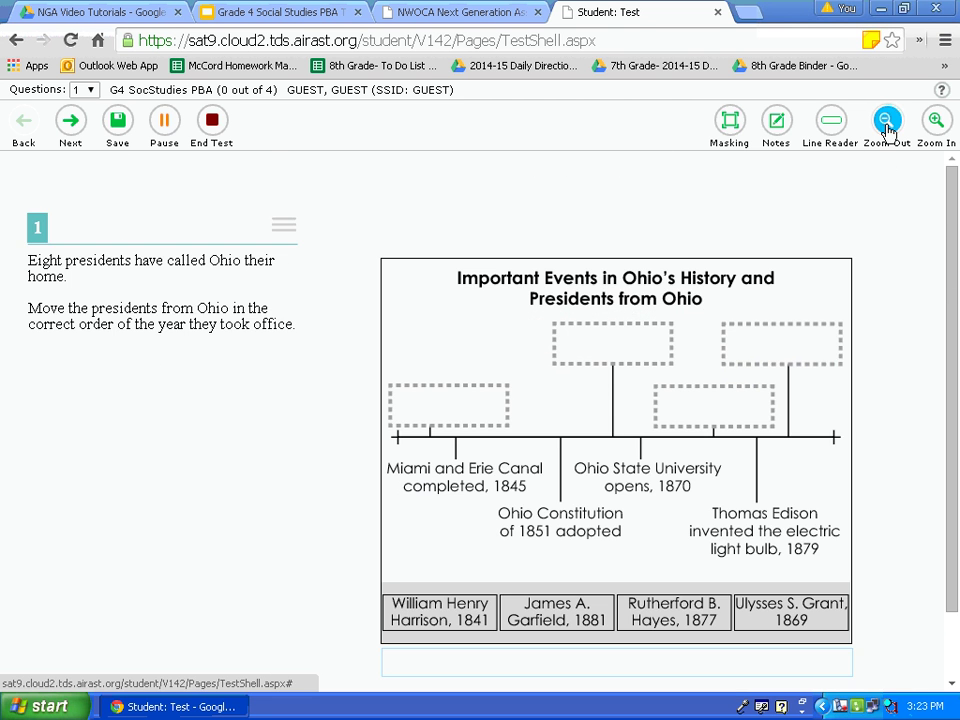
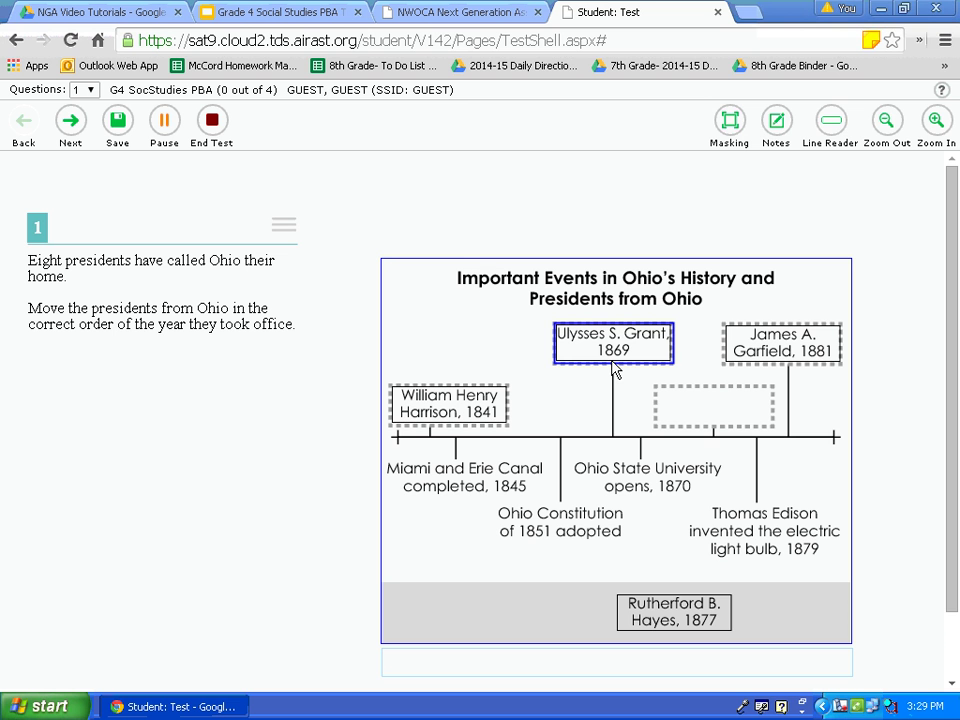
# Place the Rutherford B. Hayes, 1877 tile in the empty timeline box, save the answer, and go to question 2.
pyautogui.click(672, 603)
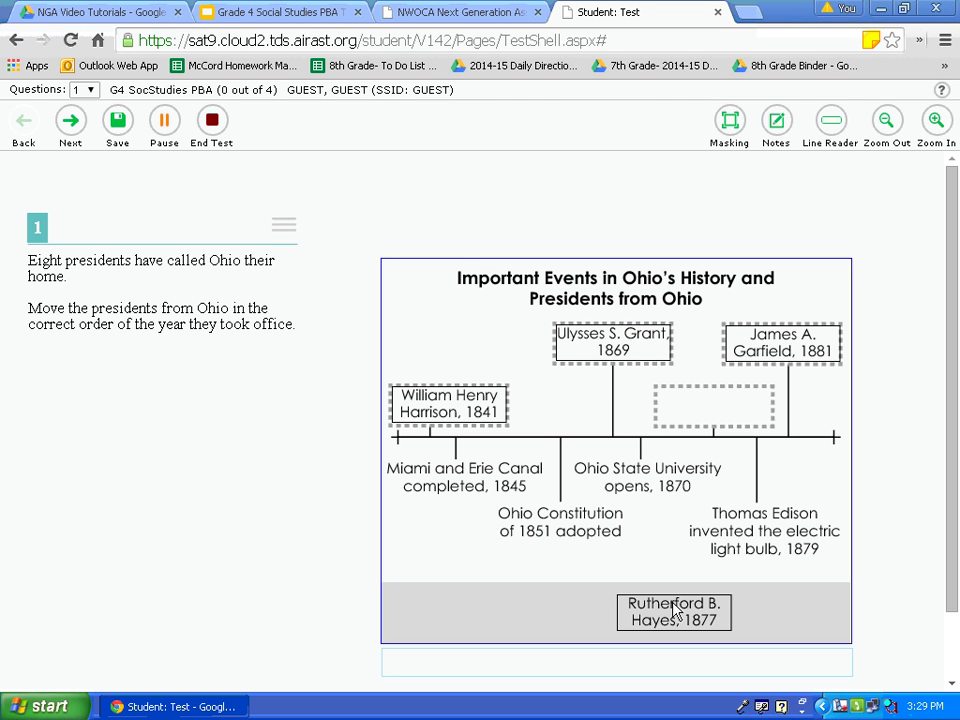
pyautogui.moveTo(671, 608); pyautogui.dragTo(677, 614)
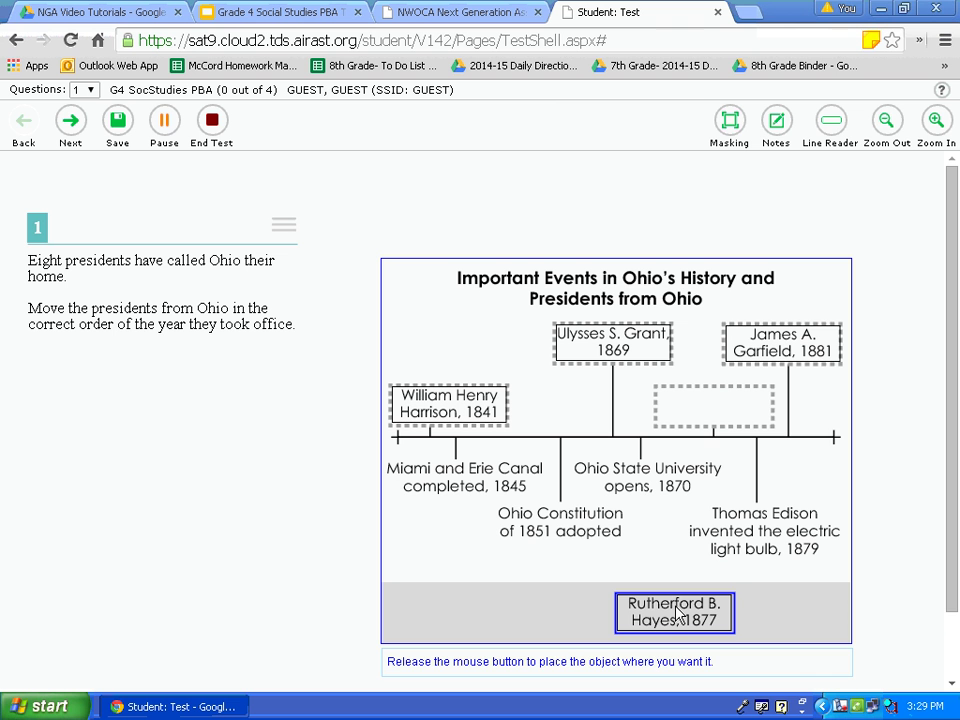
pyautogui.moveTo(677, 614); pyautogui.dragTo(712, 433)
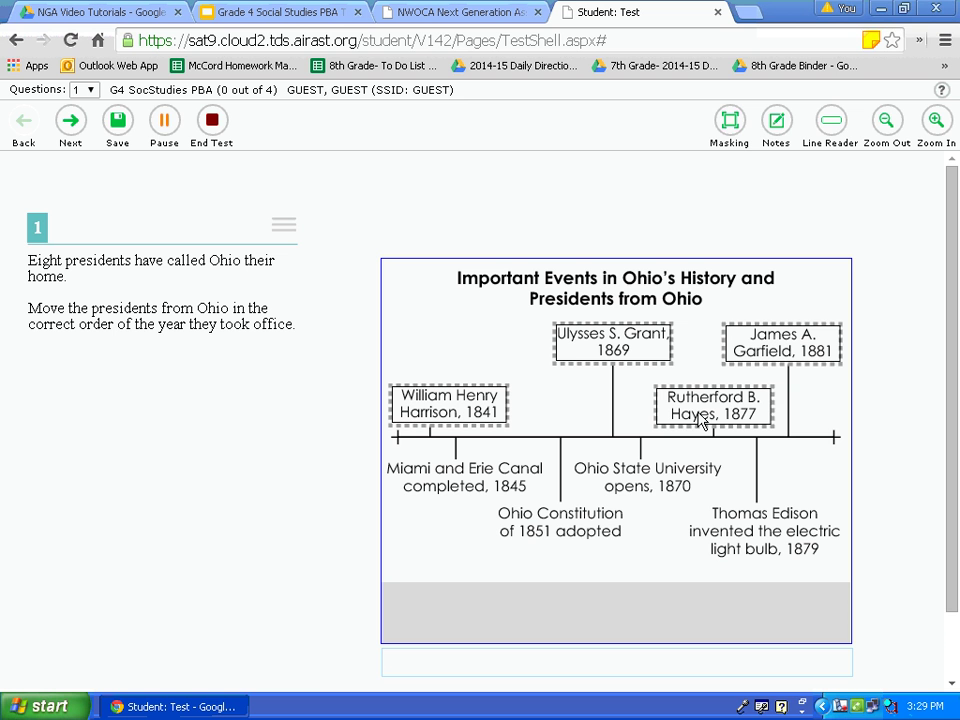
pyautogui.click(120, 134)
pyautogui.click(68, 125)
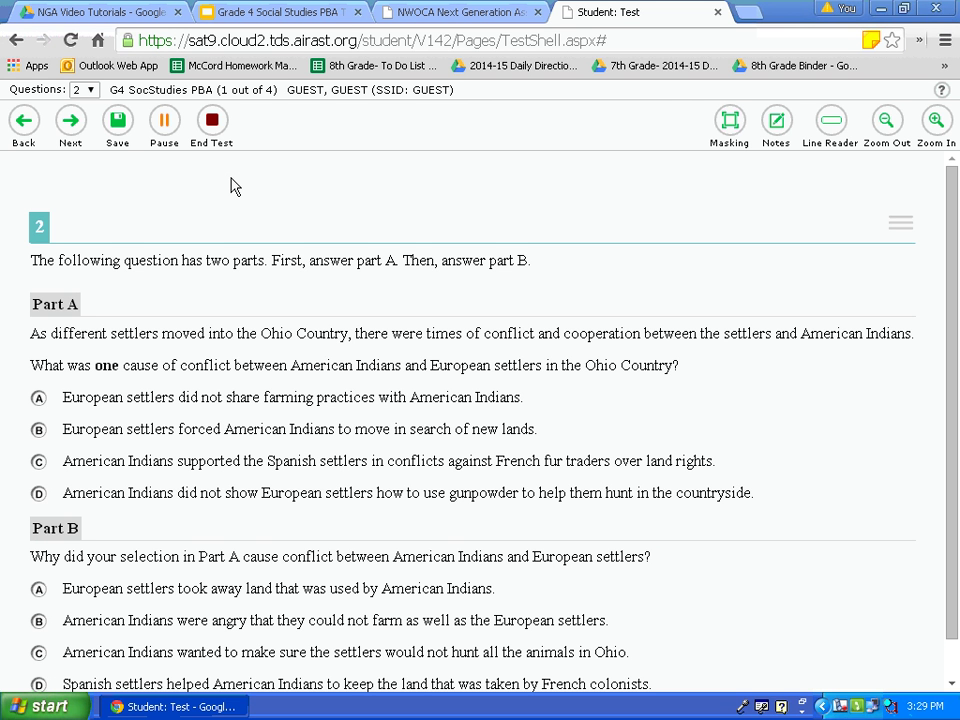
# Look over both parts of question 2 and the tools offered for it, choosing none of them.
pyautogui.scroll(-1, 373, 227)
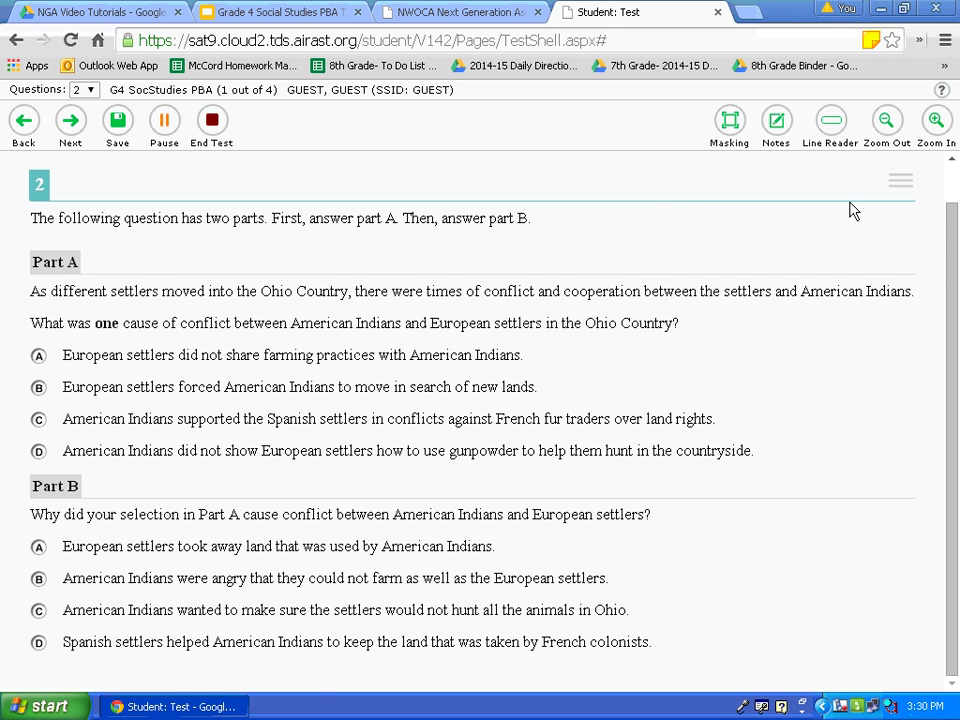
pyautogui.click(901, 185)
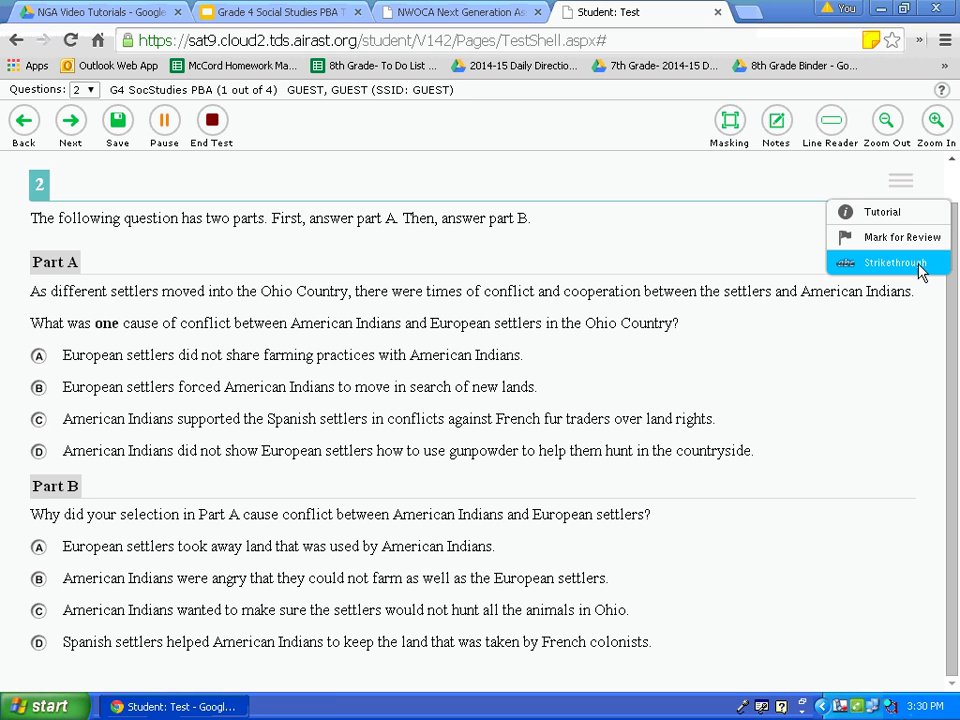
pyautogui.click(905, 187)
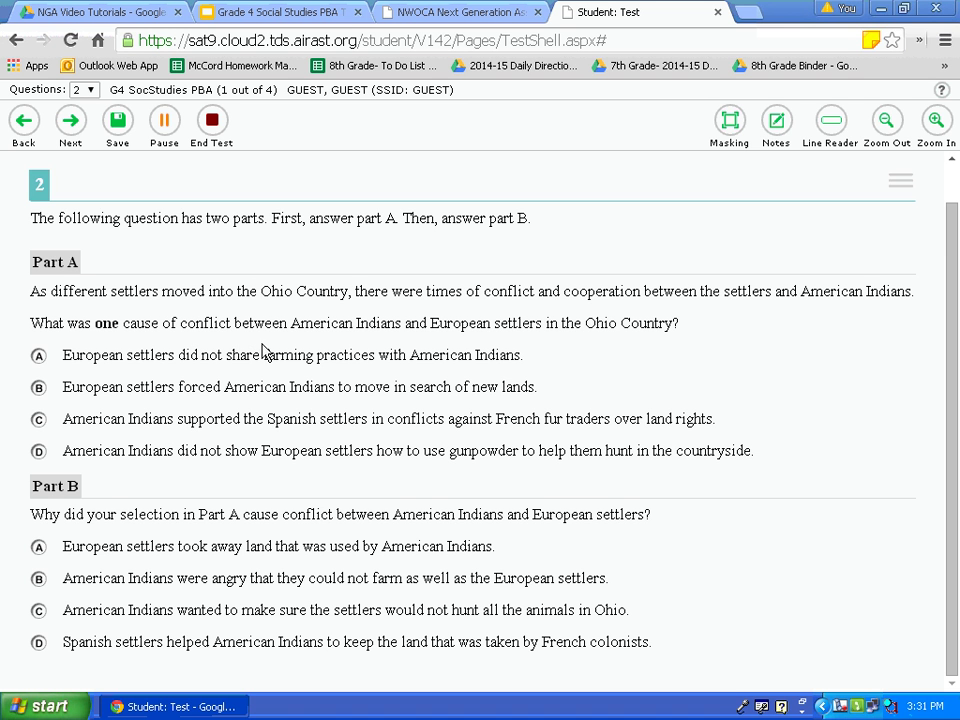
# Strike through option A in Part A of question 2.
pyautogui.click(302, 354)
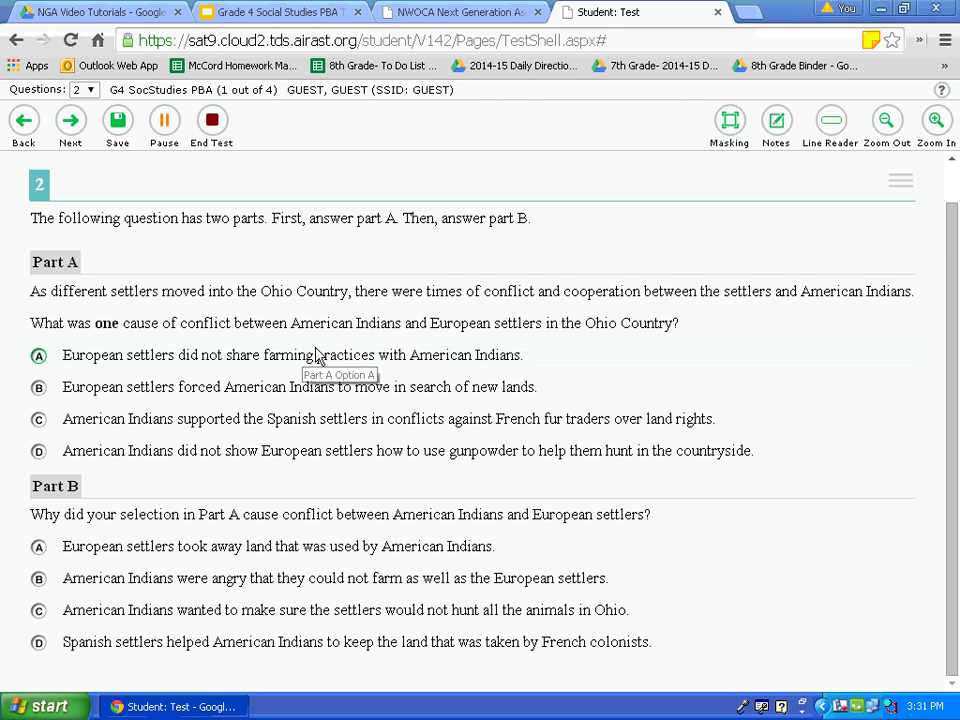
pyautogui.rightClick(315, 352)
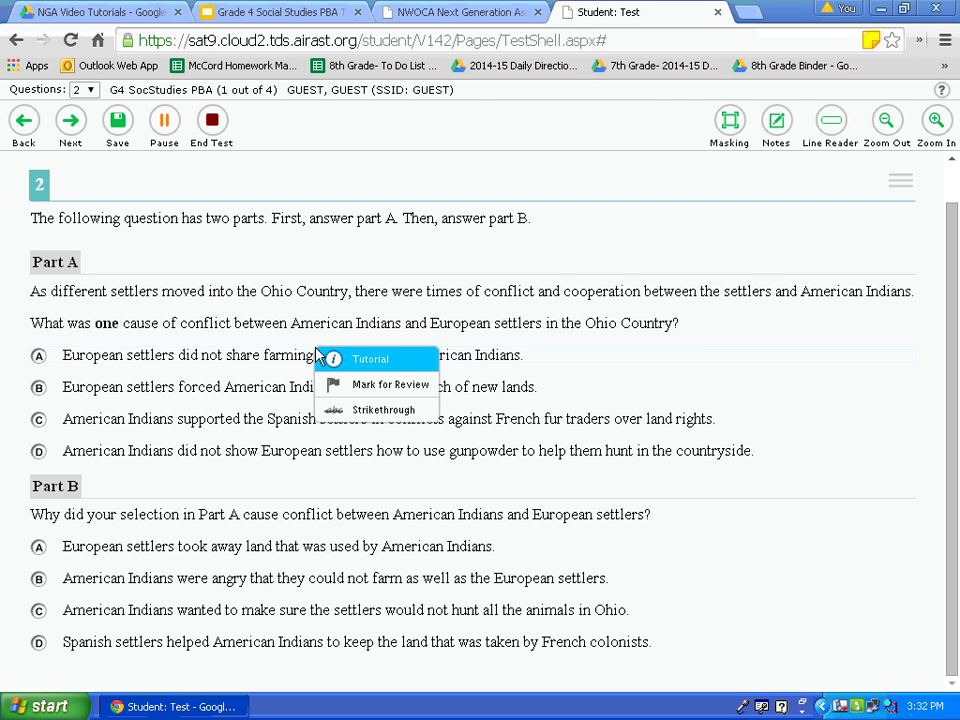
pyautogui.click(376, 410)
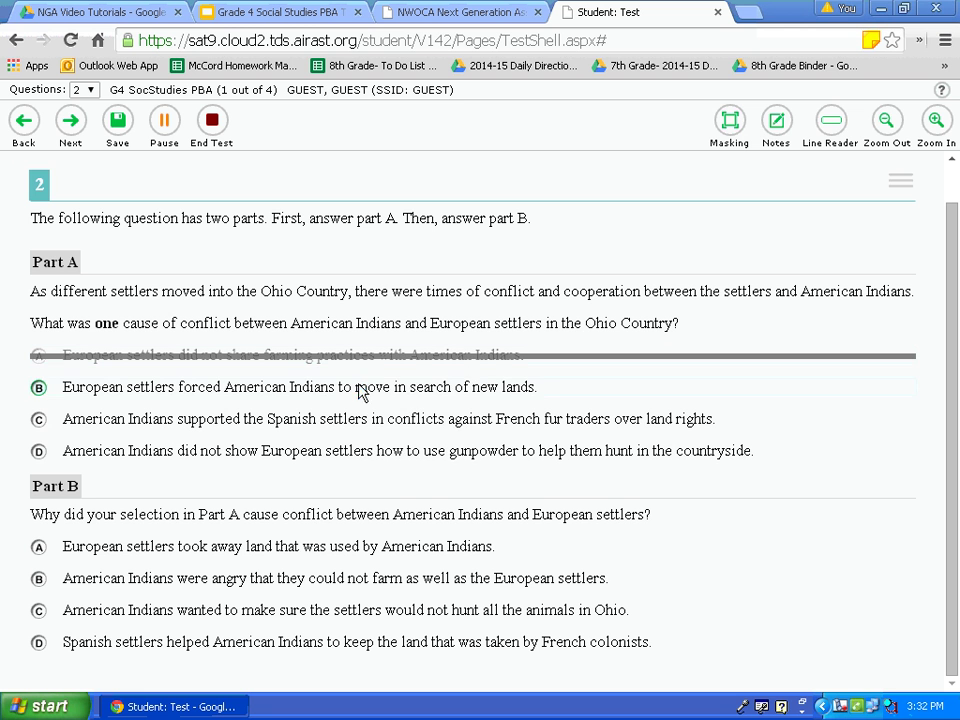
# Strike through options B and C in Part A of question 2.
pyautogui.rightClick(361, 391)
pyautogui.click(435, 447)
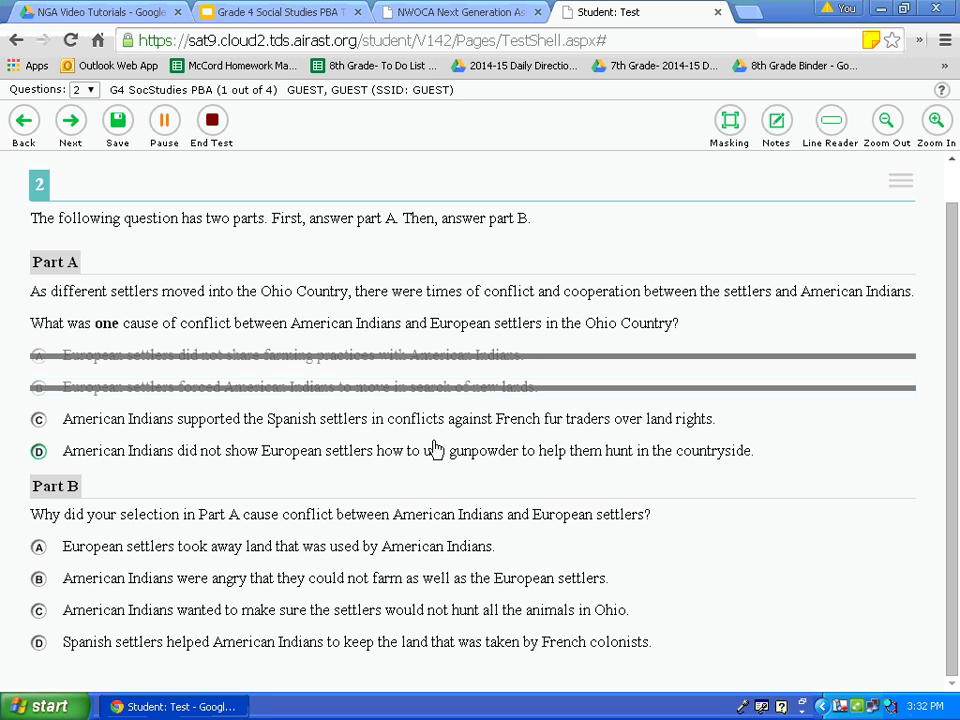
pyautogui.rightClick(413, 424)
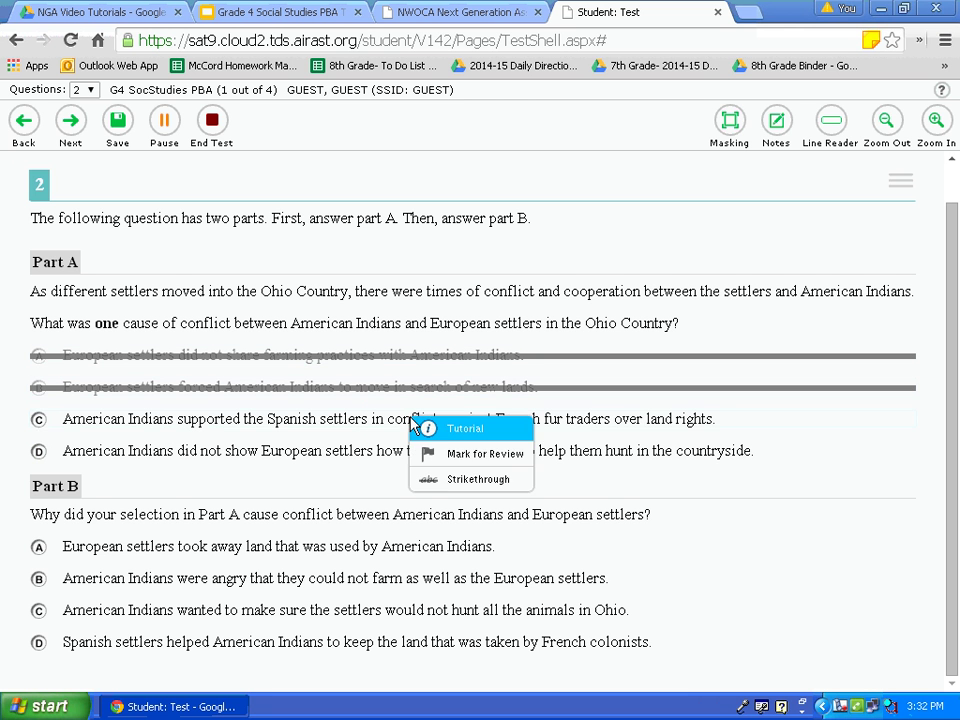
pyautogui.click(450, 478)
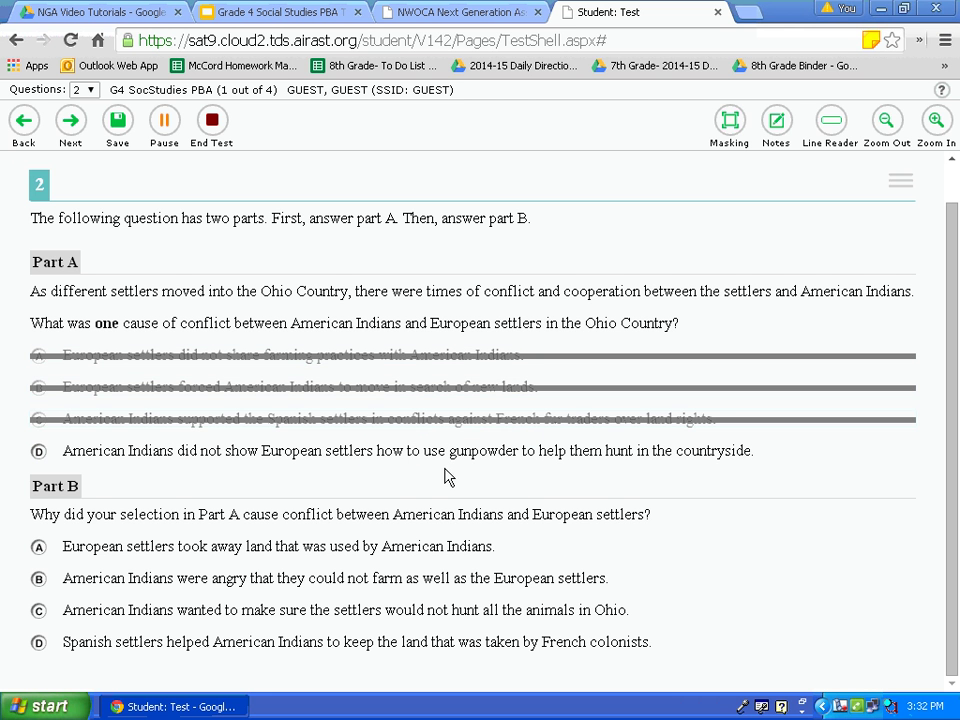
# Undo the strikethrough on options A, B and C in Part A of question 2.
pyautogui.rightClick(361, 364)
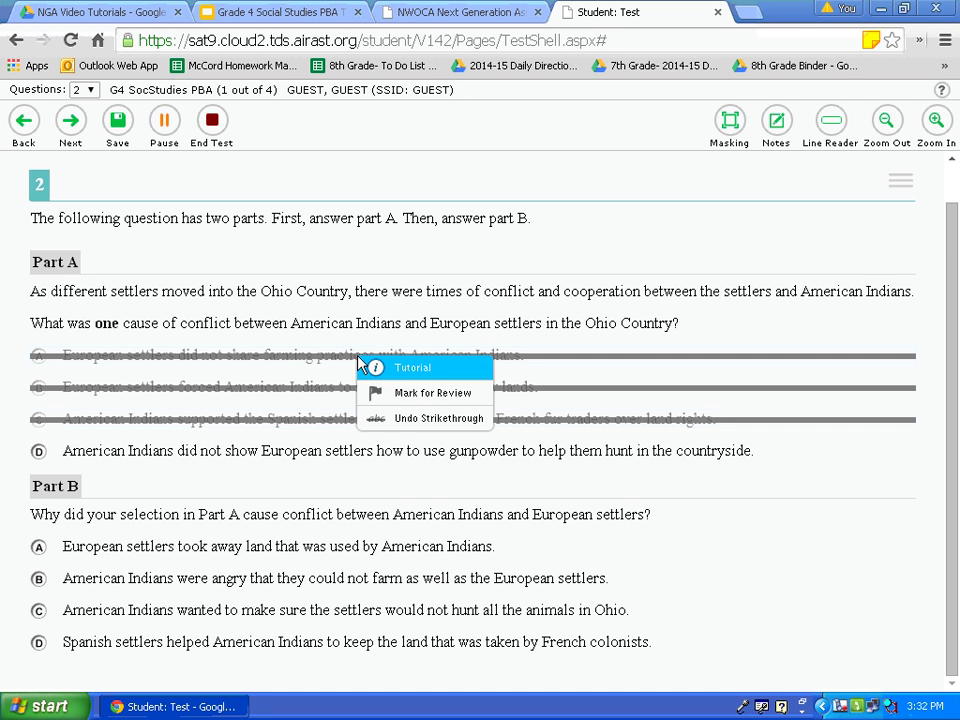
pyautogui.click(420, 418)
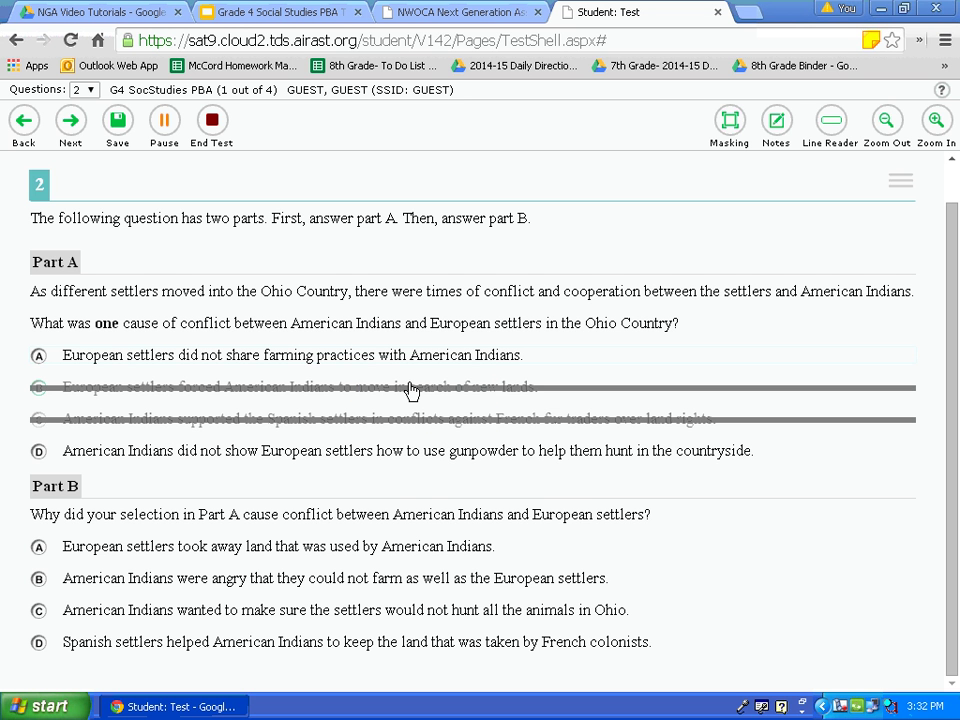
pyautogui.rightClick(410, 390)
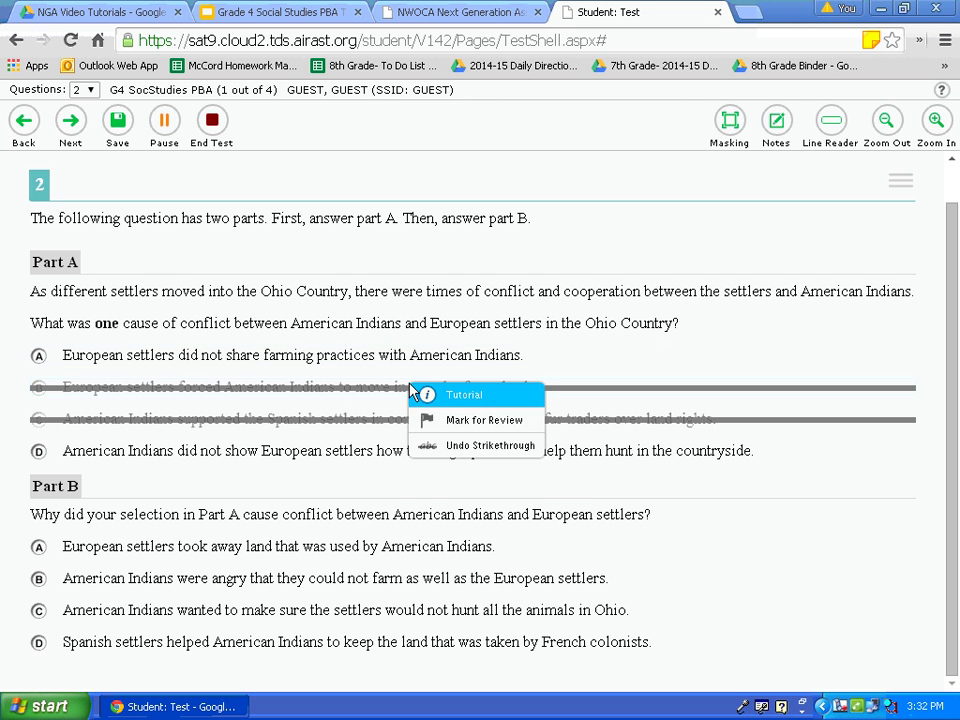
pyautogui.click(442, 452)
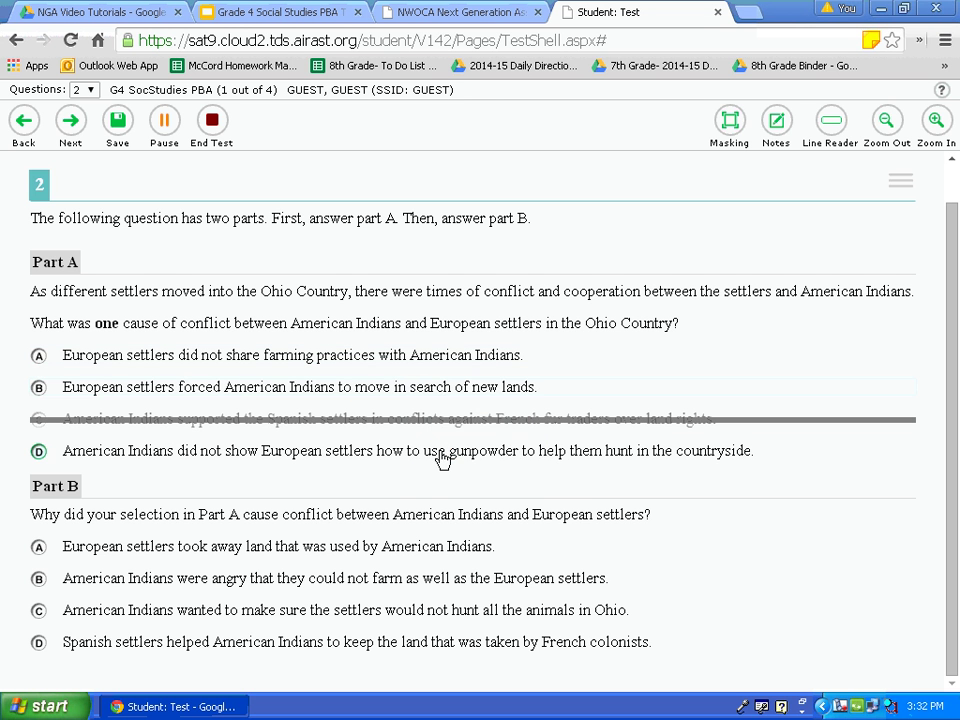
pyautogui.rightClick(411, 423)
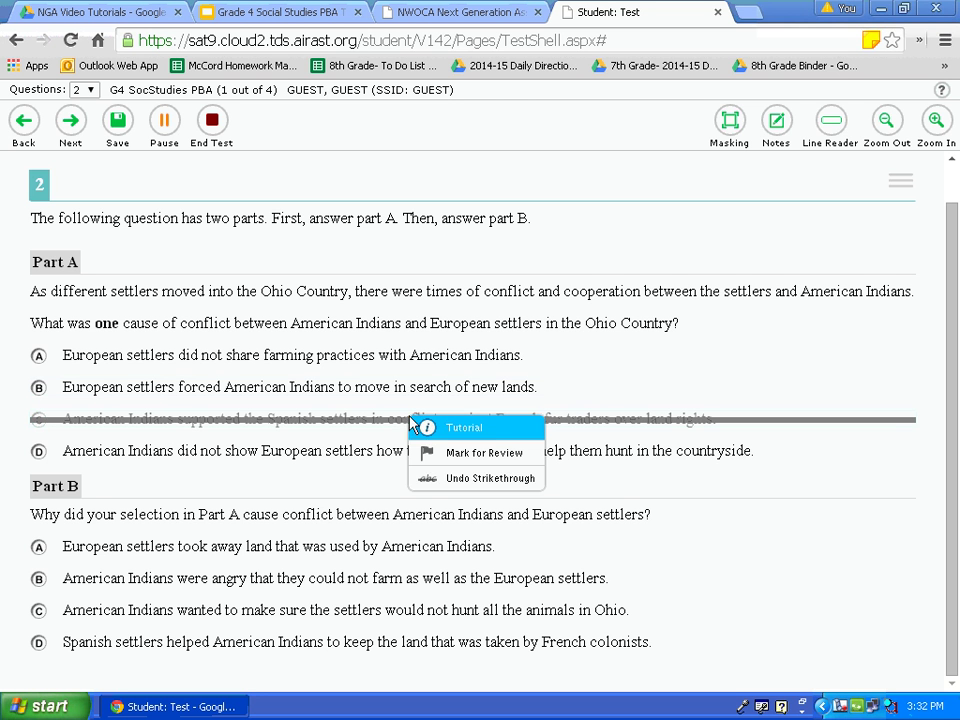
pyautogui.click(446, 481)
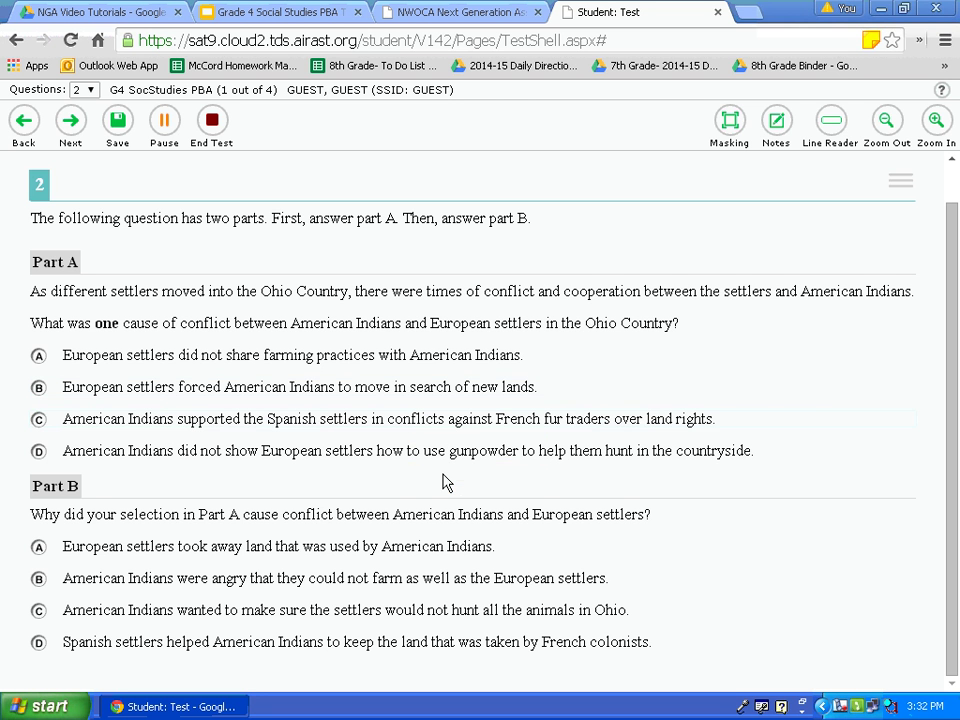
# Choose option A in both Part A and Part B of question 2, save the answer, and go to question 3.
pyautogui.click(396, 465)
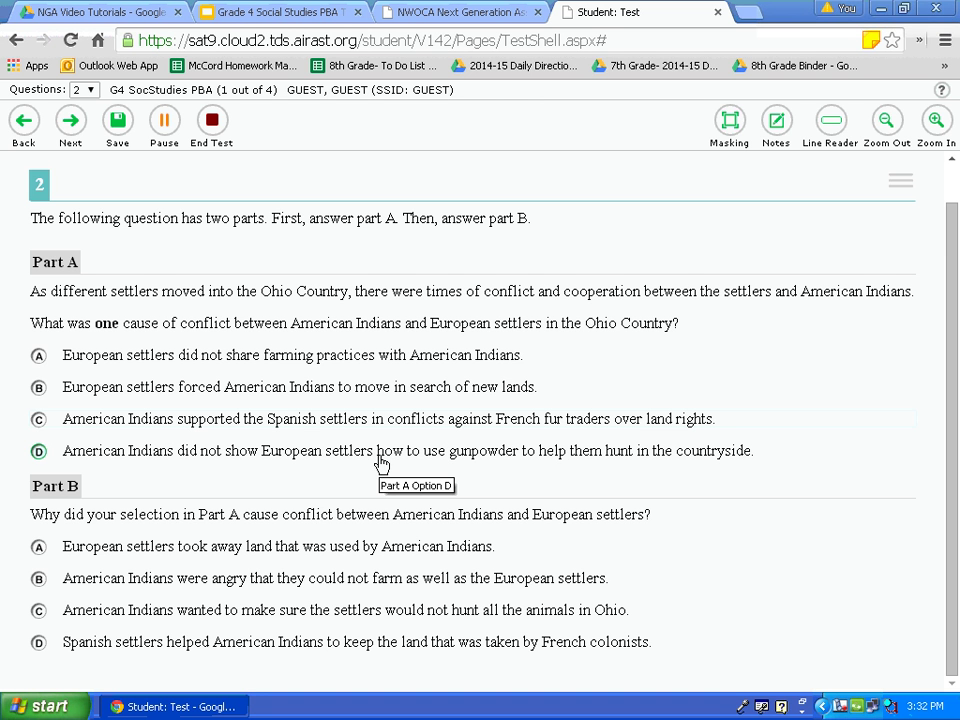
pyautogui.click(156, 388)
pyautogui.click(57, 362)
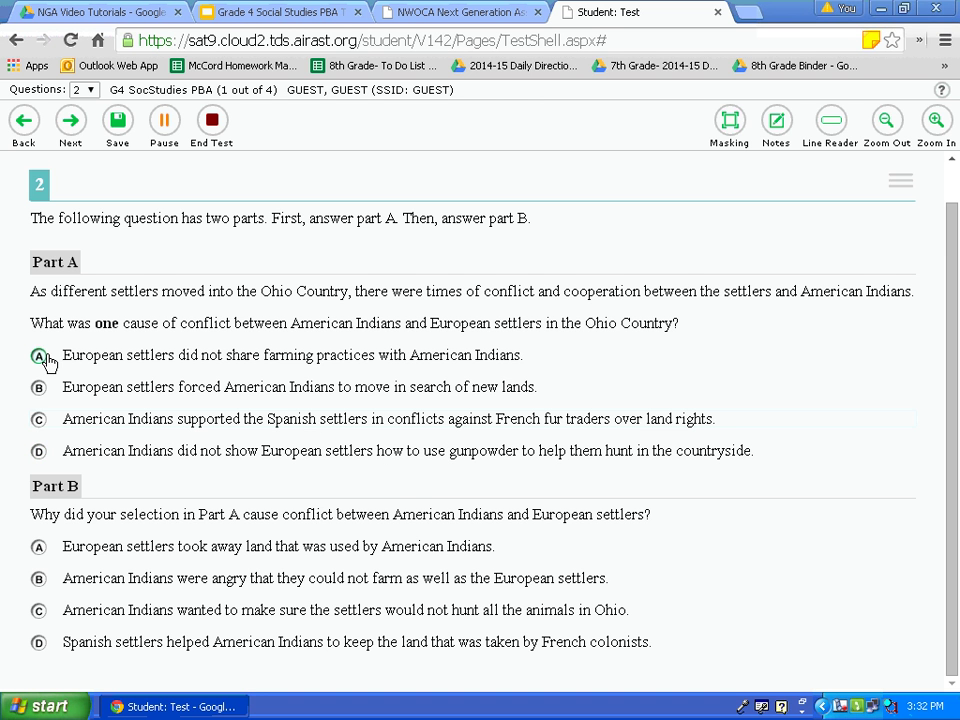
pyautogui.click(43, 362)
pyautogui.click(38, 557)
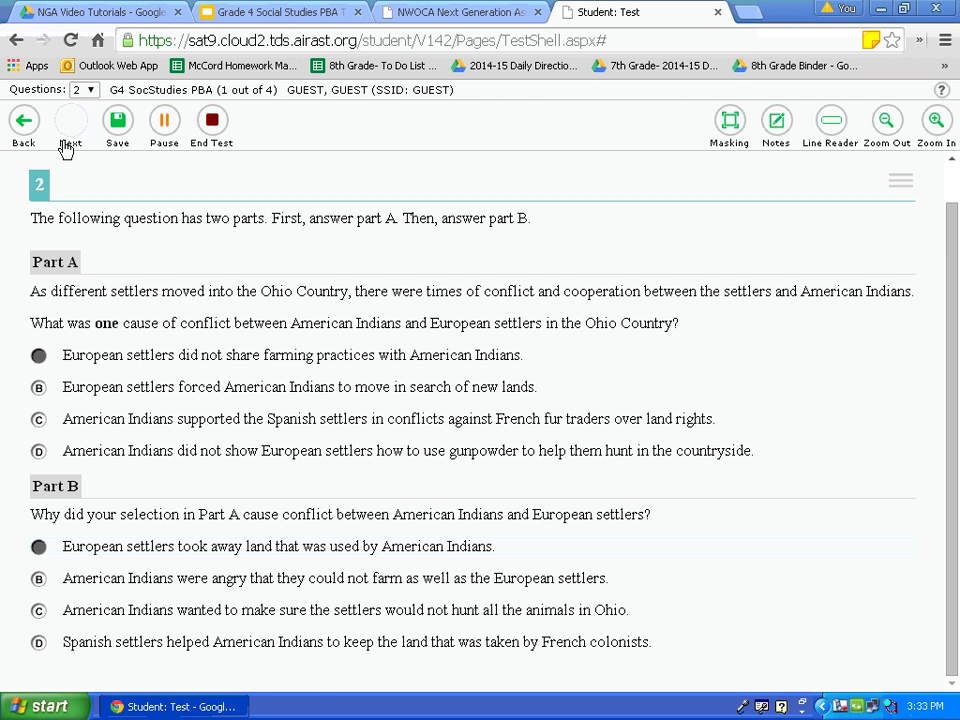
pyautogui.click(115, 128)
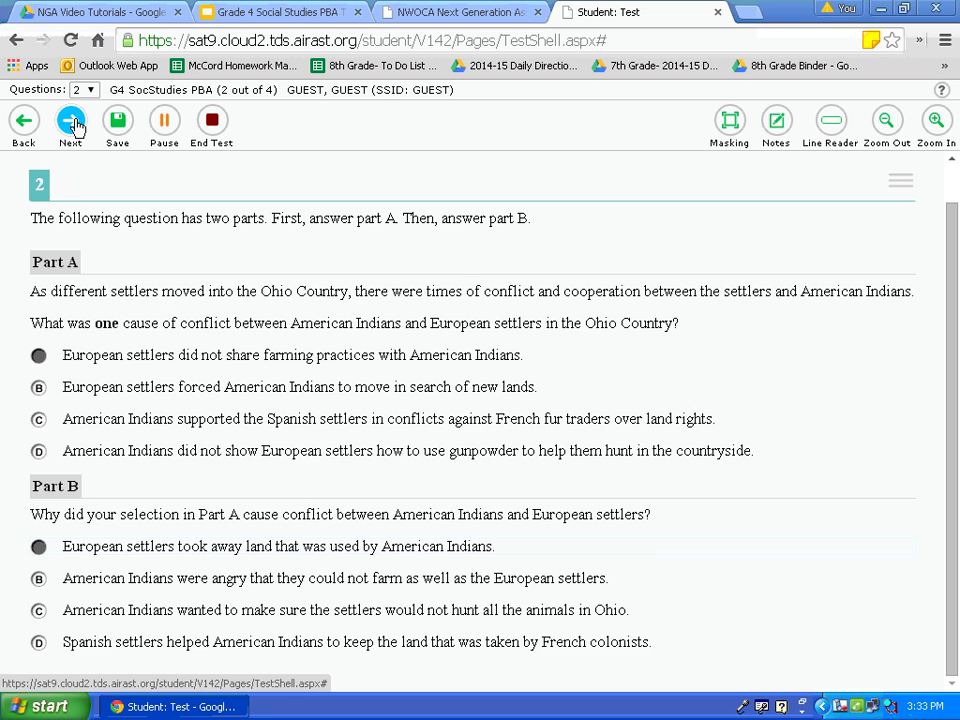
pyautogui.click(72, 124)
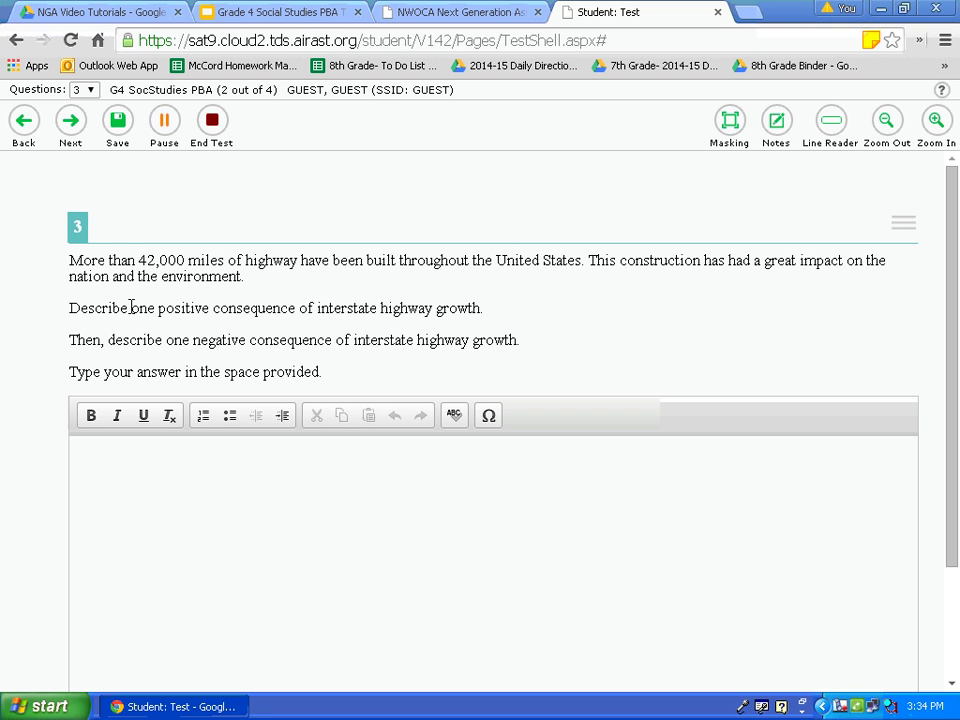
# Highlight the words "one positive consequence" in question 3.
pyautogui.moveTo(131, 308); pyautogui.dragTo(296, 306)
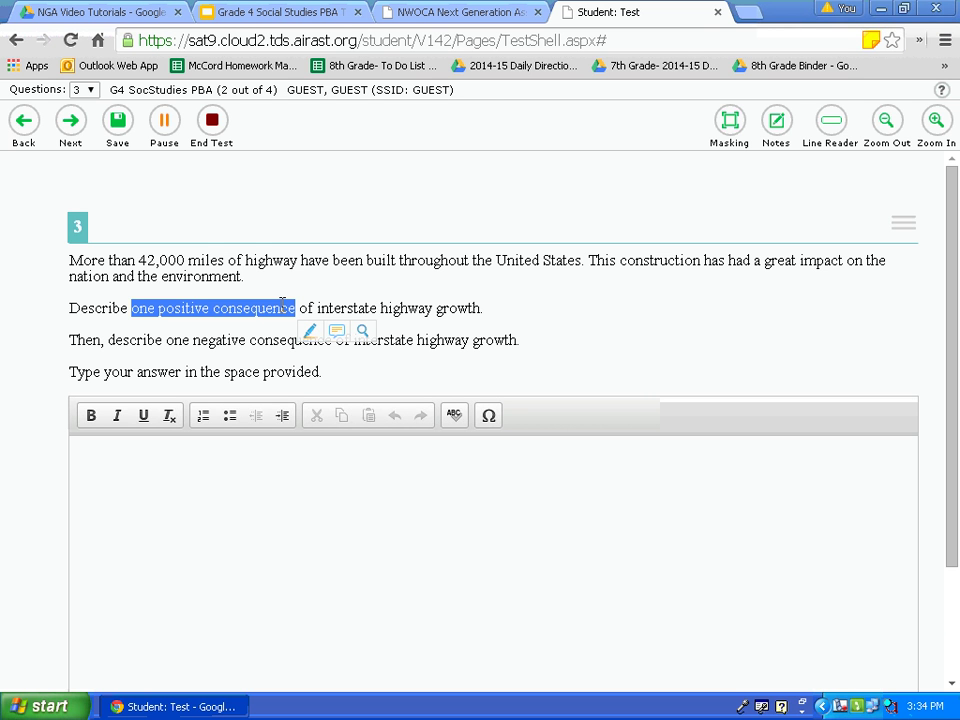
pyautogui.rightClick(283, 310)
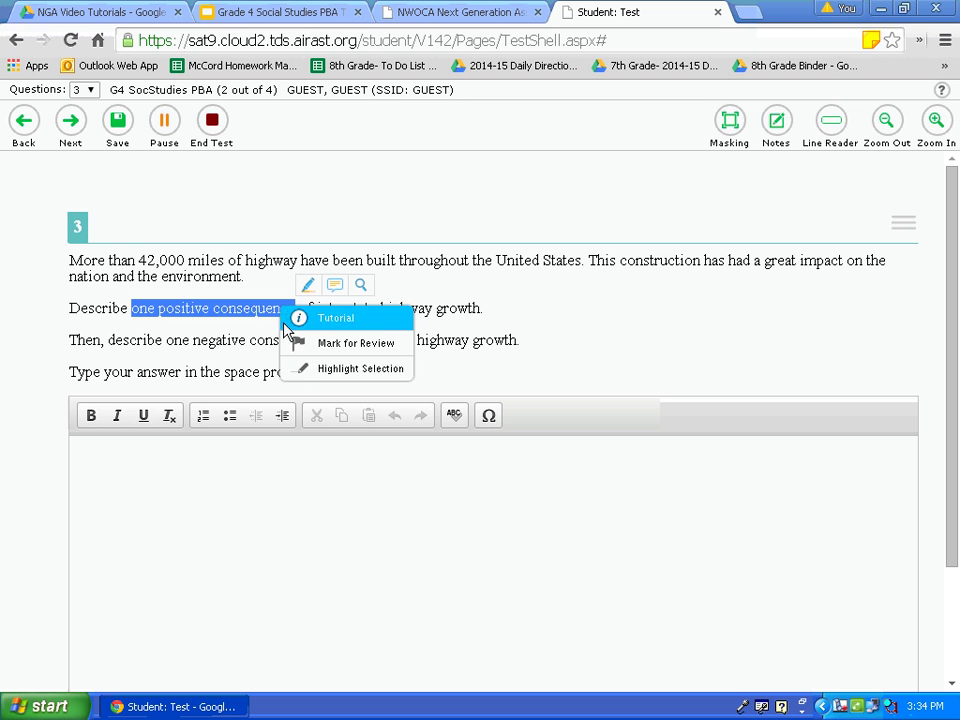
pyautogui.click(306, 369)
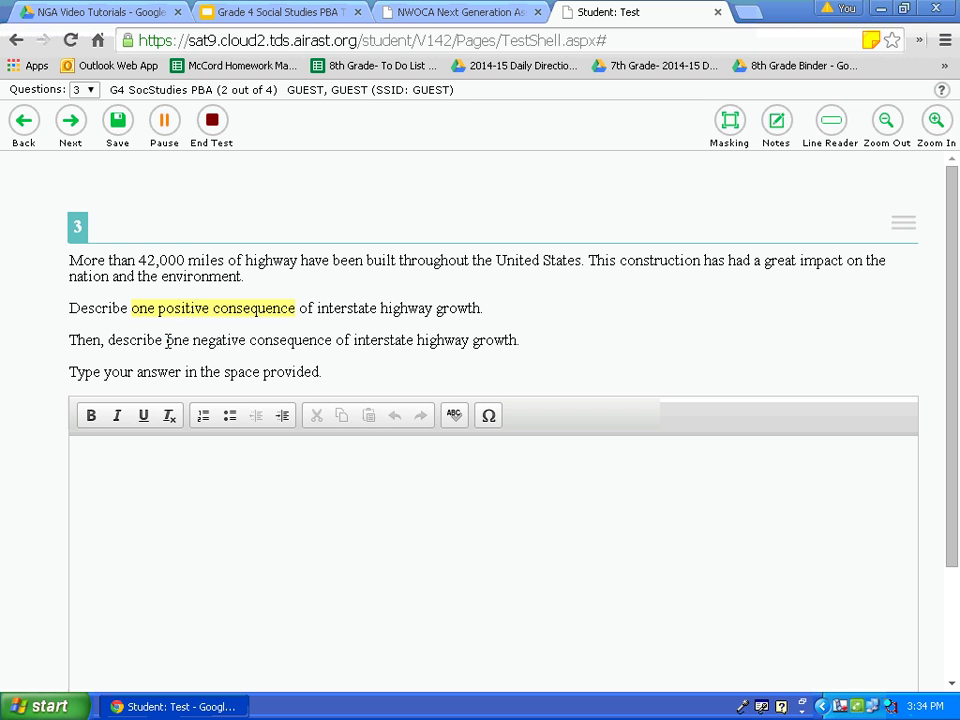
# Highlight the words "one negative consequence" in question 3.
pyautogui.moveTo(167, 340); pyautogui.dragTo(330, 341)
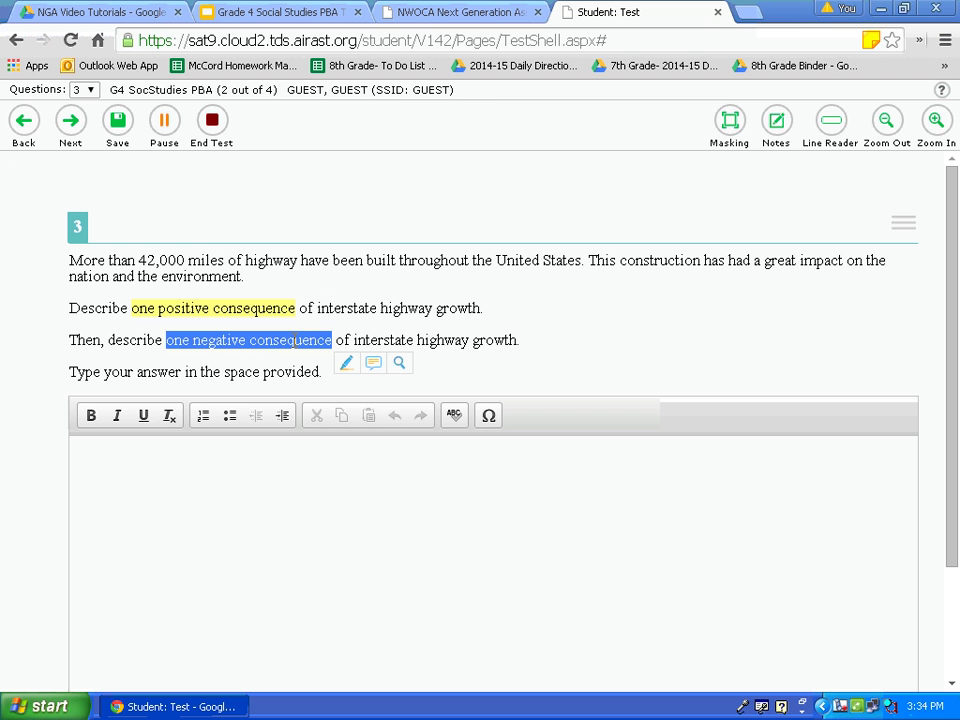
pyautogui.rightClick(296, 347)
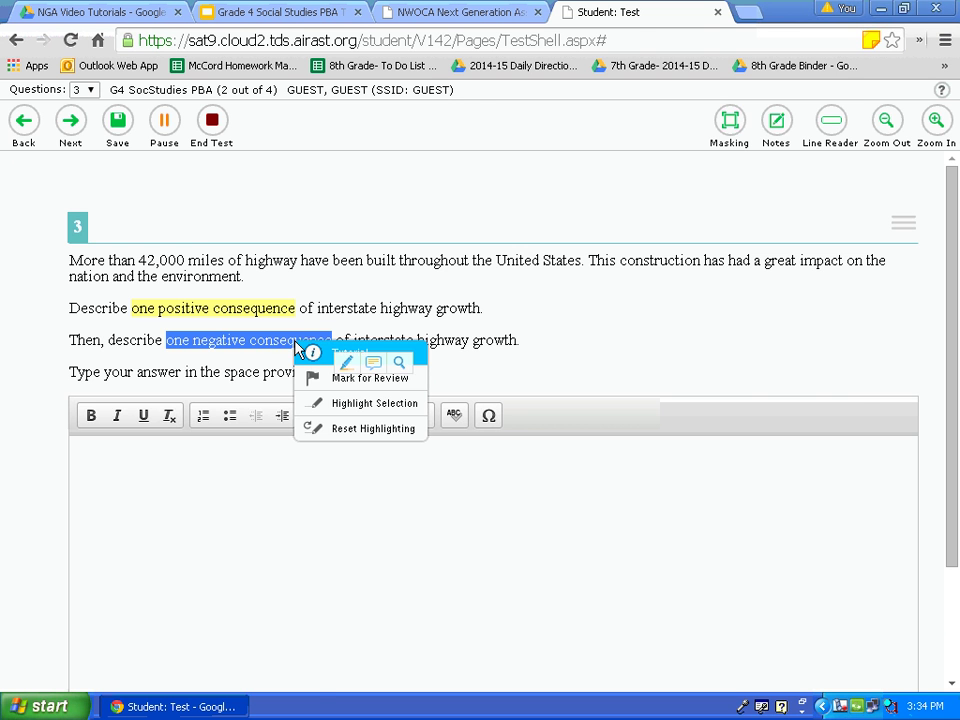
pyautogui.click(296, 349)
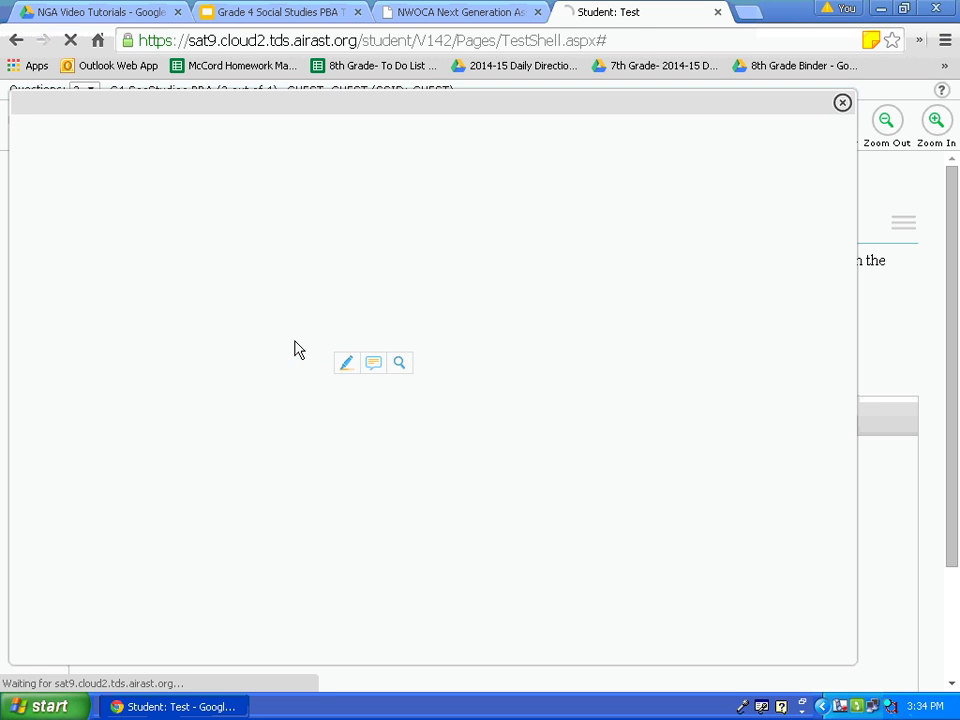
pyautogui.click(842, 102)
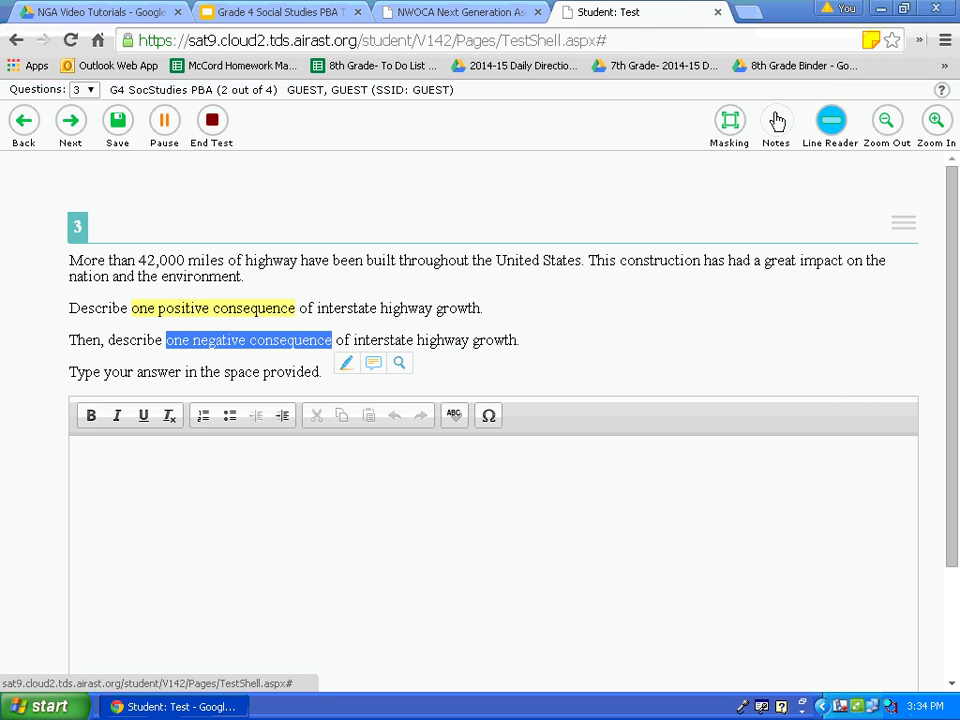
pyautogui.click(901, 223)
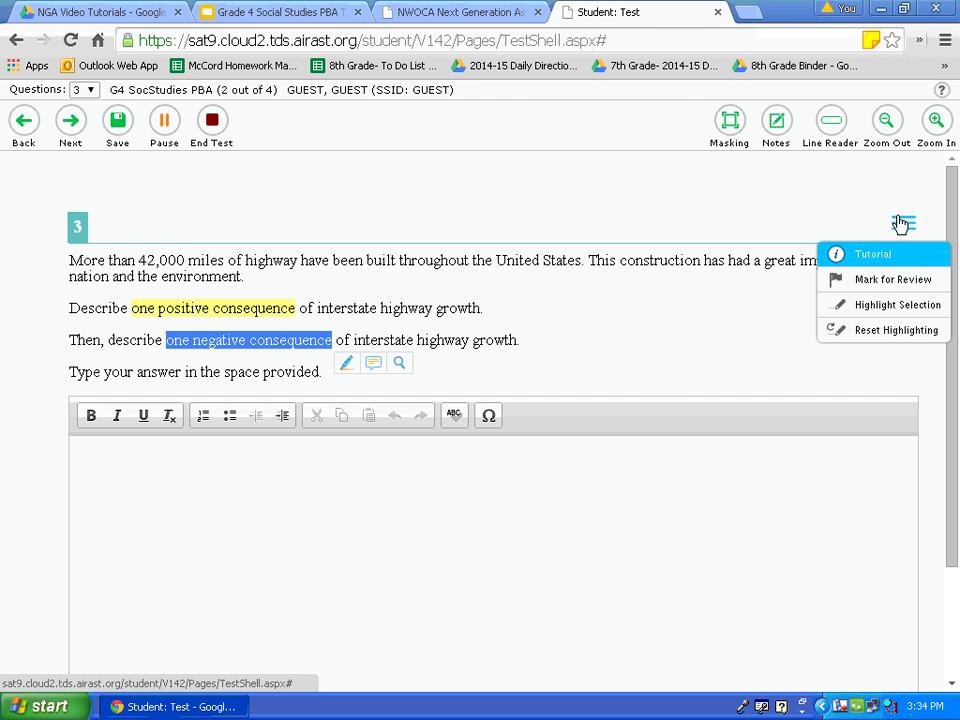
pyautogui.click(905, 304)
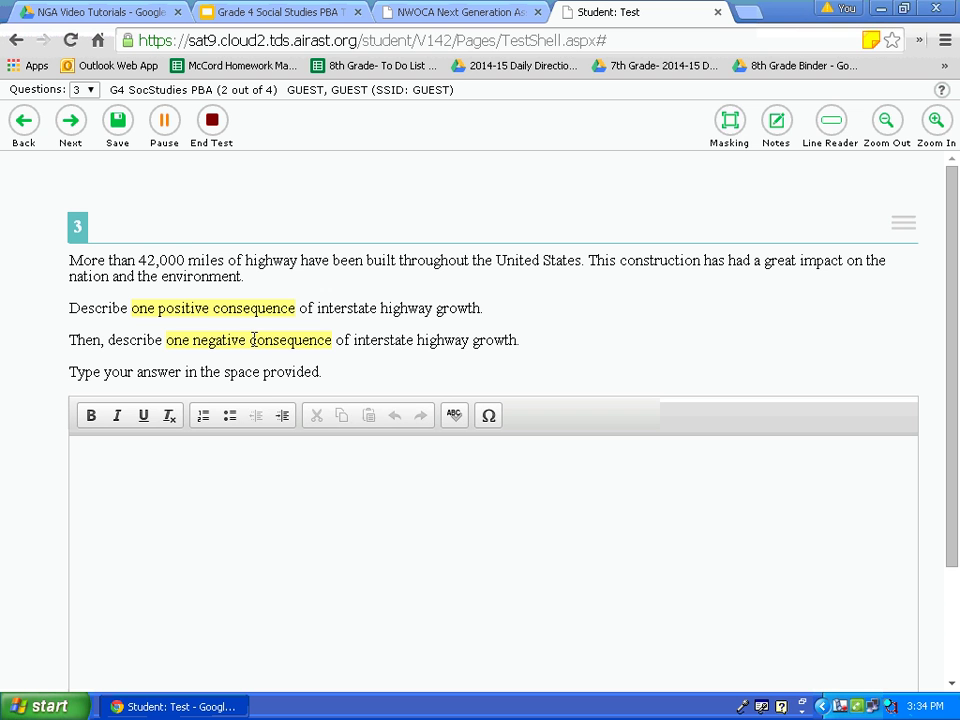
# Try out the notepad on question 3 with the note "Ideas." and discard it.
pyautogui.click(296, 457)
pyautogui.click(776, 124)
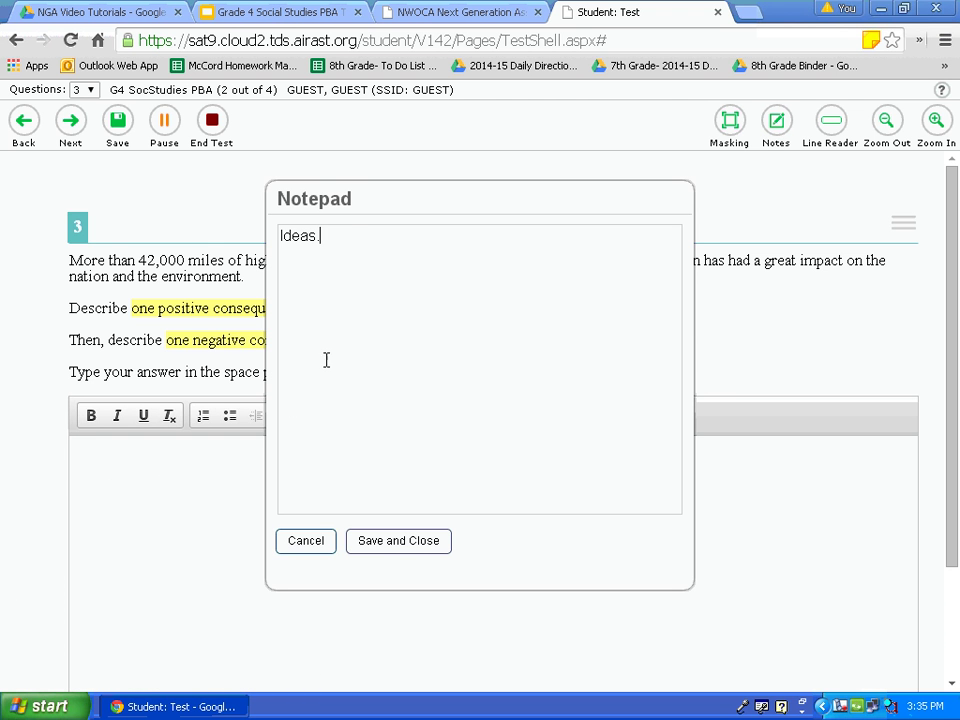
pyautogui.click(300, 545)
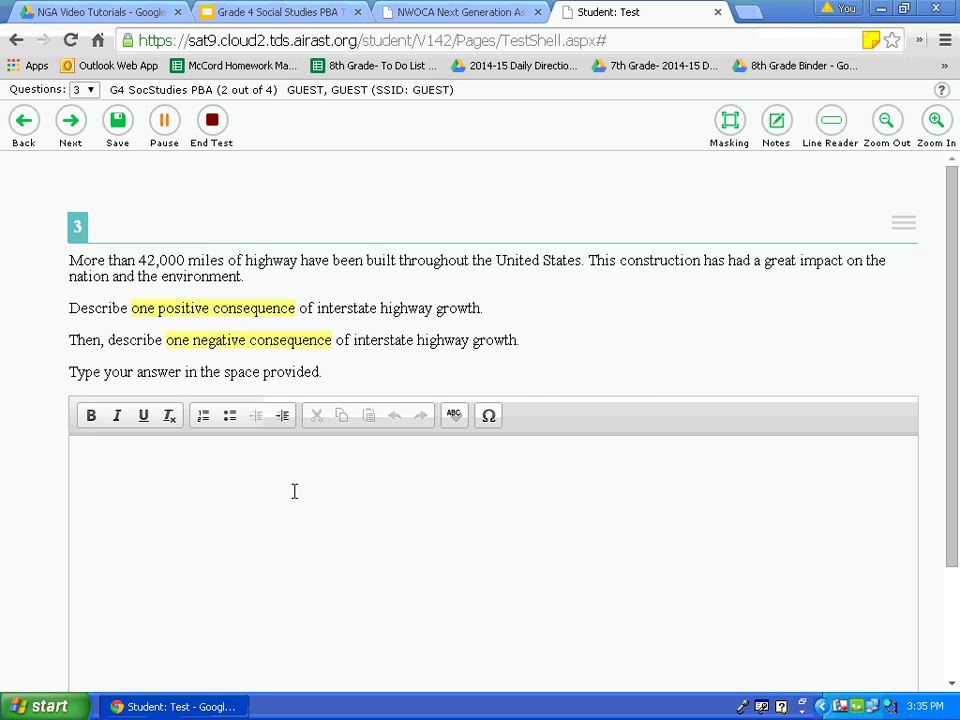
# Begin the written answer to question 3 with "One positeve consequnce...........".
pyautogui.click(291, 472)
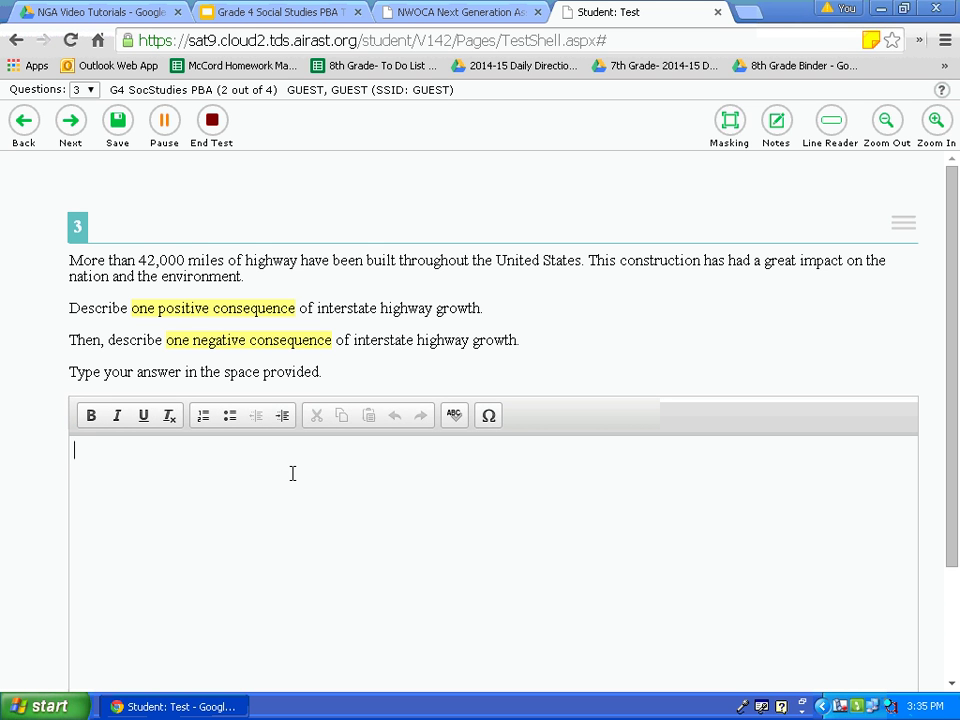
pyautogui.write('One positeve ')
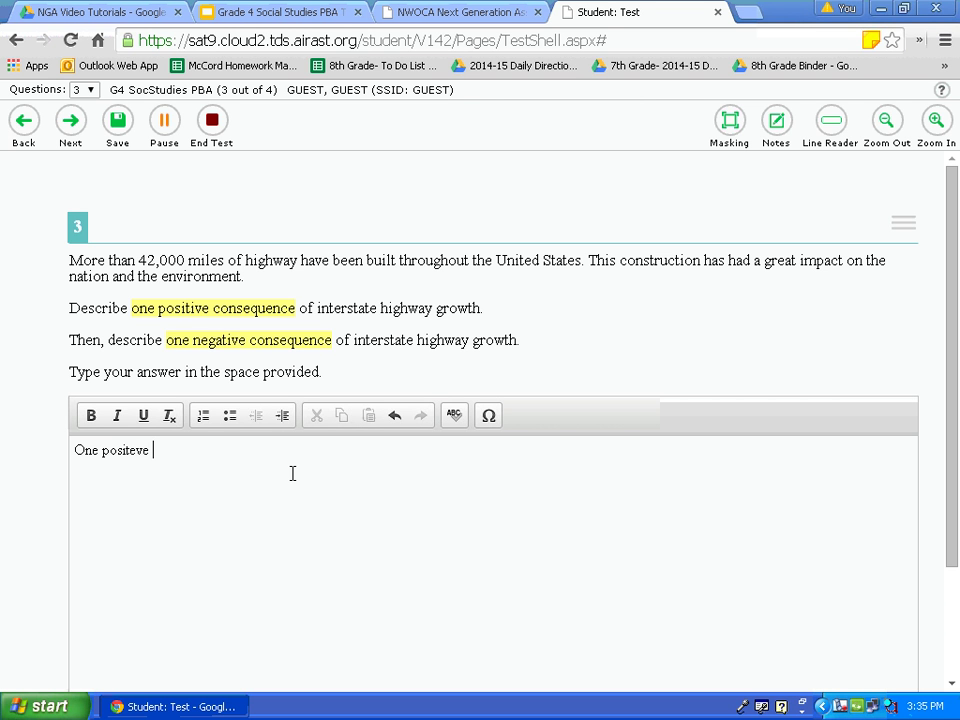
pyautogui.write('consequnce...........')
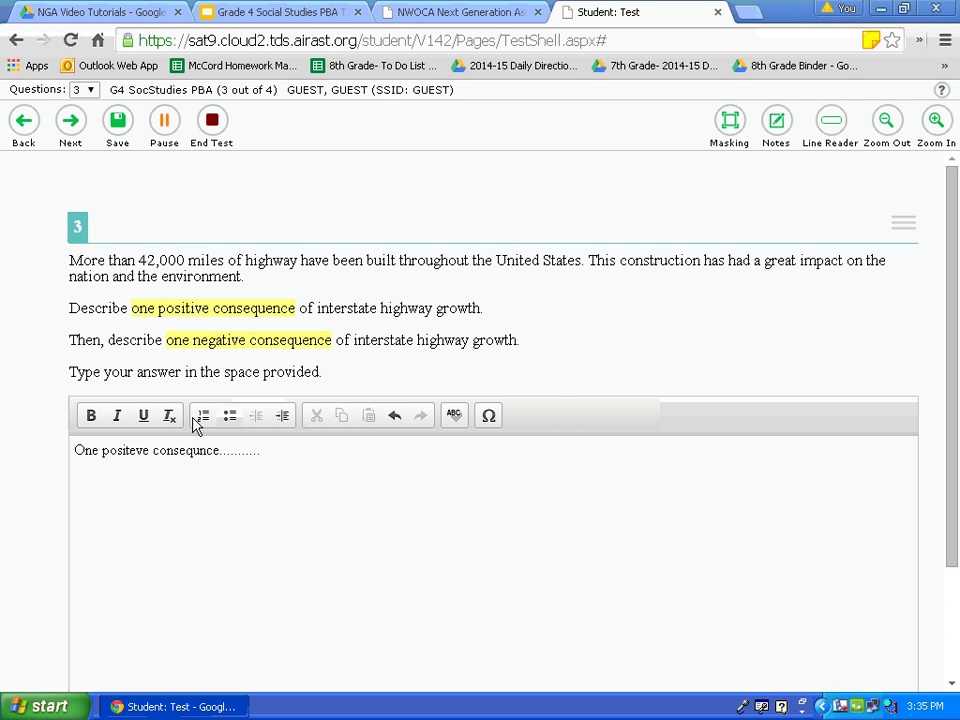
# Mask the line of question 3 that asks for one positive consequence, and turn the masking tool off.
pyautogui.doubleClick(124, 308)
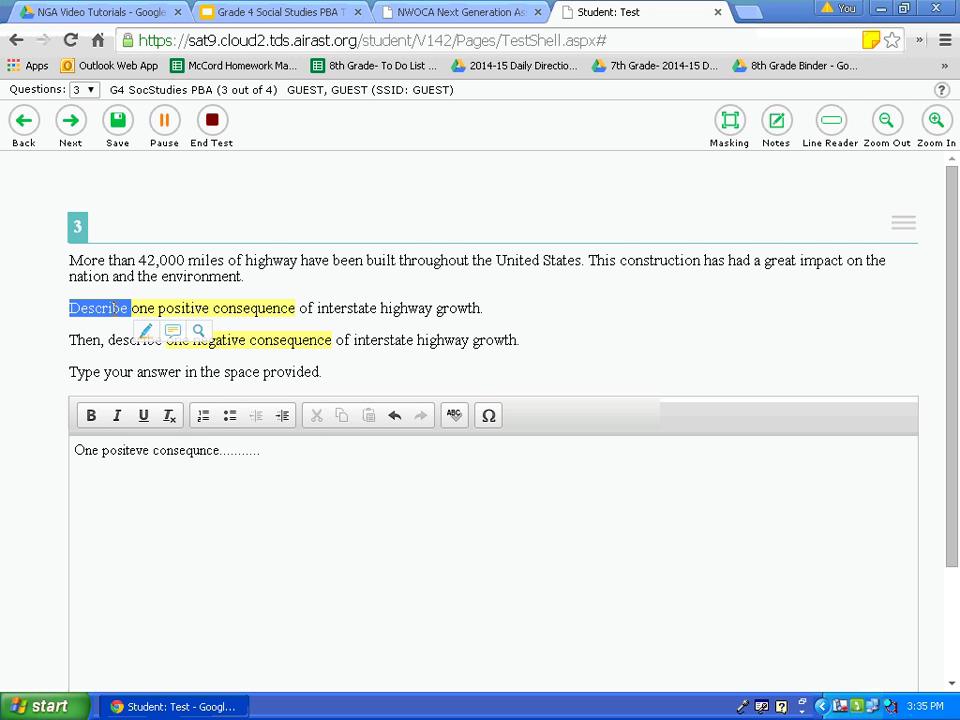
pyautogui.click(113, 308)
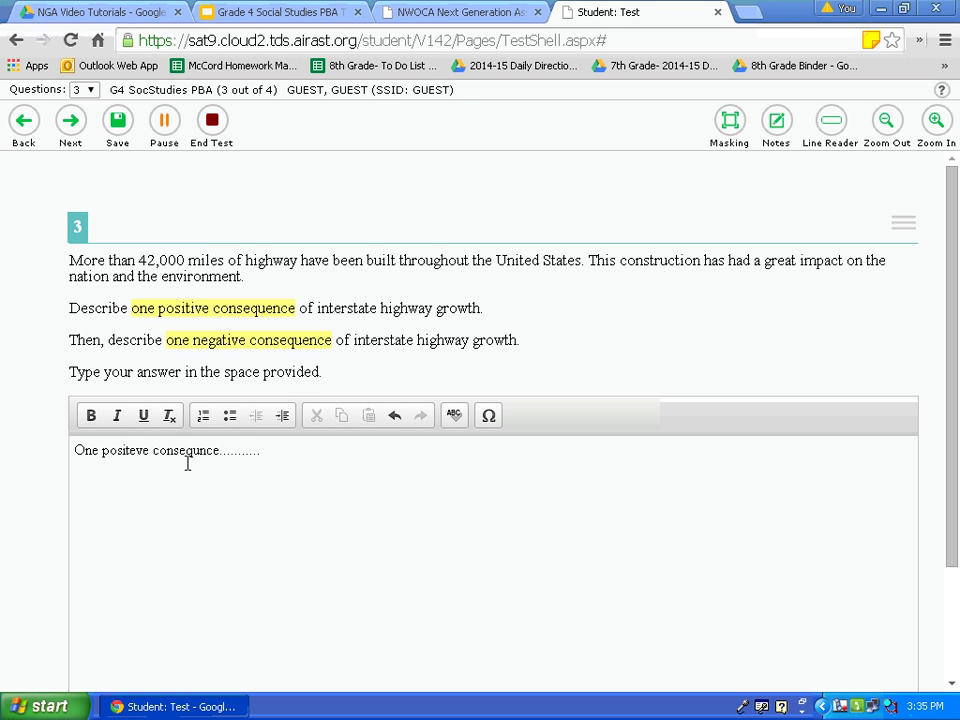
pyautogui.click(735, 130)
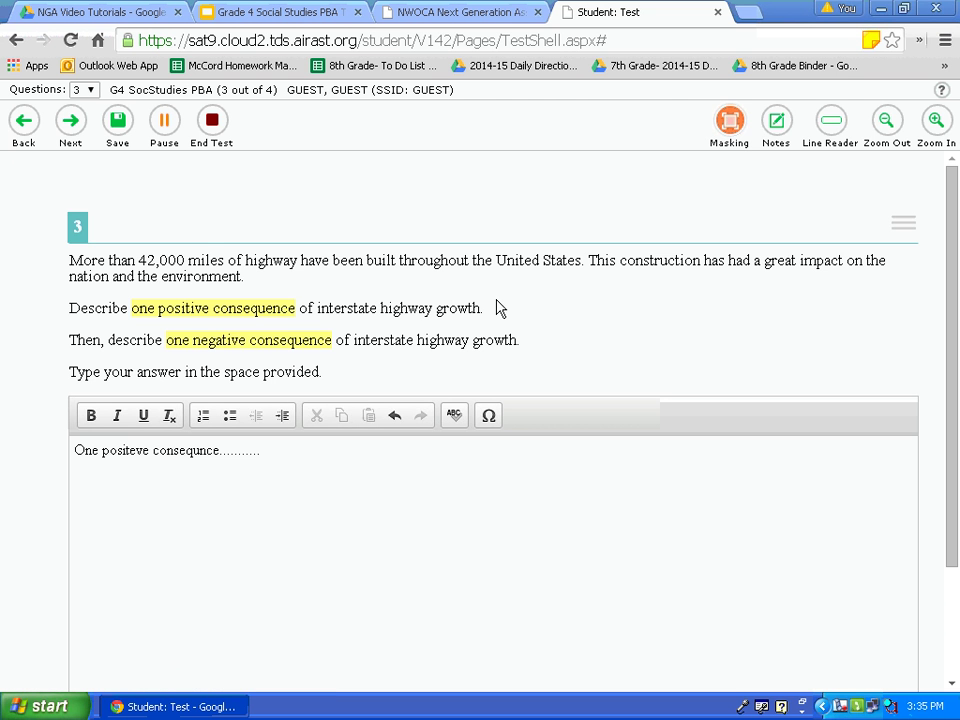
pyautogui.moveTo(495, 294); pyautogui.dragTo(72, 323)
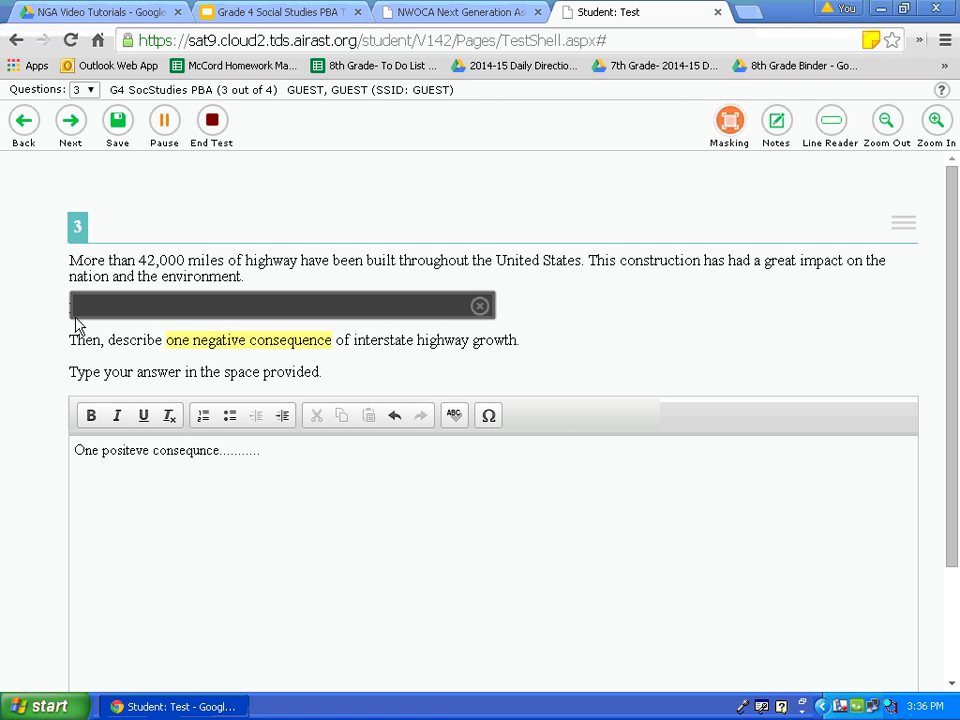
pyautogui.click(724, 125)
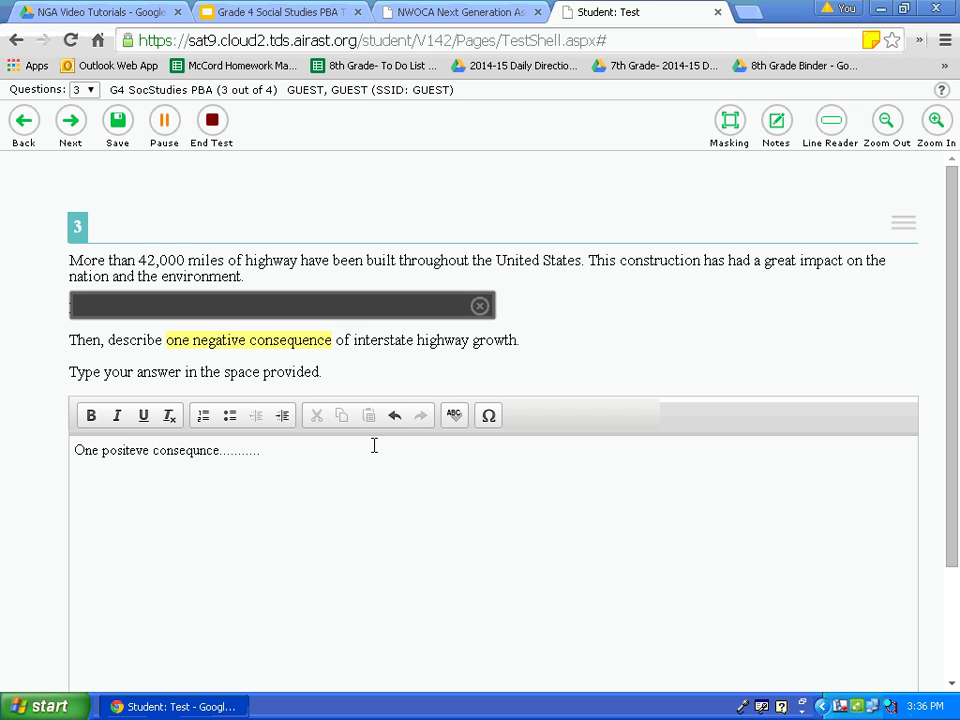
# Add a second line to the question 3 answer reading "One negative.........".
pyautogui.press('Return')
pyautogui.write('One ne')
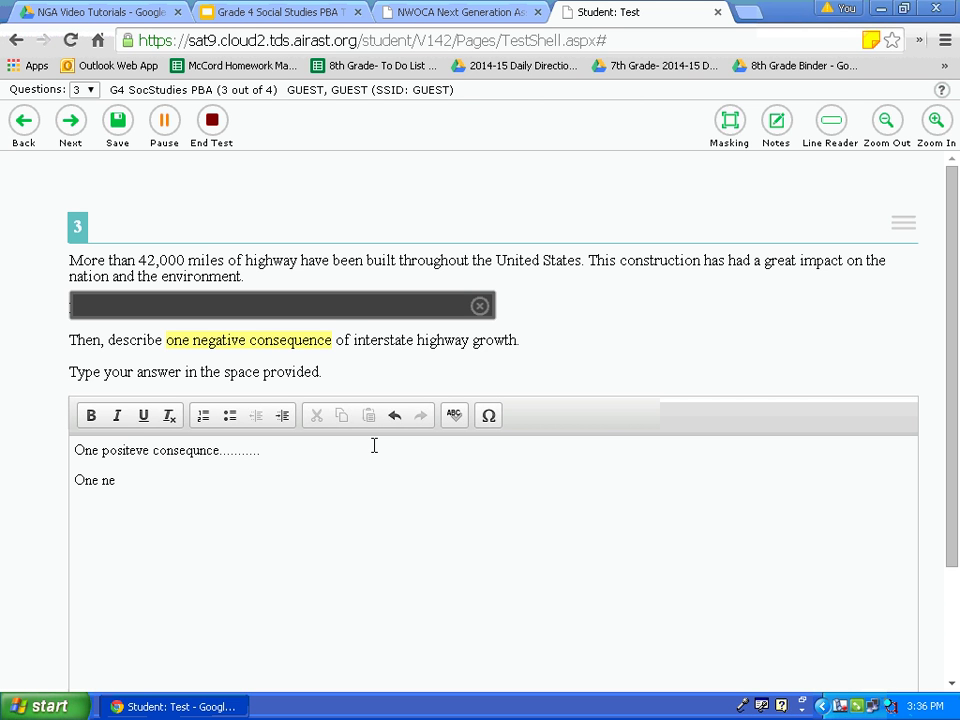
pyautogui.write('gative')
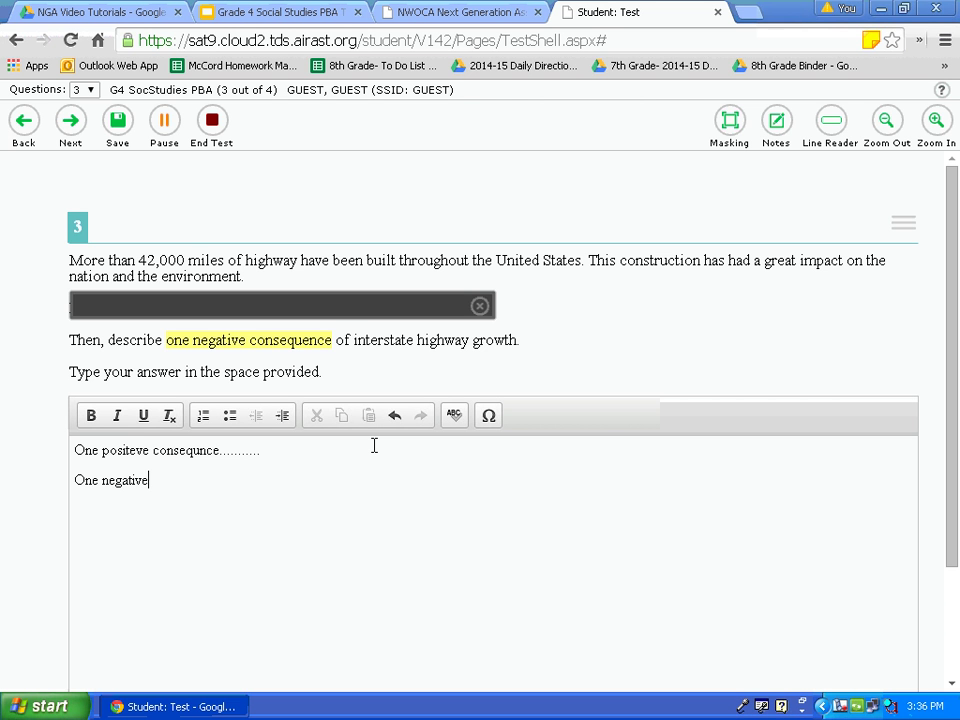
pyautogui.write('..........')
# Try out bold, italic and underline on the word "consequnce" in the answer, and remove the formatting.
pyautogui.doubleClick(184, 450)
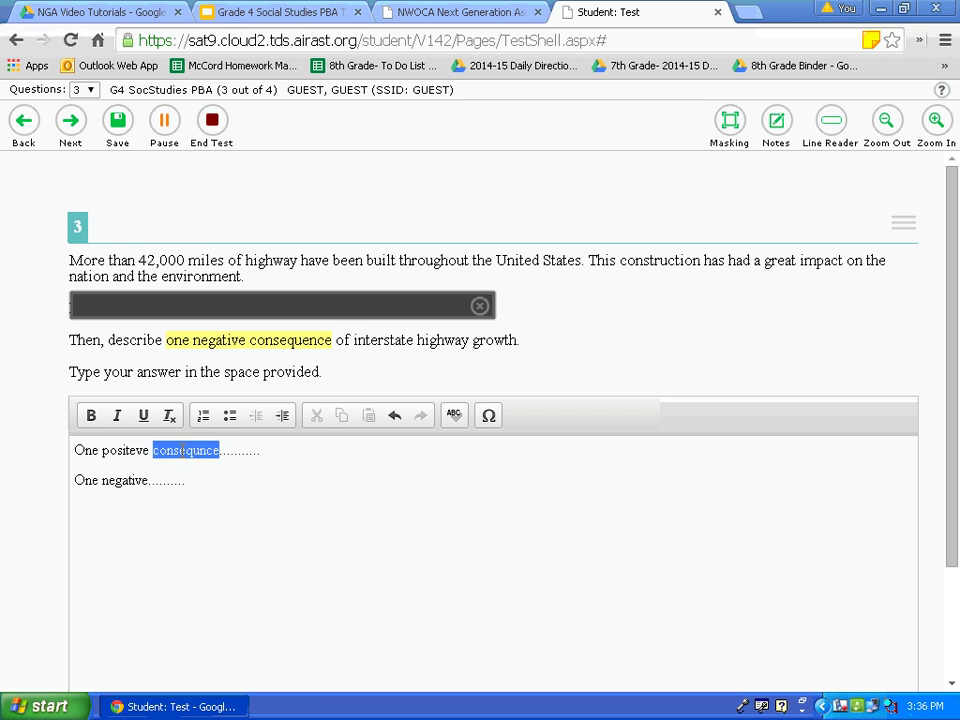
pyautogui.click(92, 418)
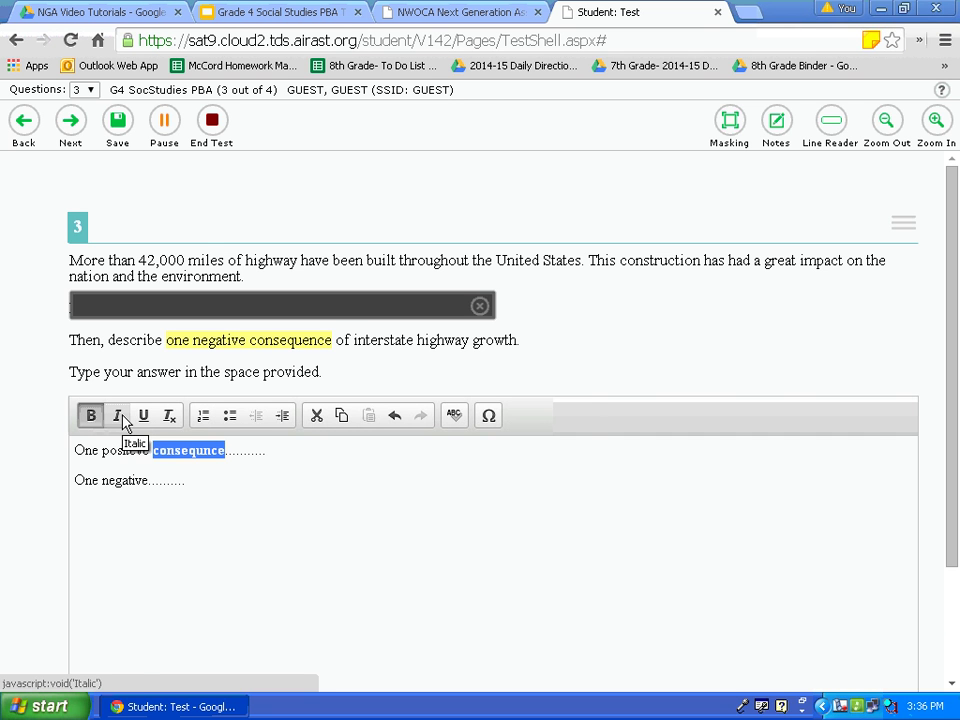
pyautogui.click(120, 418)
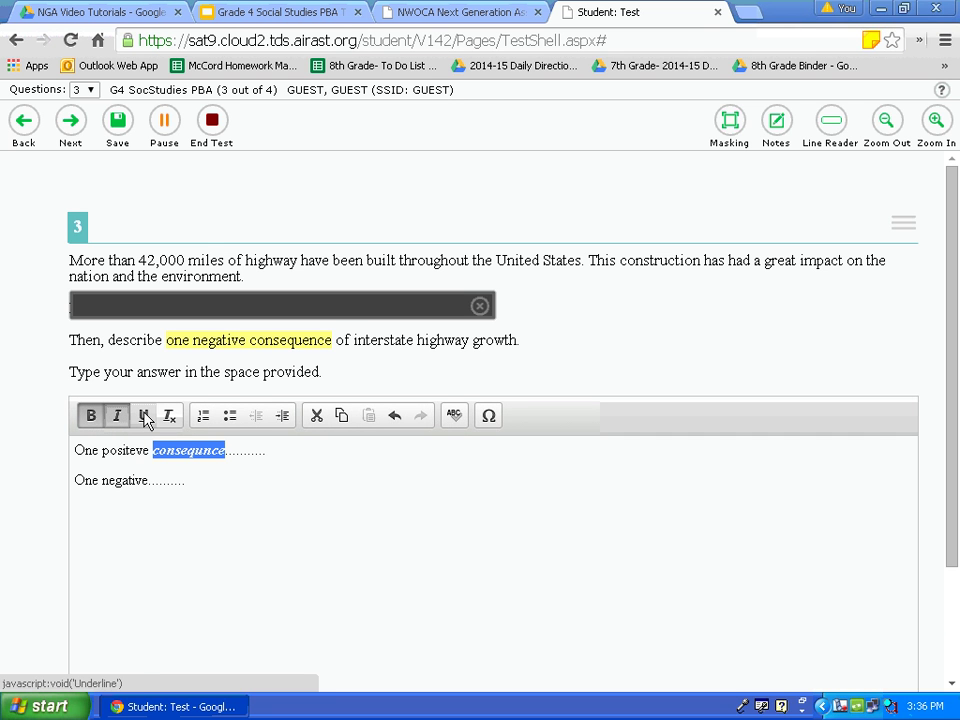
pyautogui.click(145, 418)
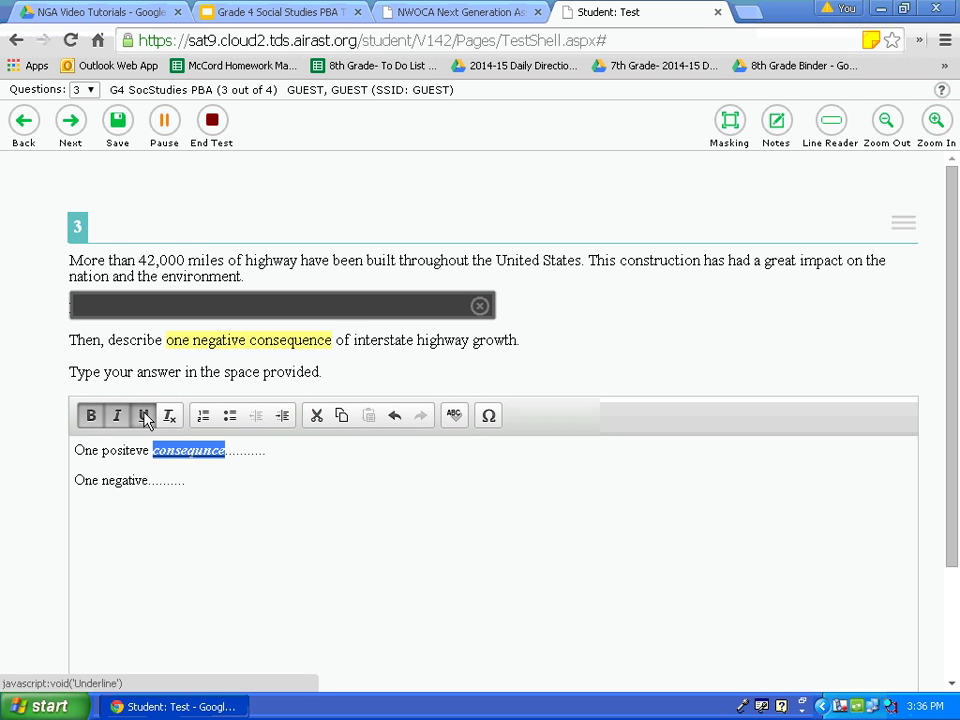
pyautogui.click(145, 418)
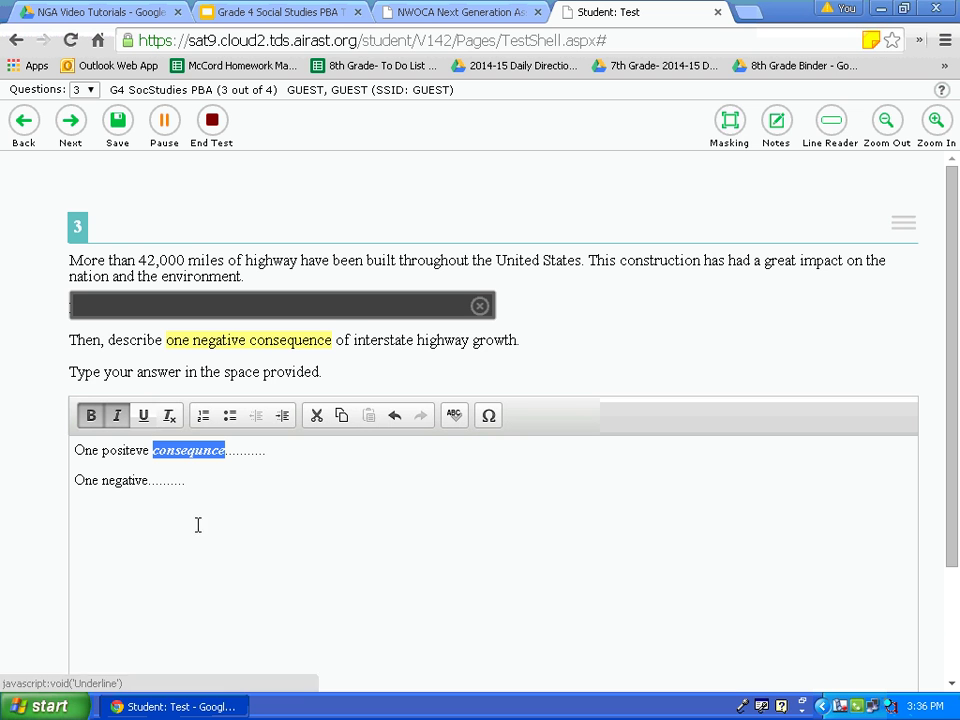
pyautogui.click(171, 417)
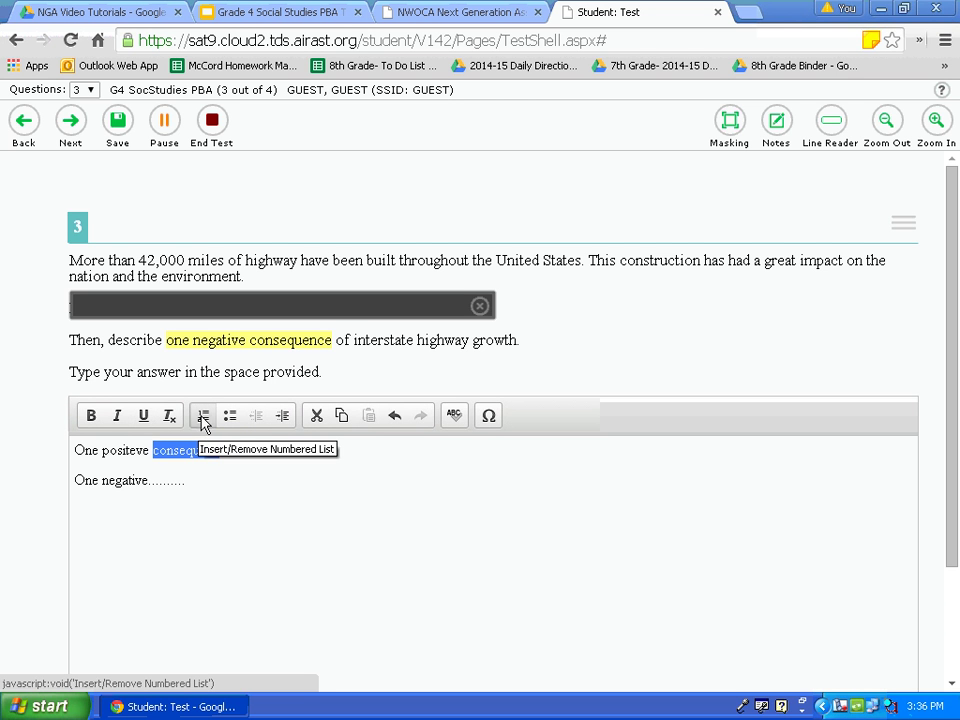
# Try out a numbered list and a bulleted list on the first answer line, and remove the list formatting.
pyautogui.click(201, 424)
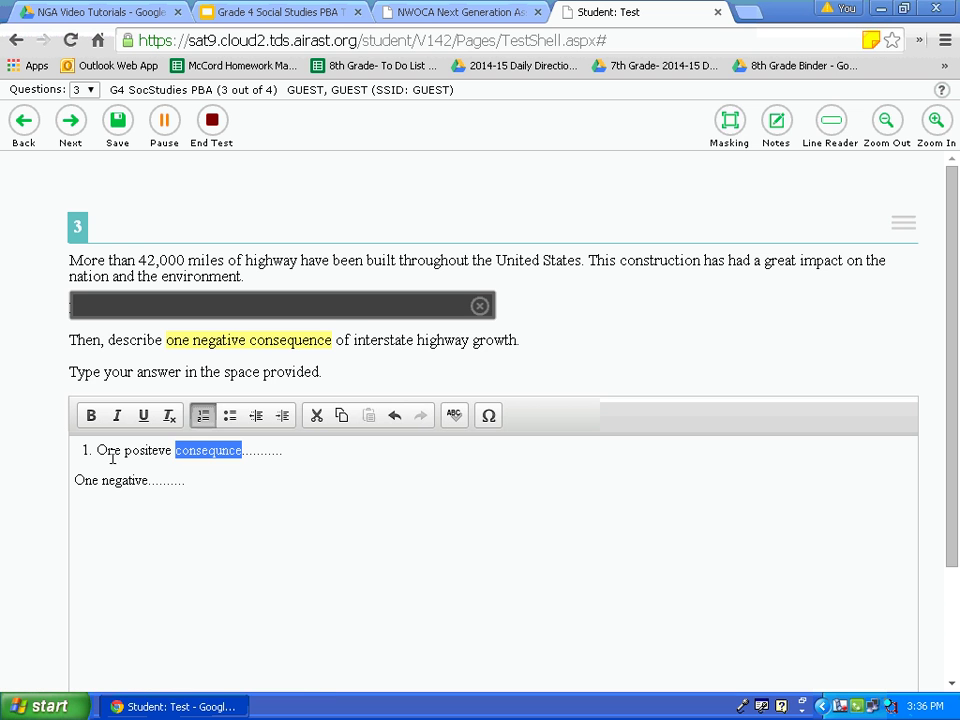
pyautogui.click(230, 418)
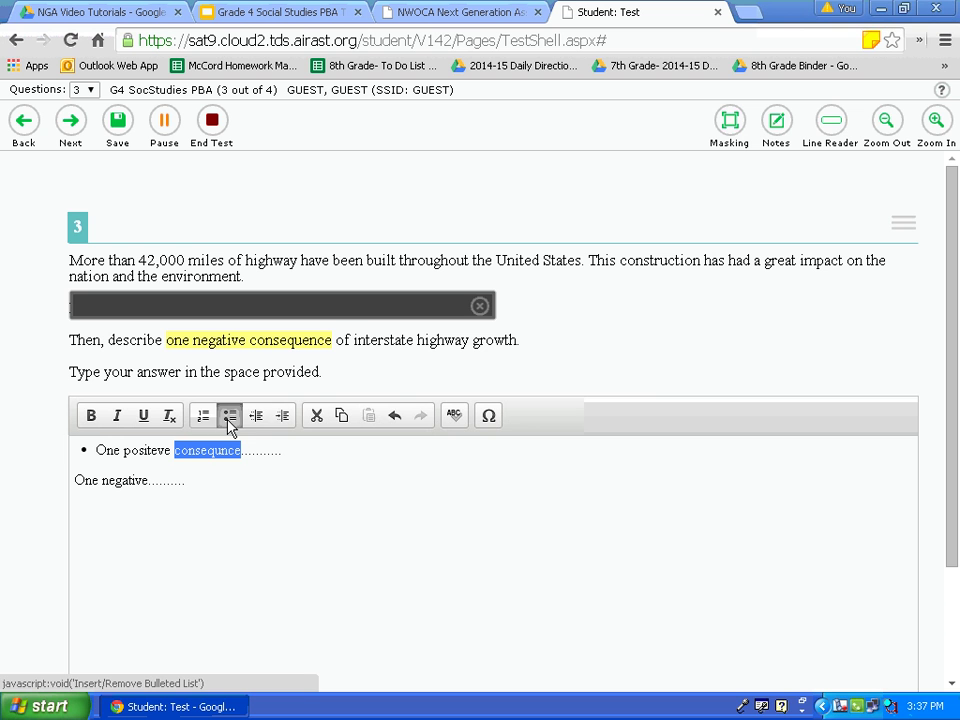
pyautogui.click(230, 418)
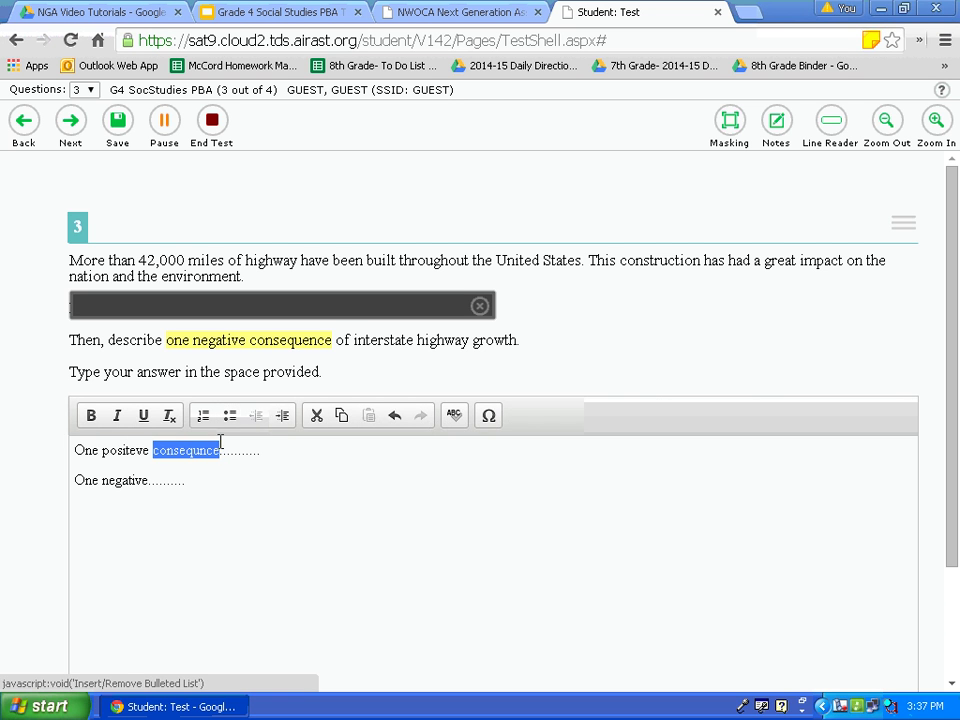
# Try out increasing the indent of the first answer line, and decrease it again.
pyautogui.click(76, 450)
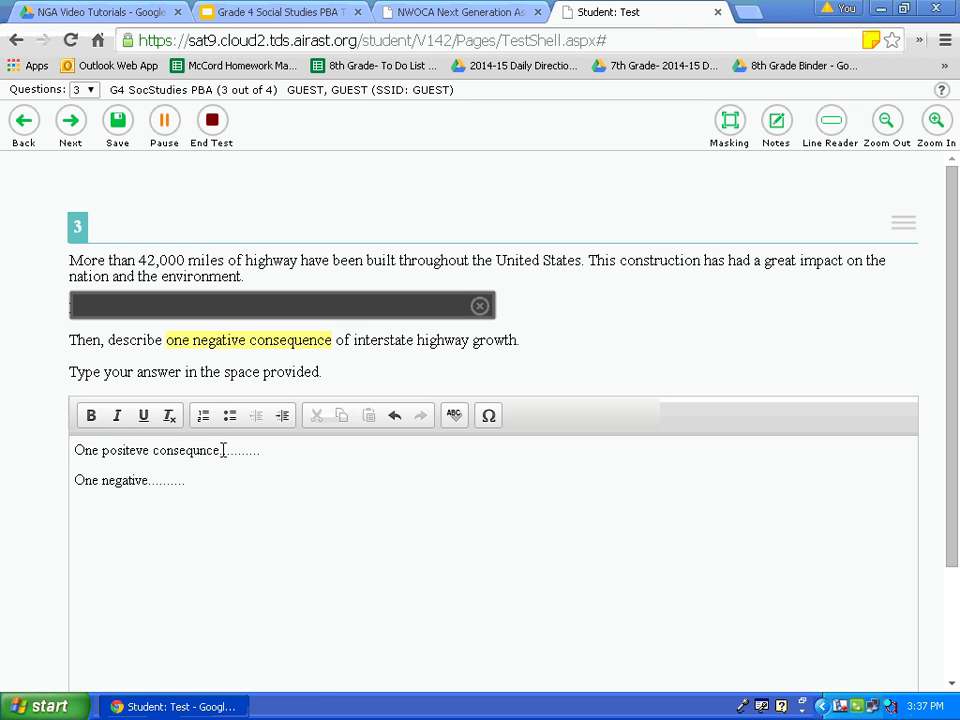
pyautogui.click(285, 416)
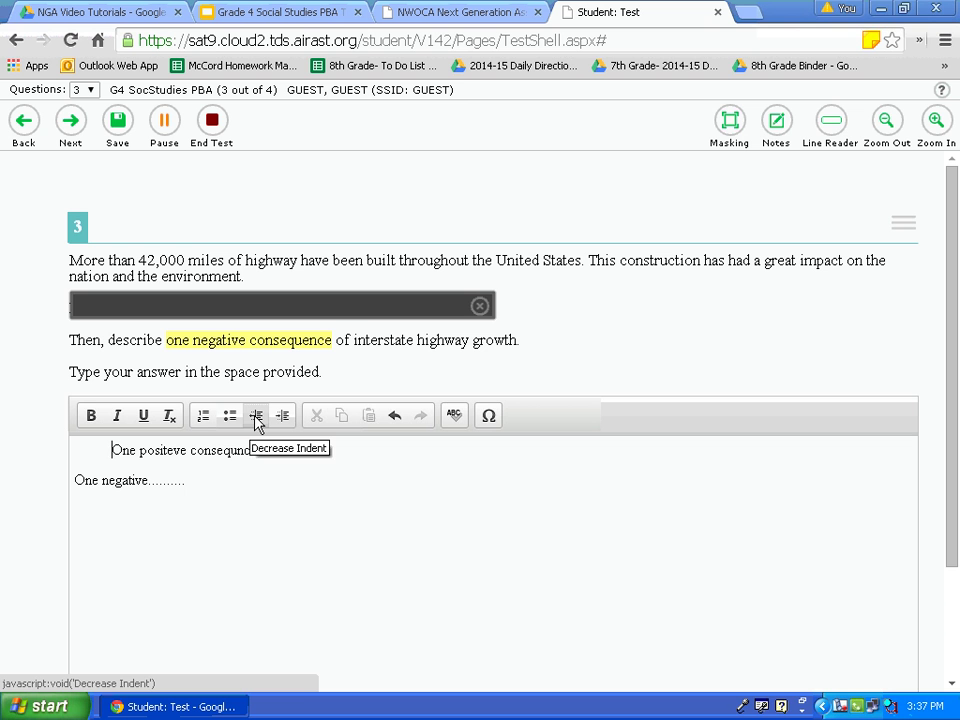
pyautogui.click(256, 416)
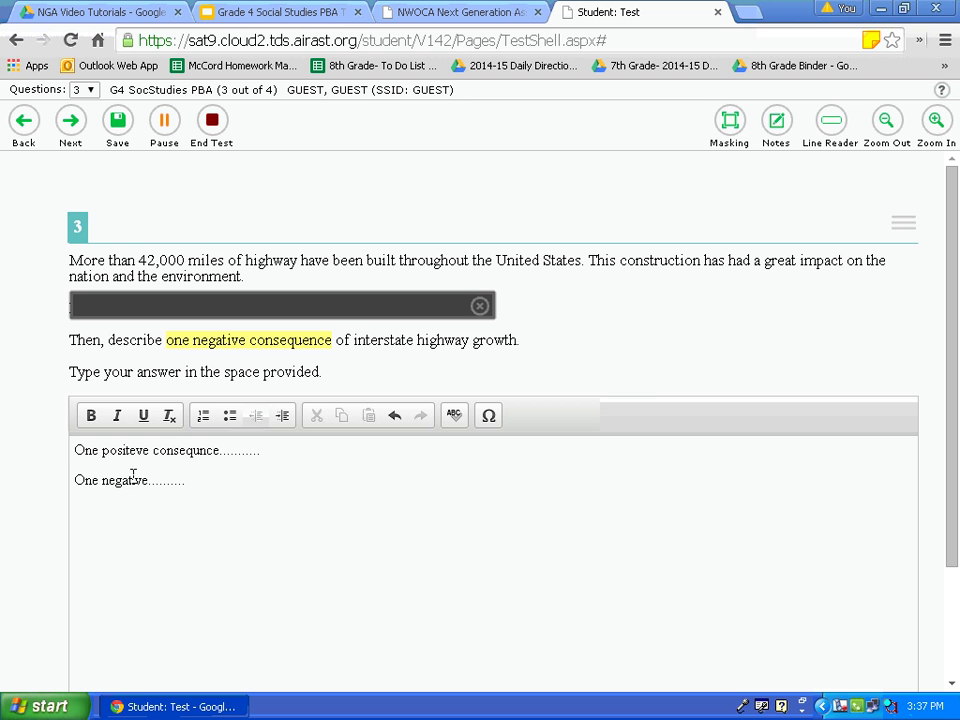
# Try out cutting the trailing dots of the first answer line with undo and redo, and restore the dots.
pyautogui.doubleClick(134, 478)
pyautogui.moveTo(228, 456)
pyautogui.mouseDown()
pyautogui.moveTo(253, 454)
pyautogui.moveTo(220, 450)
pyautogui.mouseUp()
pyautogui.click(261, 450)
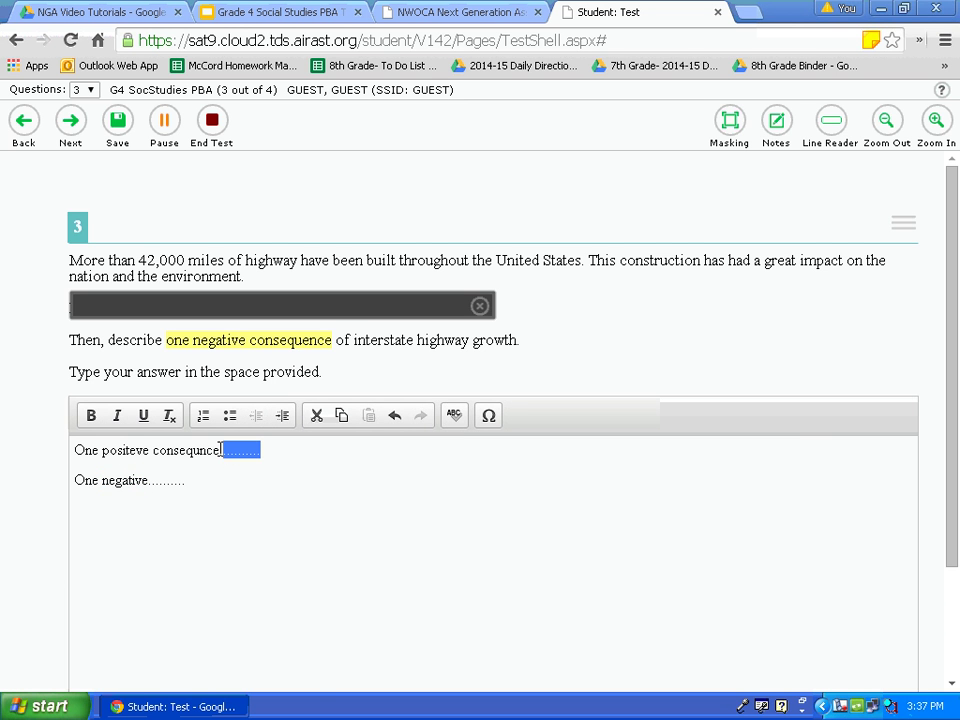
pyautogui.click(314, 418)
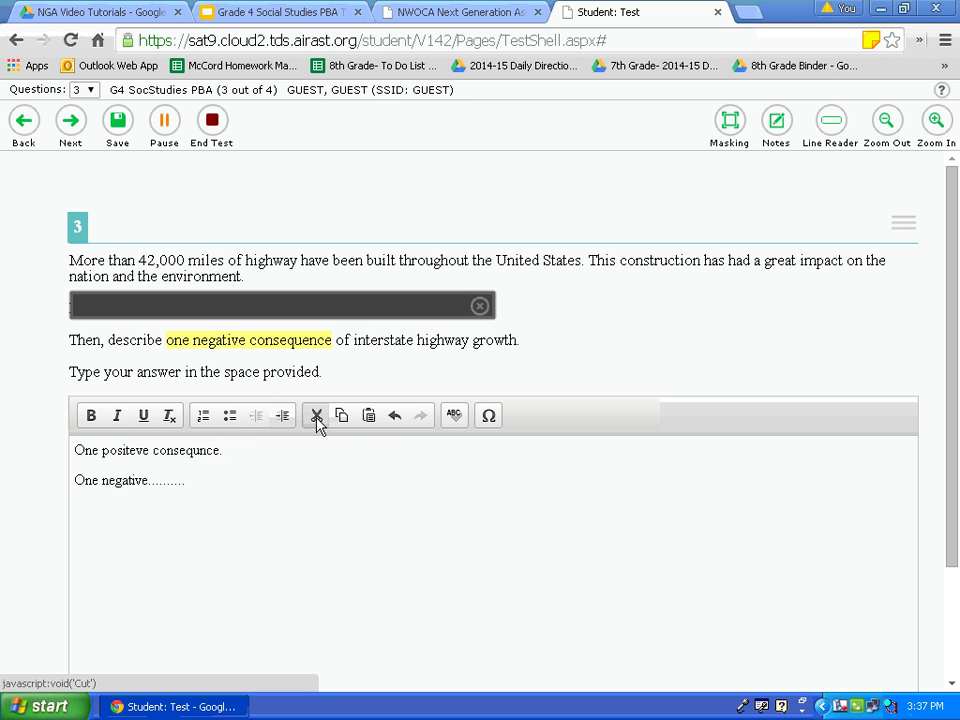
pyautogui.click(393, 418)
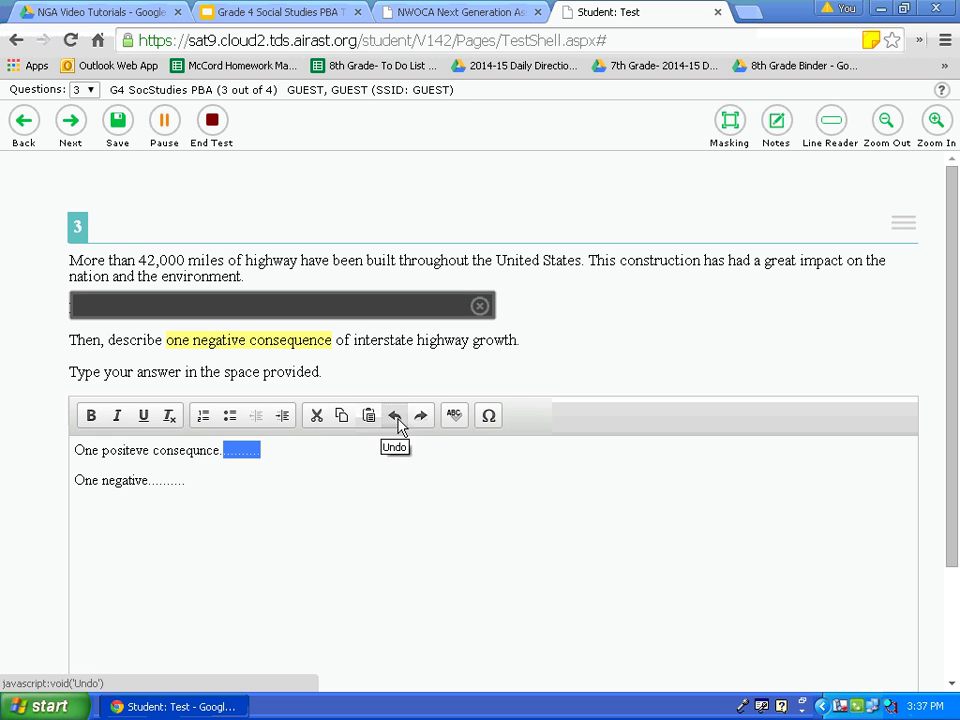
pyautogui.click(420, 418)
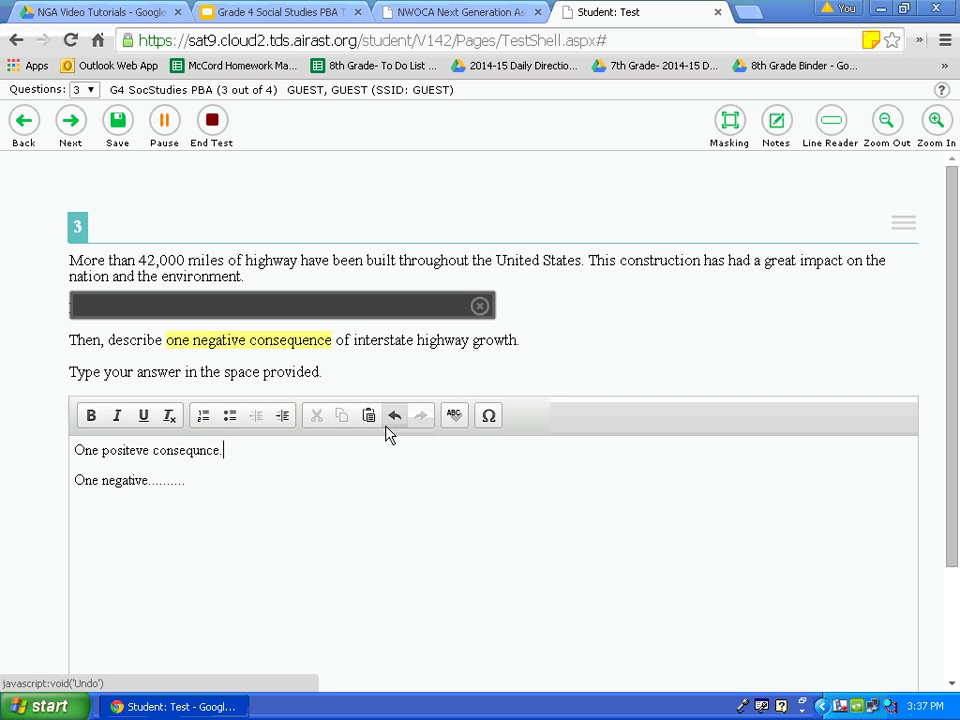
pyautogui.click(395, 418)
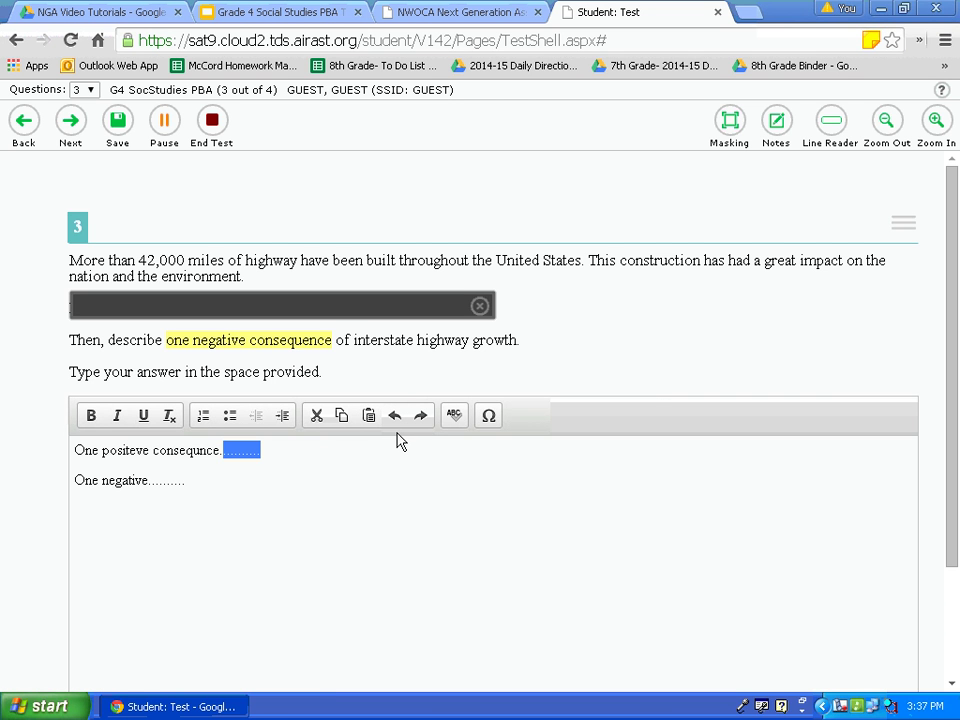
# Copy the selected trailing dots of the first answer line and paste them at the end of the "One negative" line.
pyautogui.click(347, 418)
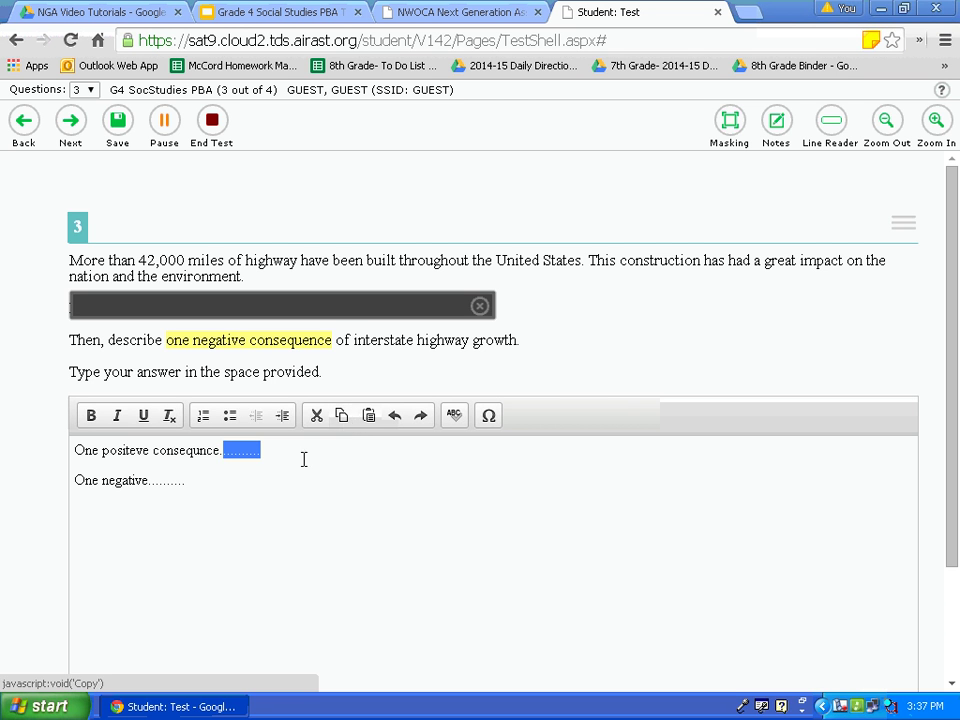
pyautogui.click(279, 487)
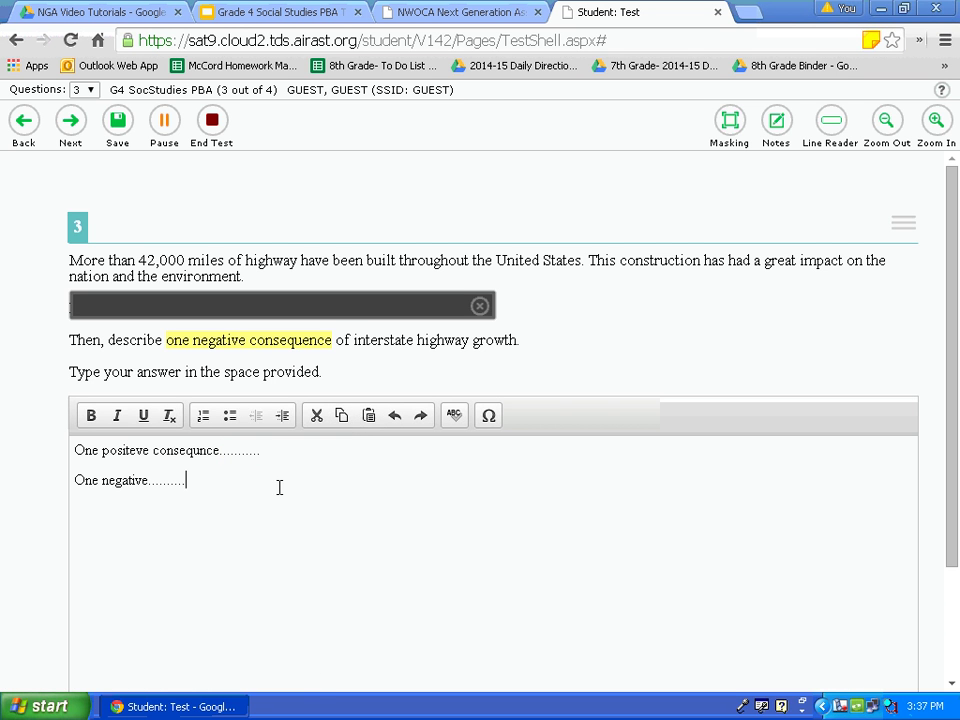
pyautogui.click(368, 418)
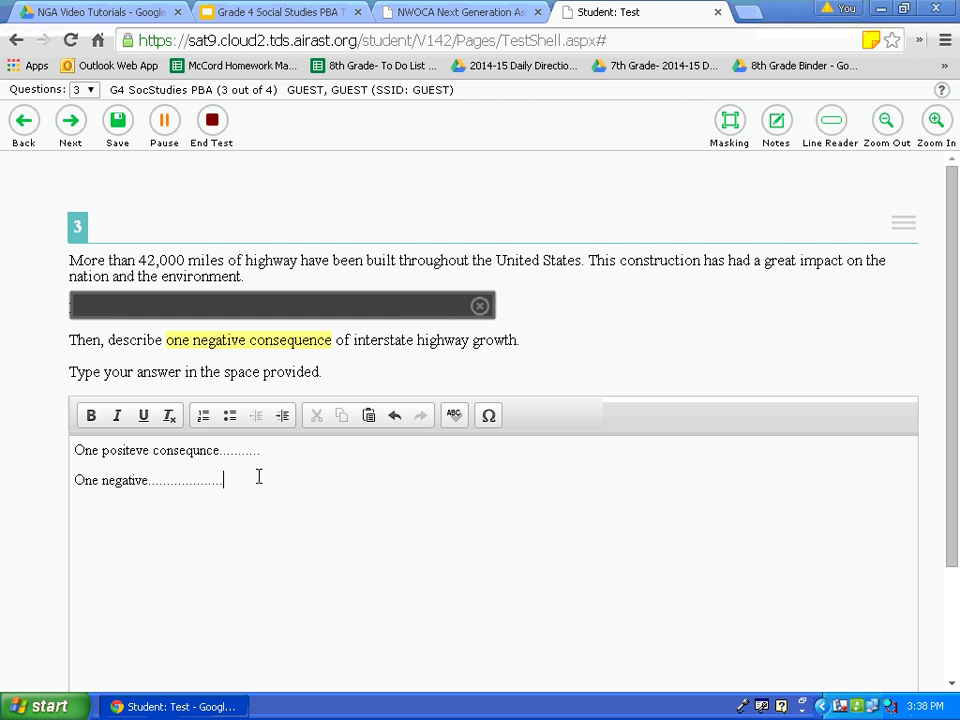
# Spell-check the answer, replacing "positeve" with "positive" and "consequnce" with "consequence", and turn the spell check off.
pyautogui.moveTo(214, 476); pyautogui.dragTo(71, 449)
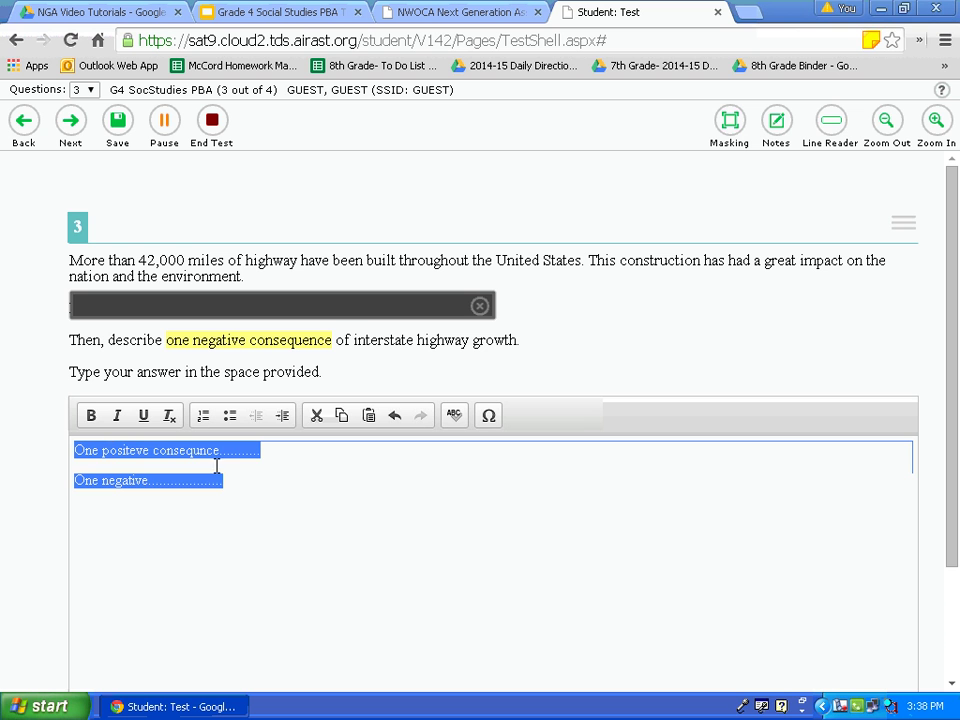
pyautogui.click(257, 476)
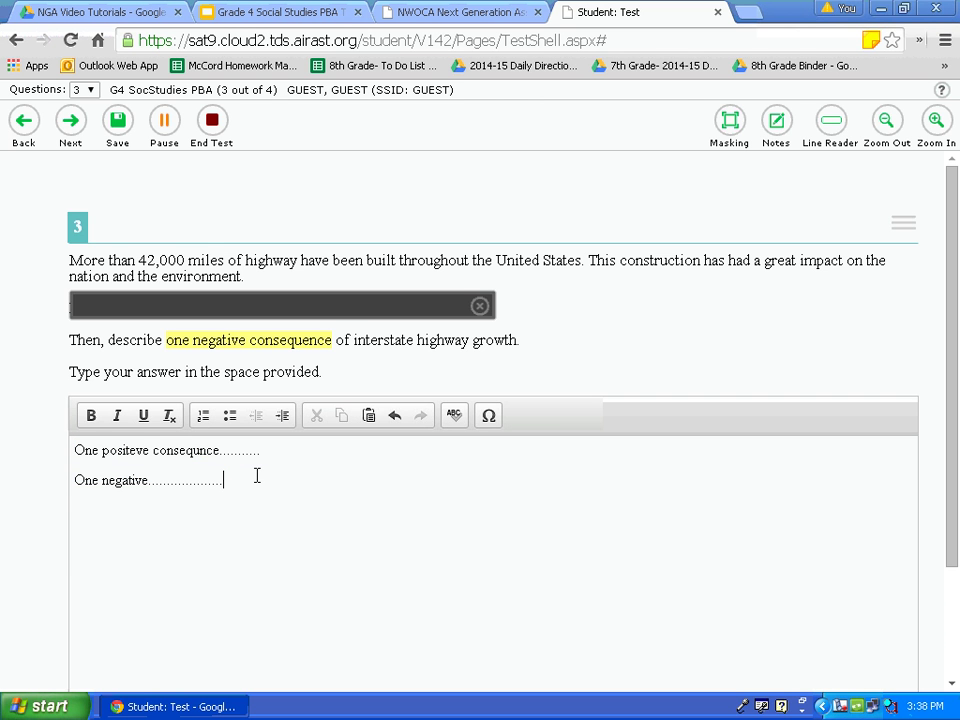
pyautogui.moveTo(256, 476); pyautogui.dragTo(68, 443)
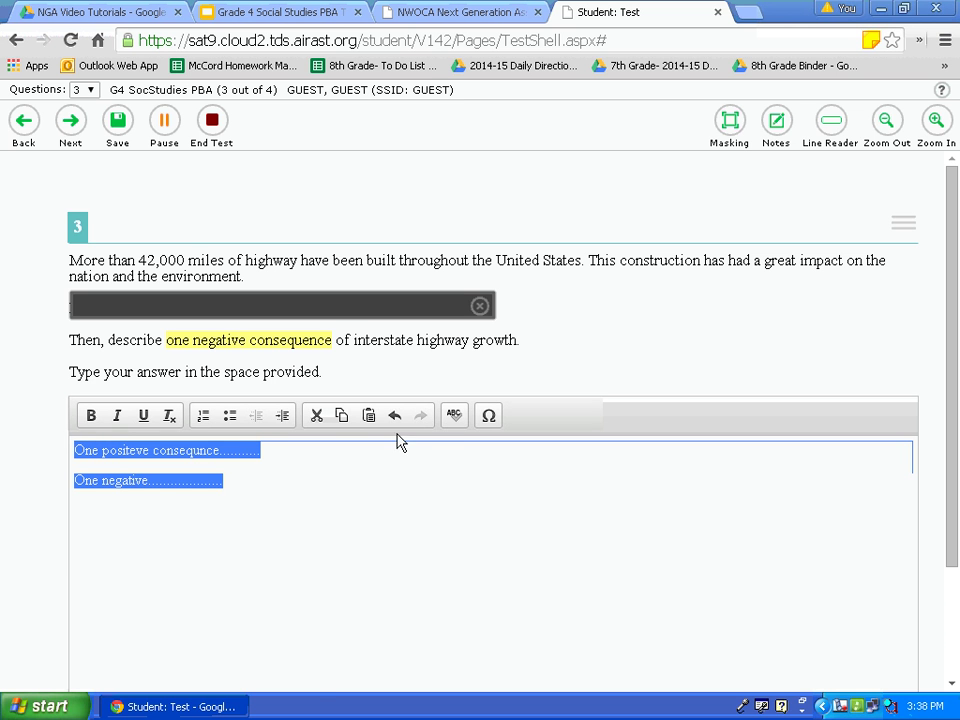
pyautogui.click(454, 418)
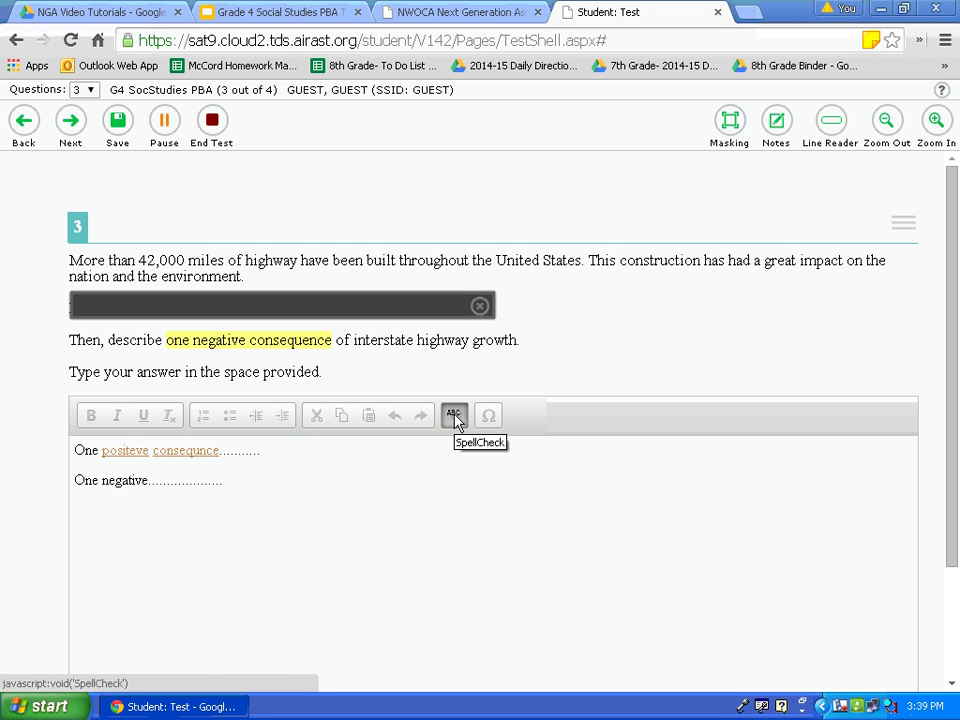
pyautogui.click(122, 453)
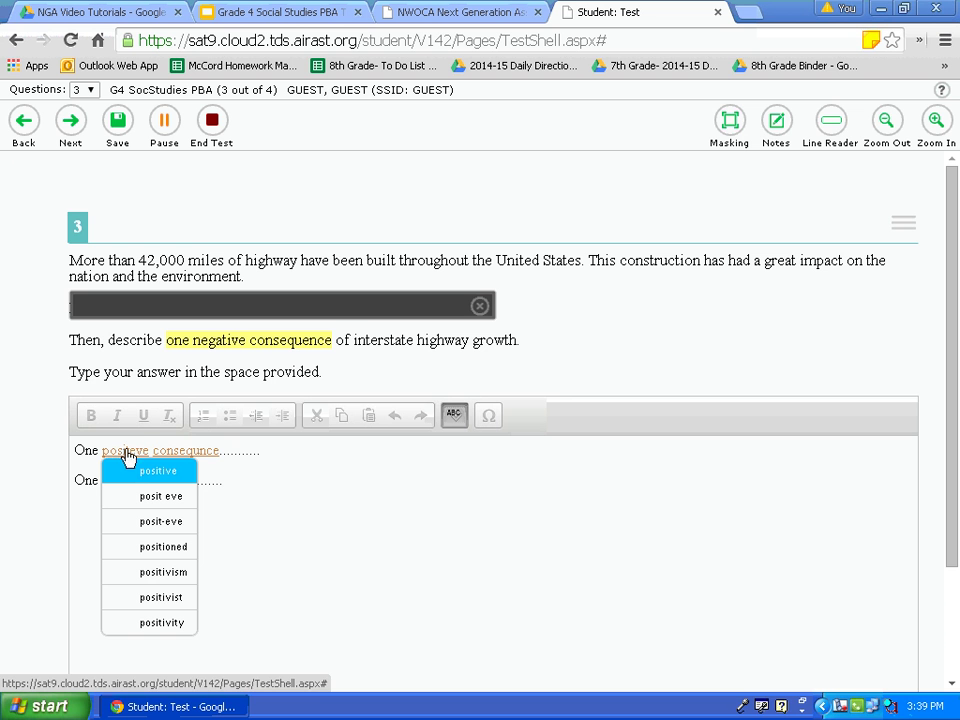
pyautogui.click(155, 472)
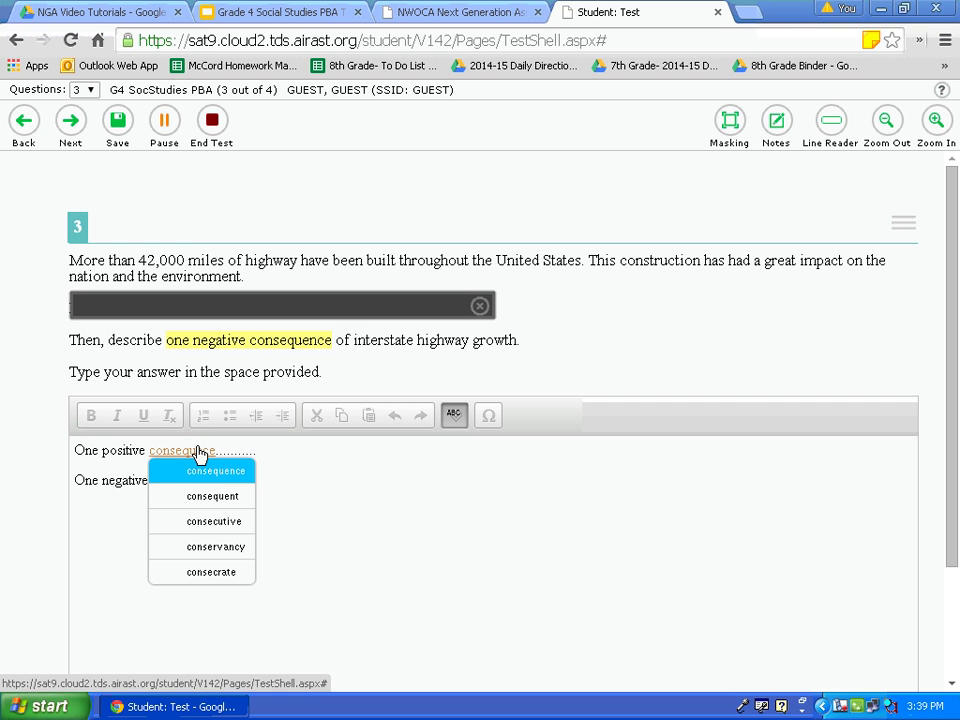
pyautogui.click(246, 474)
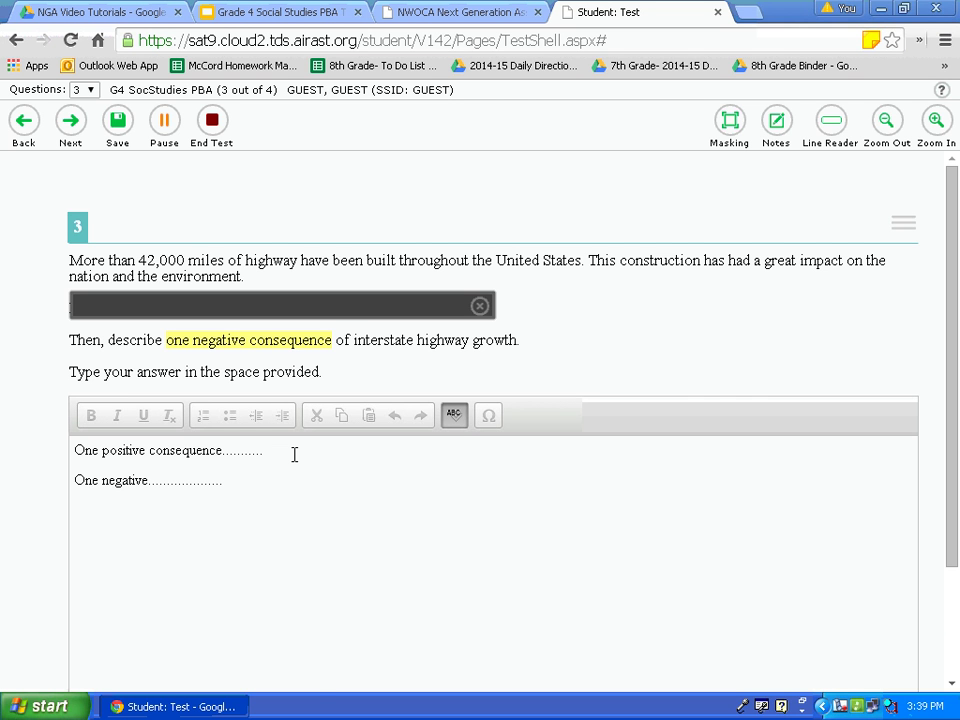
pyautogui.click(456, 423)
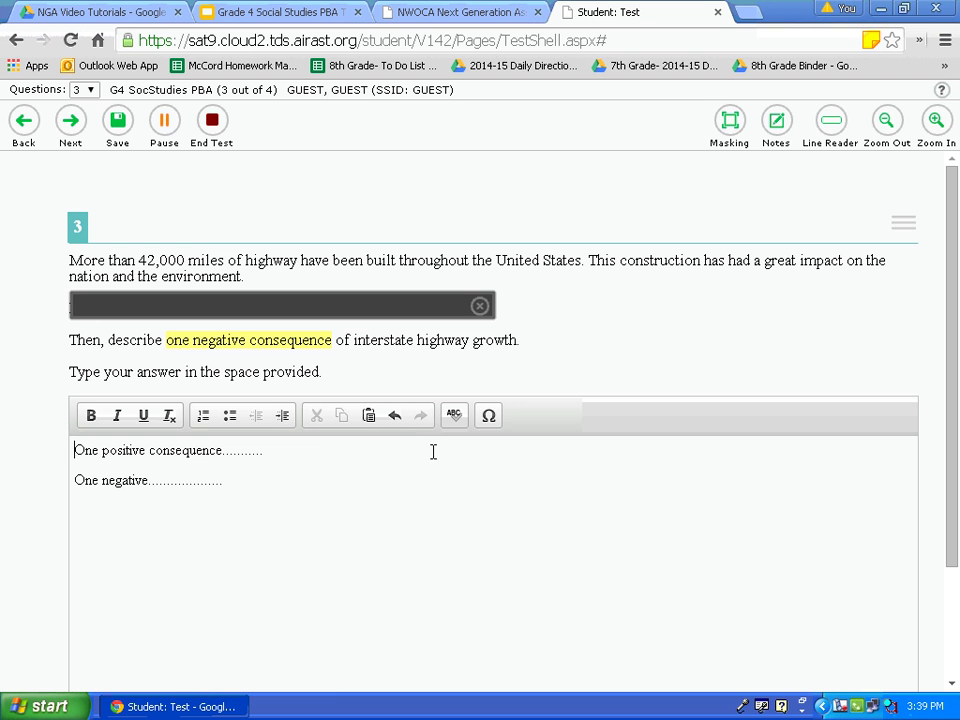
# View the special characters available for the answer and close the selection without inserting one.
pyautogui.click(490, 417)
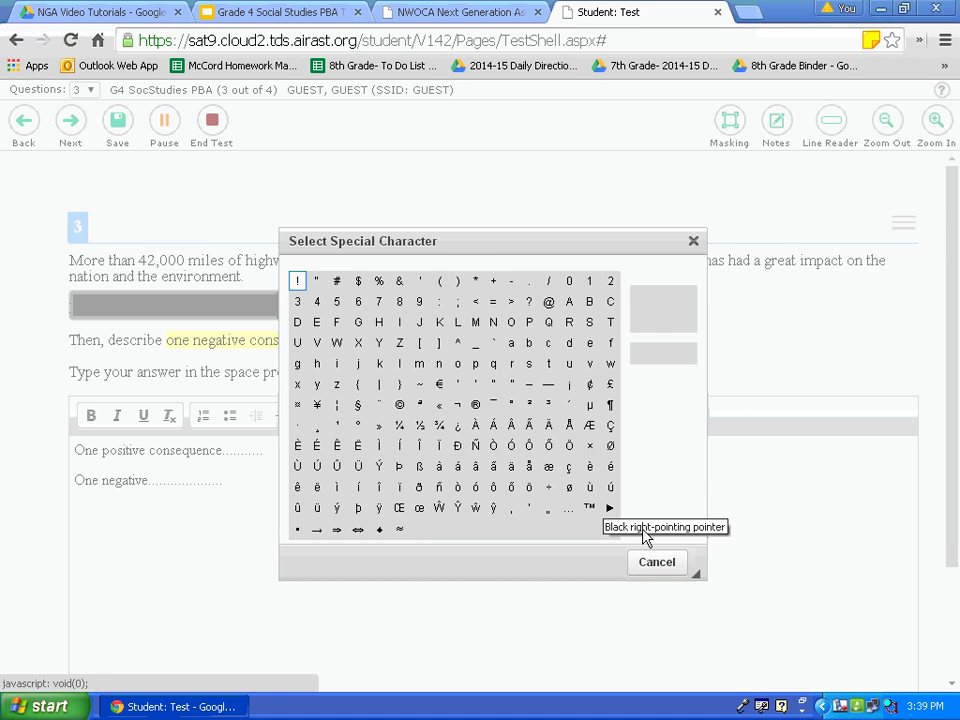
pyautogui.click(672, 564)
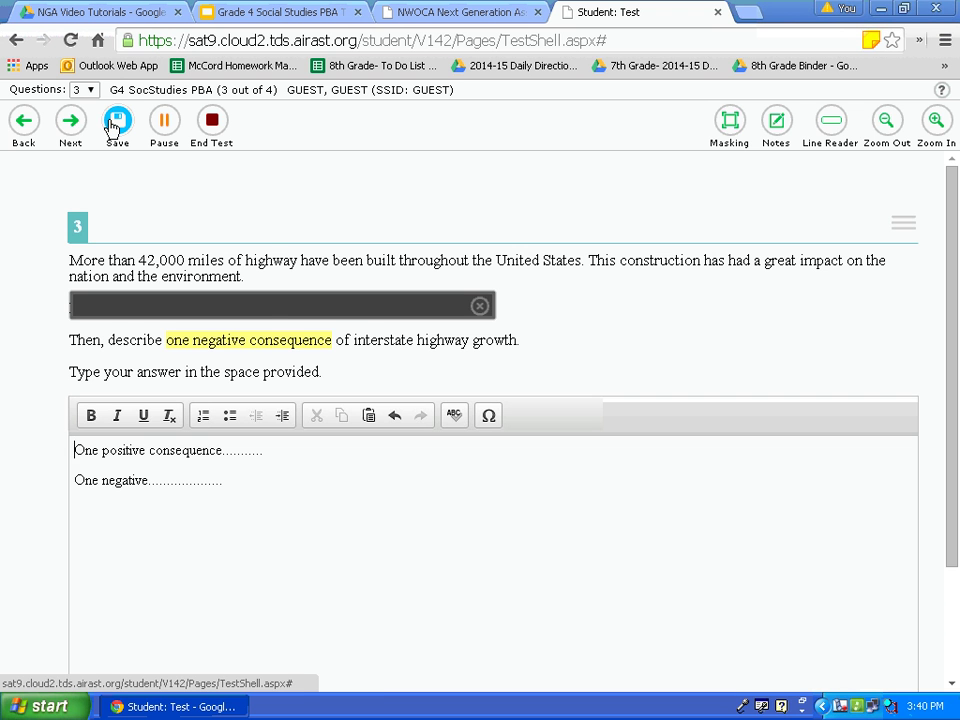
# Go on to question 4, jump back to question 1, and page through questions 2 and 3 to return to question 4.
pyautogui.click(72, 126)
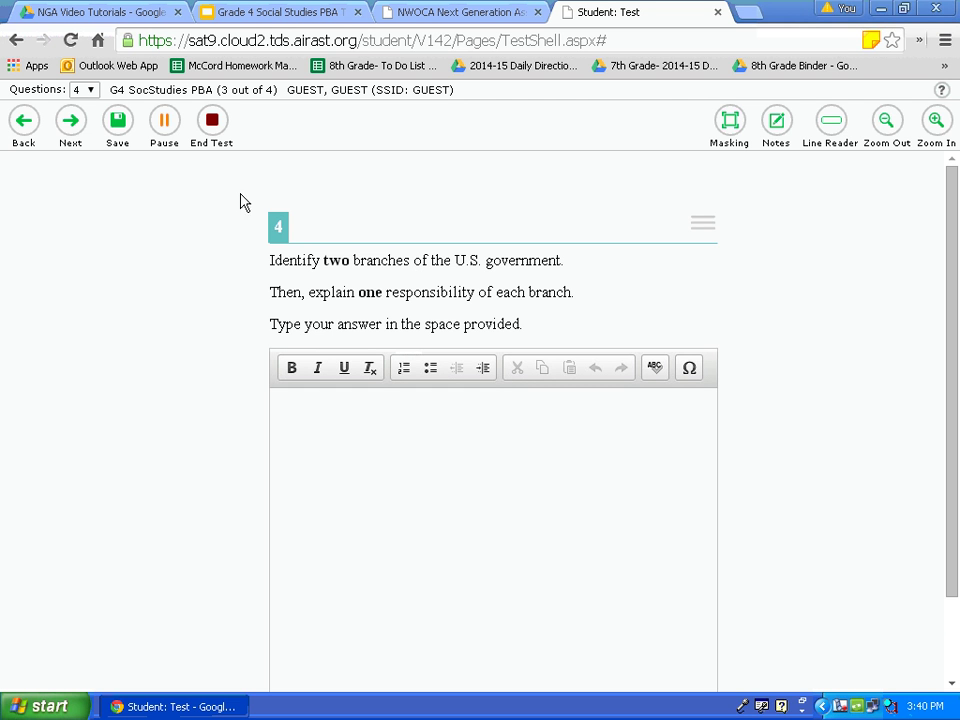
pyautogui.click(90, 92)
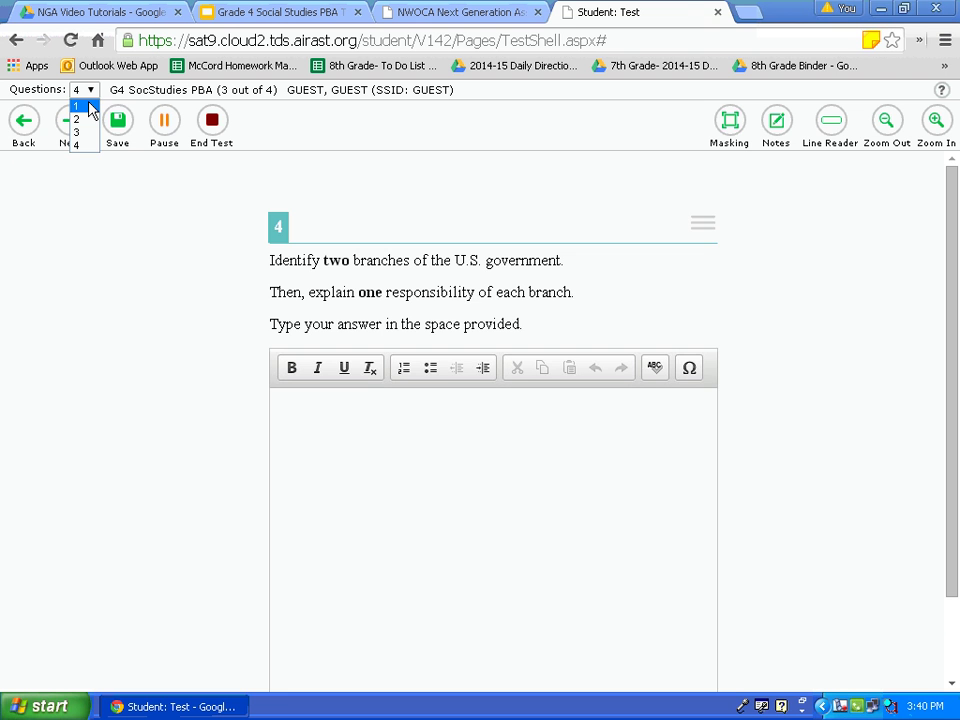
pyautogui.click(90, 106)
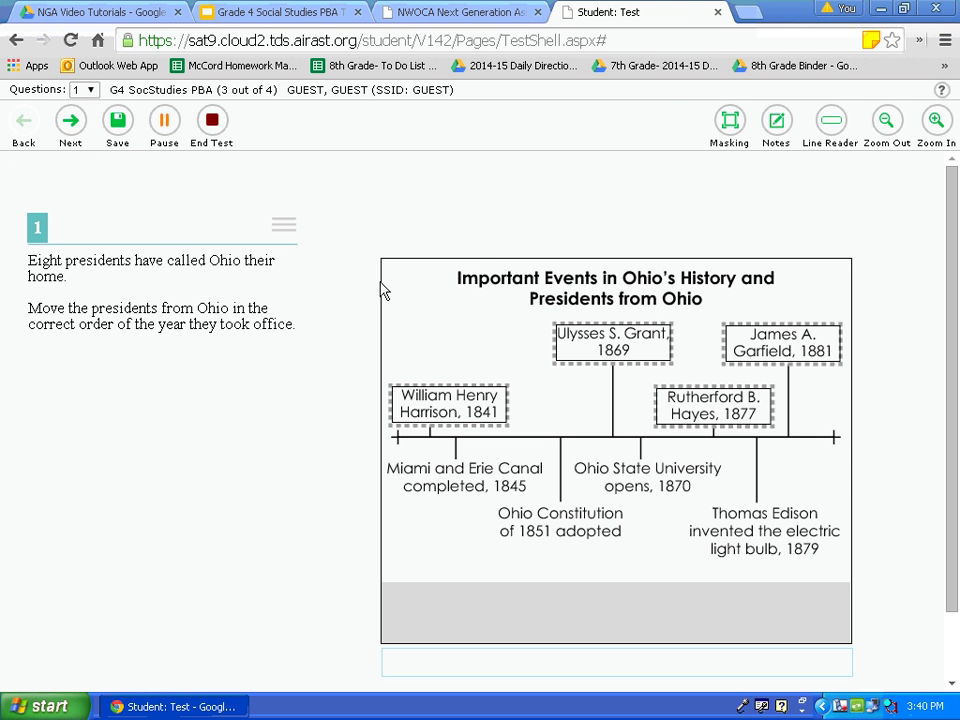
pyautogui.click(62, 138)
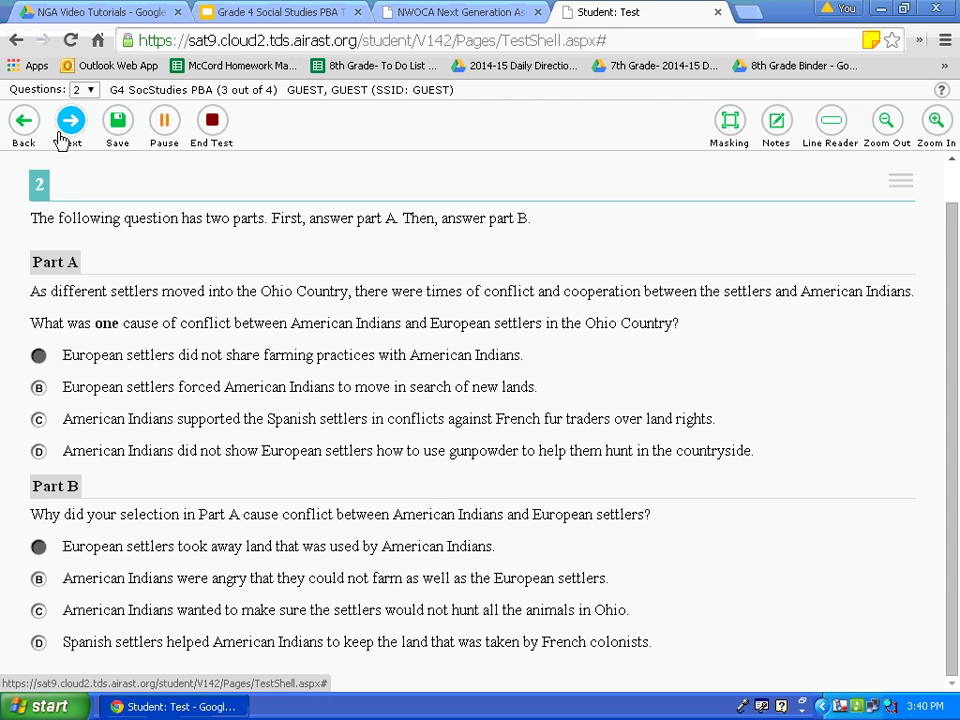
pyautogui.click(67, 131)
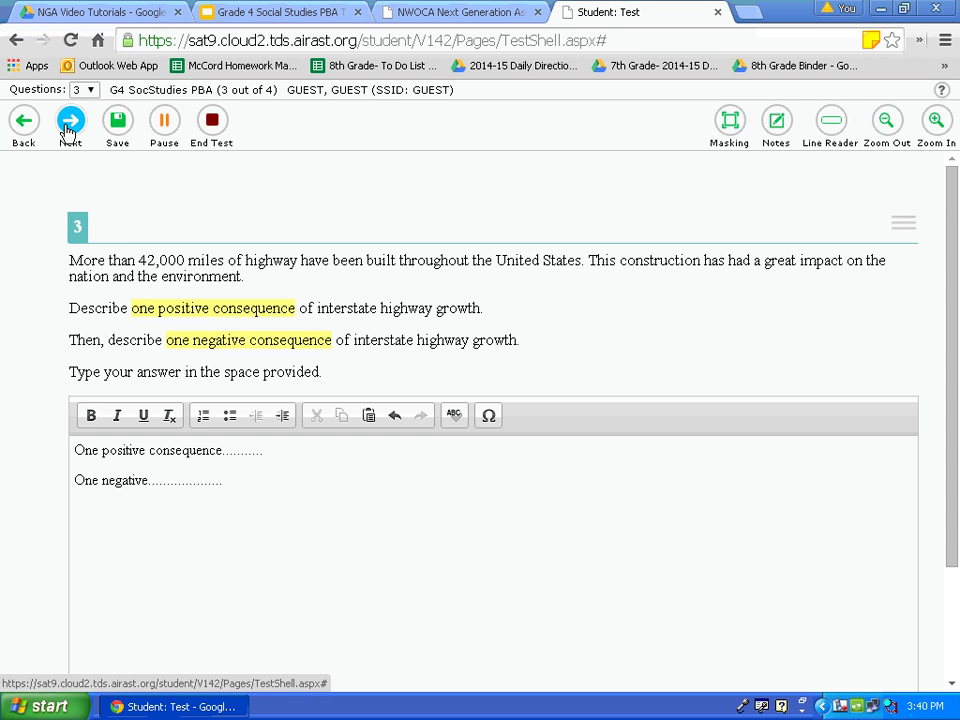
pyautogui.click(67, 131)
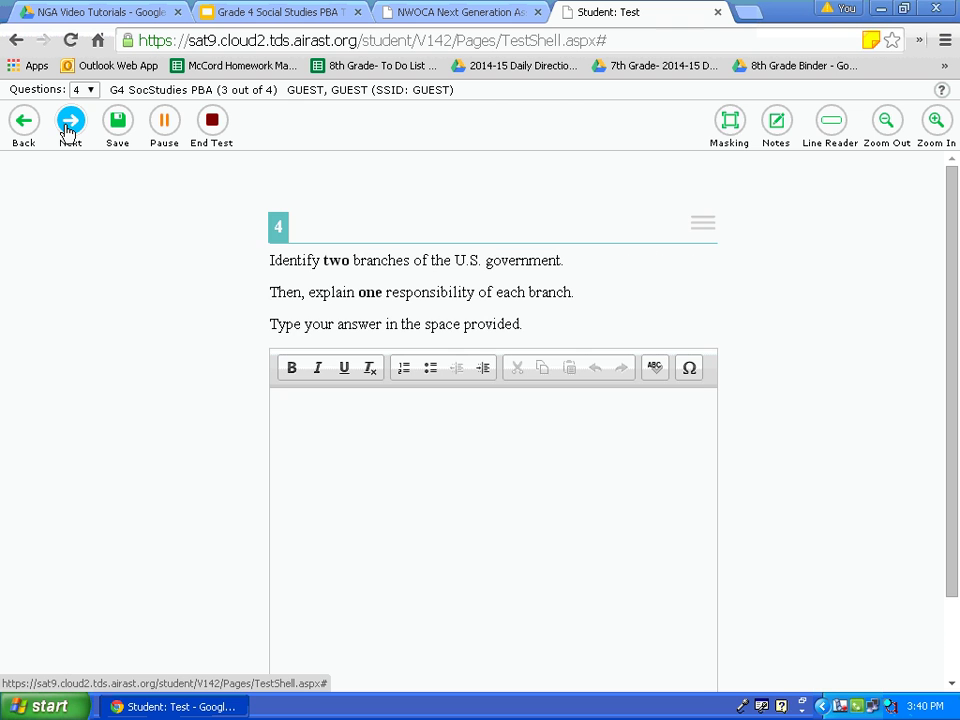